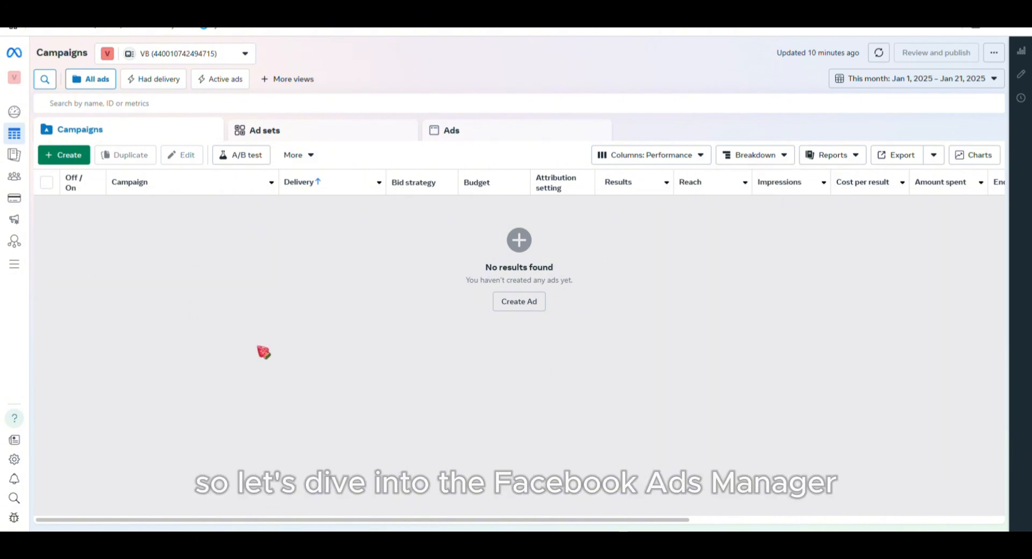
Create a new auction campaign with the Leads objective.
left_click(79, 156)
left_click(370, 270)
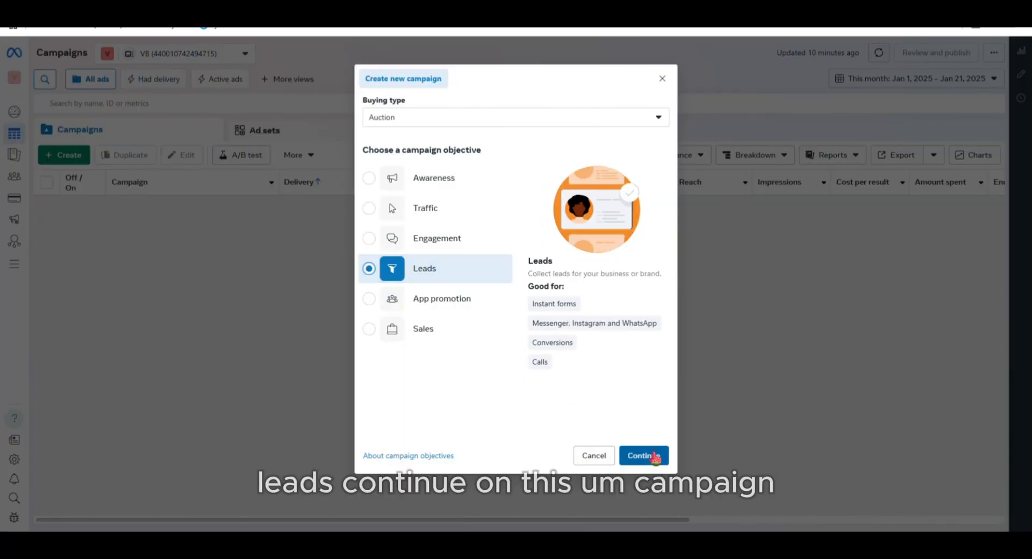
left_click(653, 456)
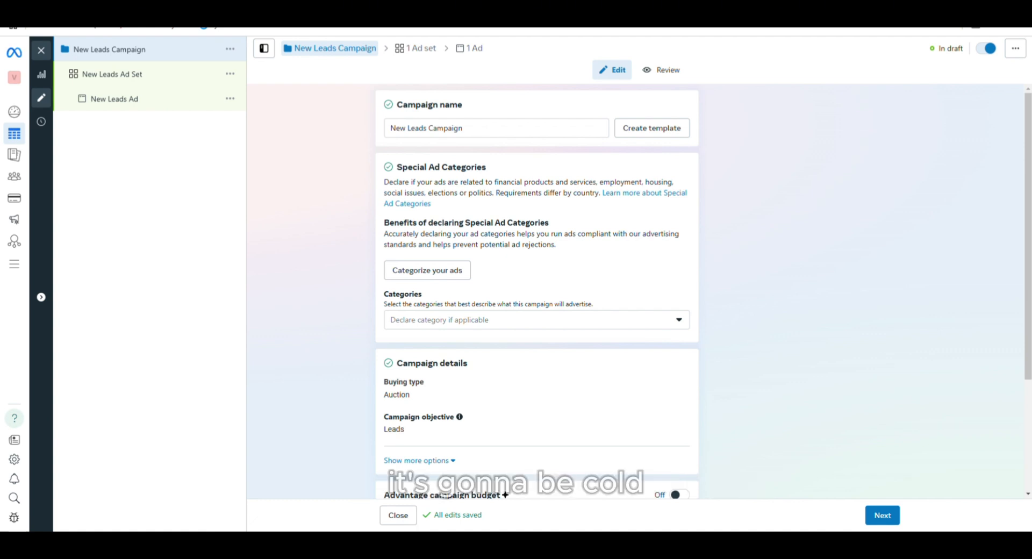
Name the campaign "Cold - Leads - Online Course - Thank You Message 01212025" and continue to the ad set.
left_click(408, 135)
type("Cold - Leads - Online Course - Thank You Message")
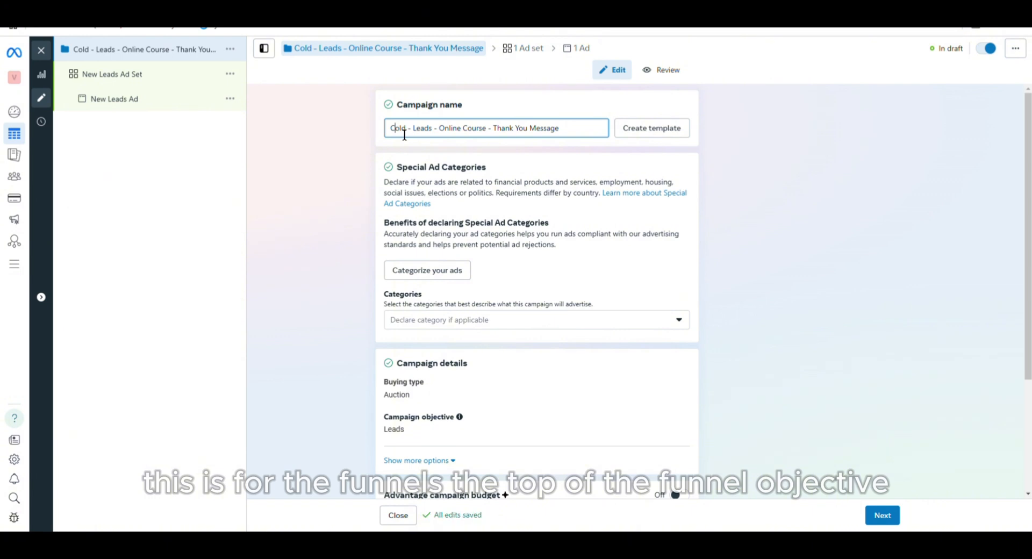
left_click(432, 137)
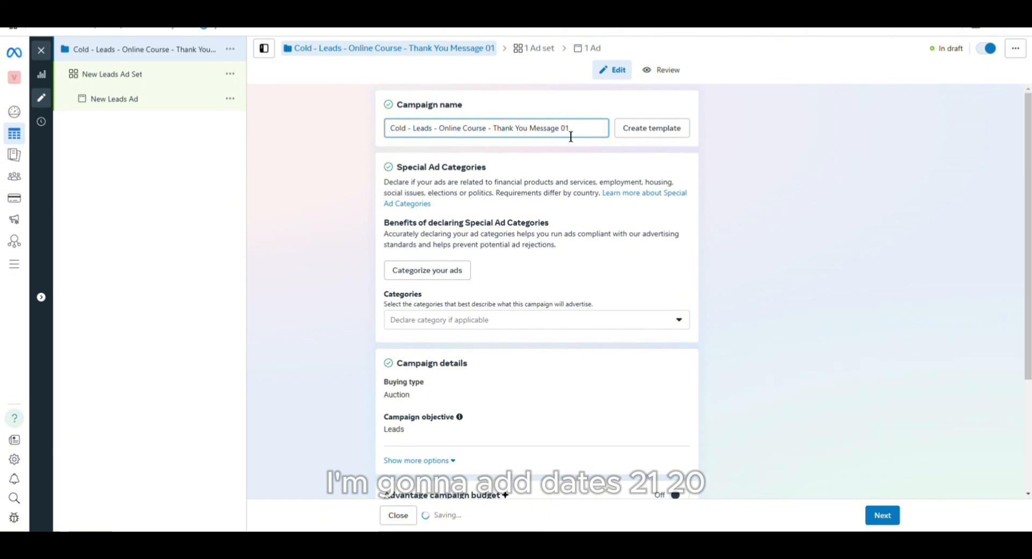
type("212025")
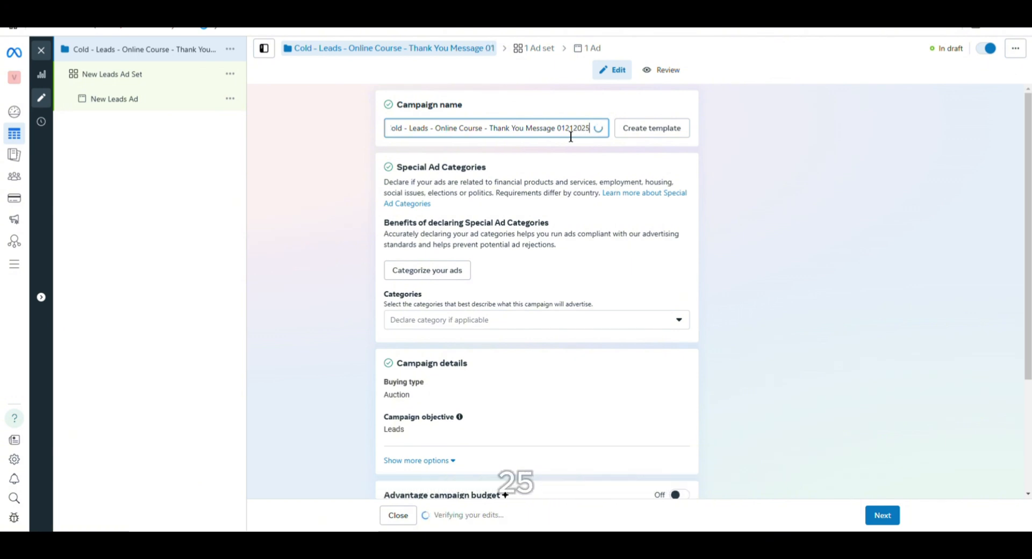
scroll(587, 208, "down", 3)
left_click(882, 515)
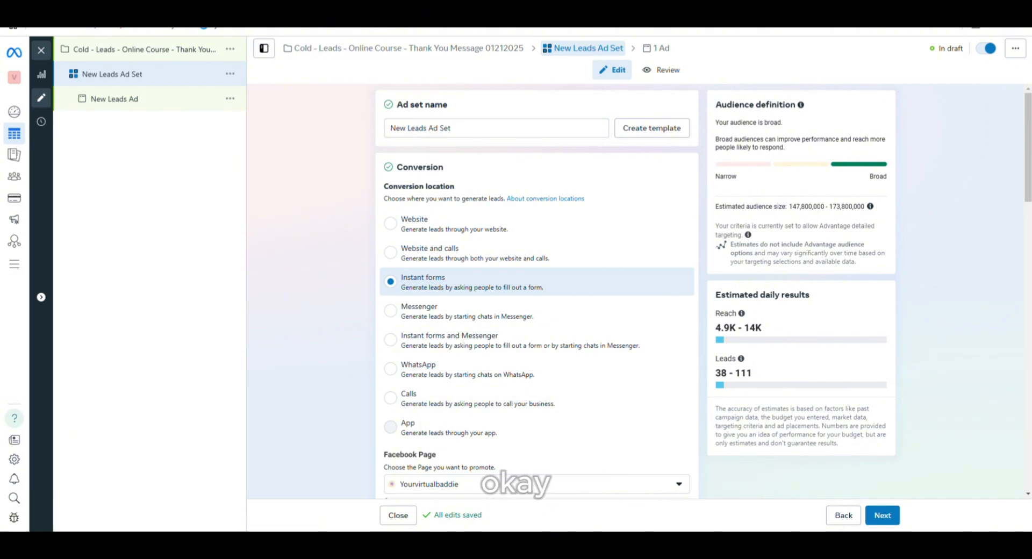
Rename the ad set as "Interest - Digital Marketing".
left_click_drag(452, 128, 208, 159)
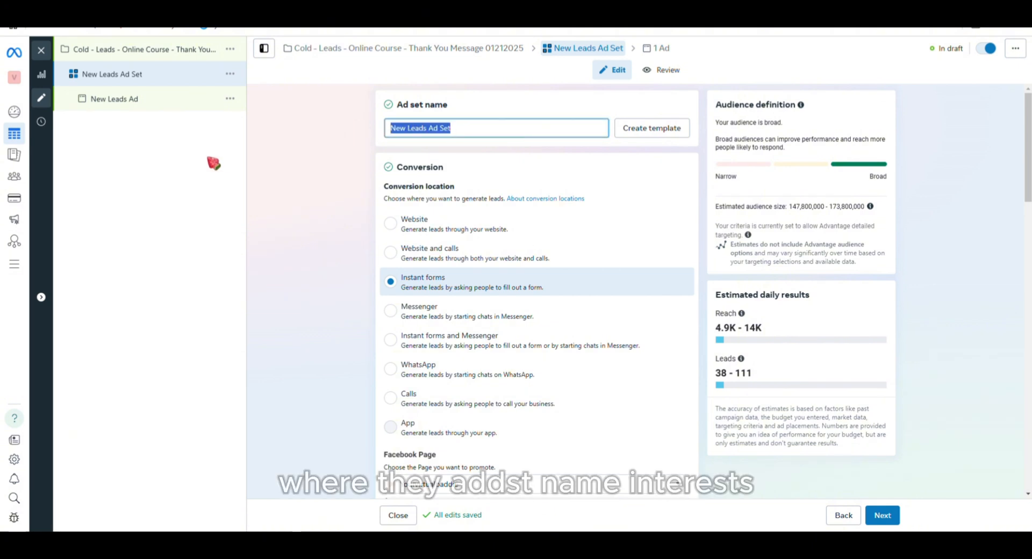
type("nterest - Digital Marketing")
left_click(399, 134)
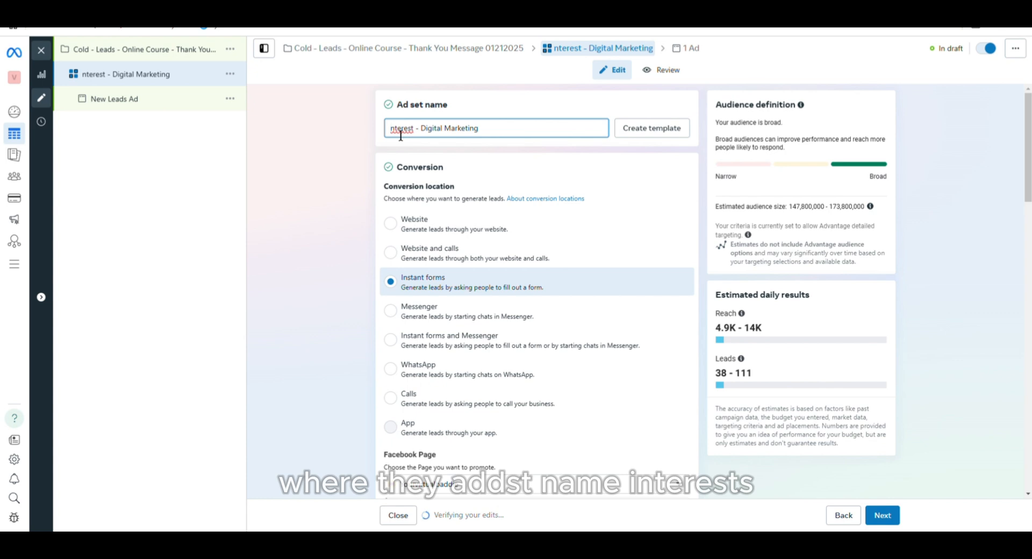
type("I")
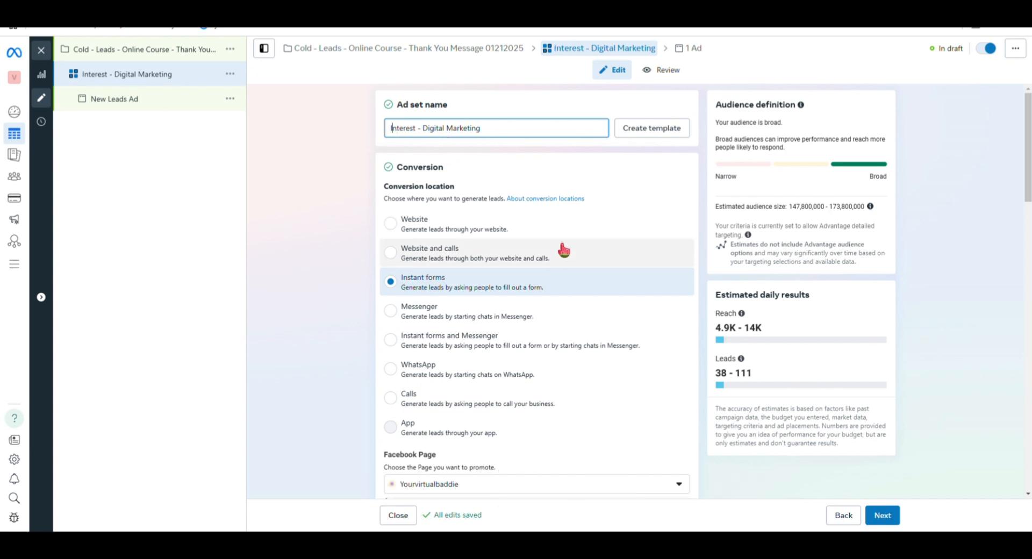
Set the ad set's daily budget to $10.00.
scroll(563, 250, "down", 3)
scroll(560, 247, "up", 2)
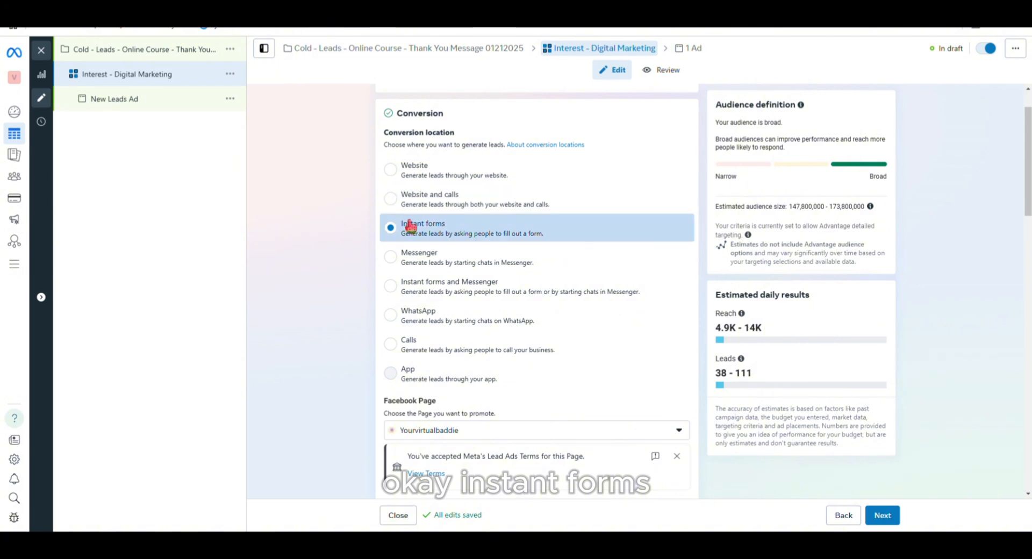
scroll(511, 278, "down", 3)
scroll(570, 258, "down", 2)
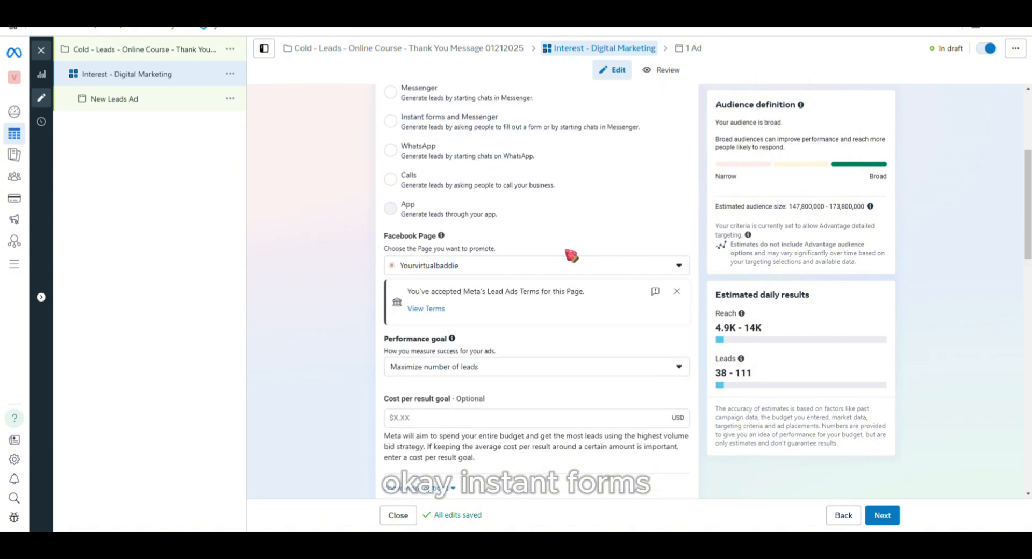
scroll(549, 259, "down", 5)
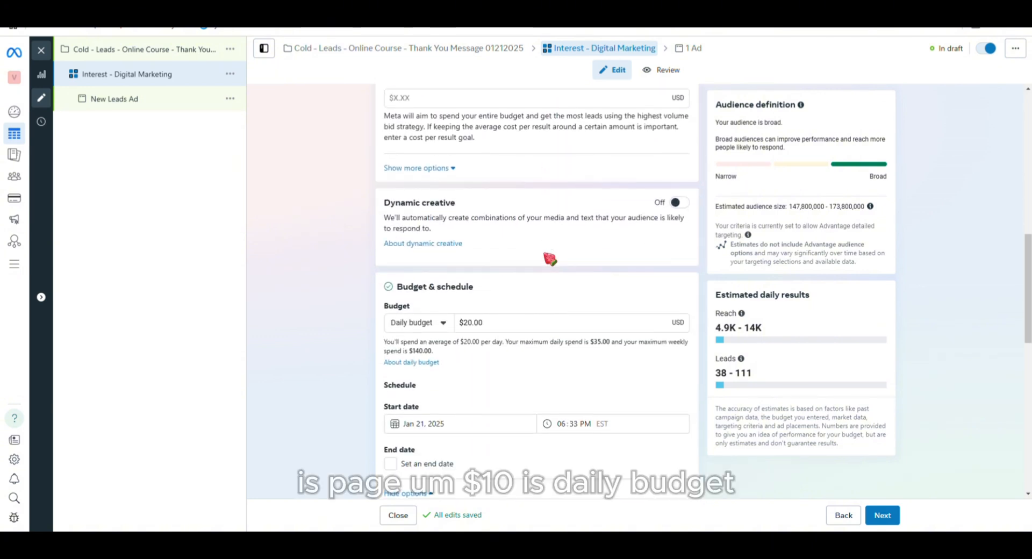
left_click(475, 278)
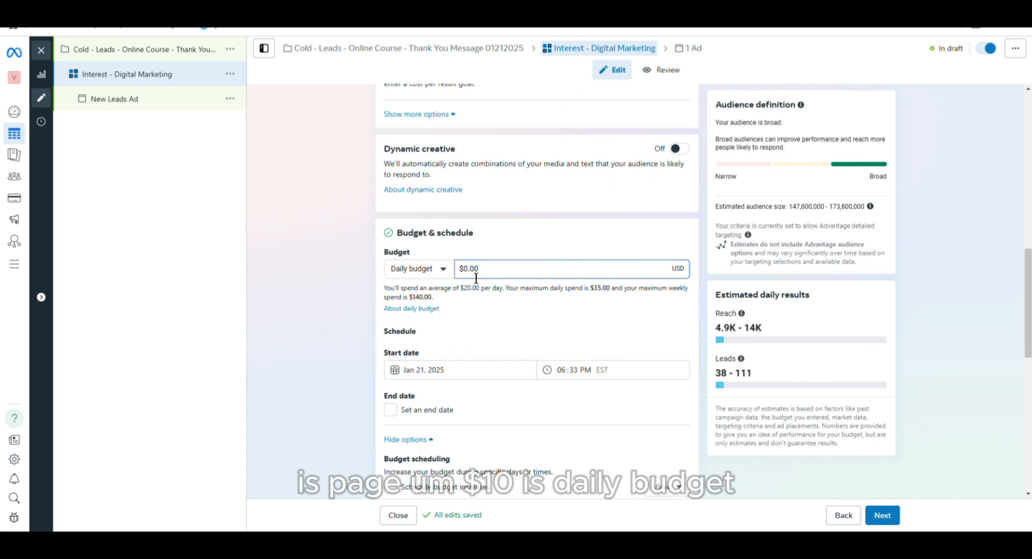
type("1")
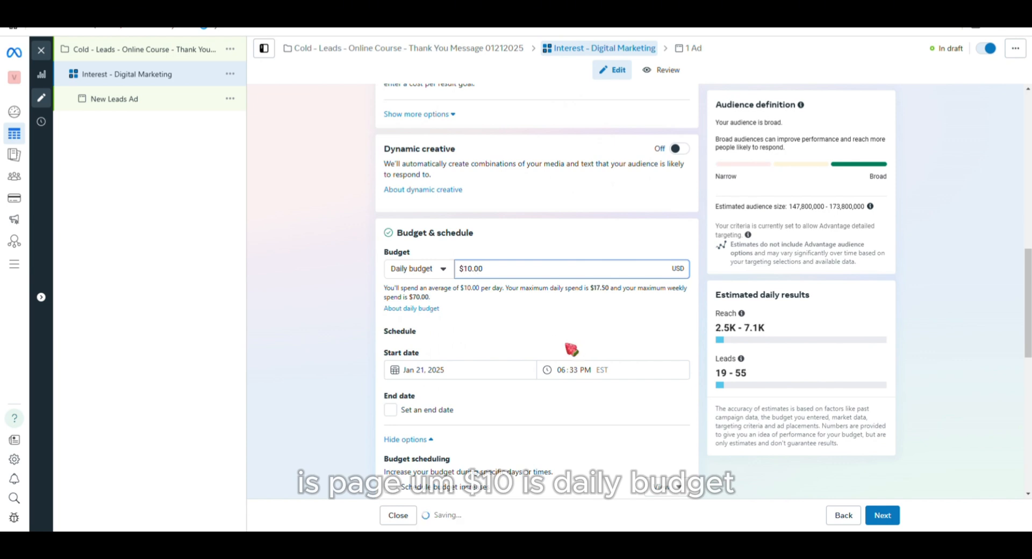
Schedule the ad set to start on Jan 22, 2025 at 12:00 AM.
scroll(578, 370, "down", 1)
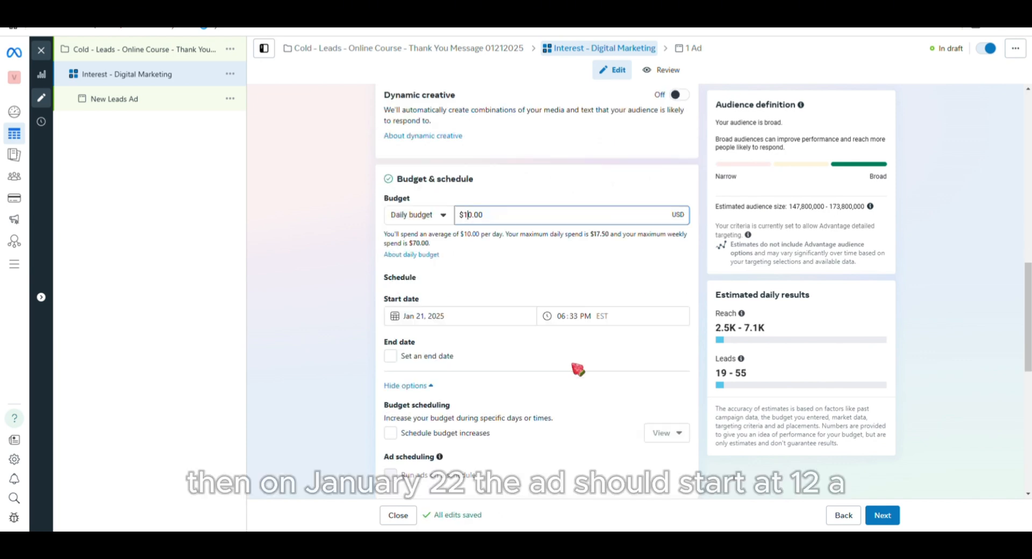
left_click(427, 322)
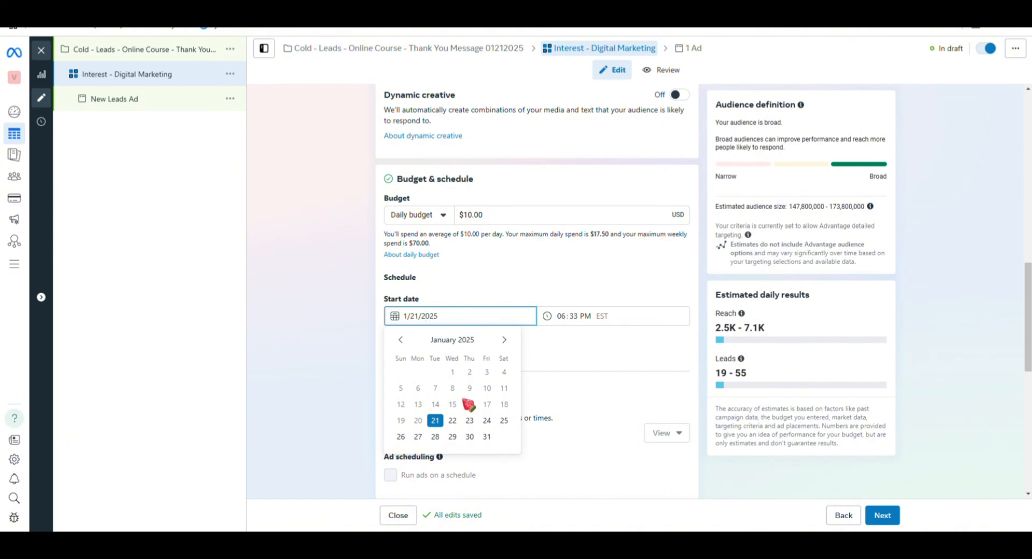
left_click(455, 426)
left_click(593, 318)
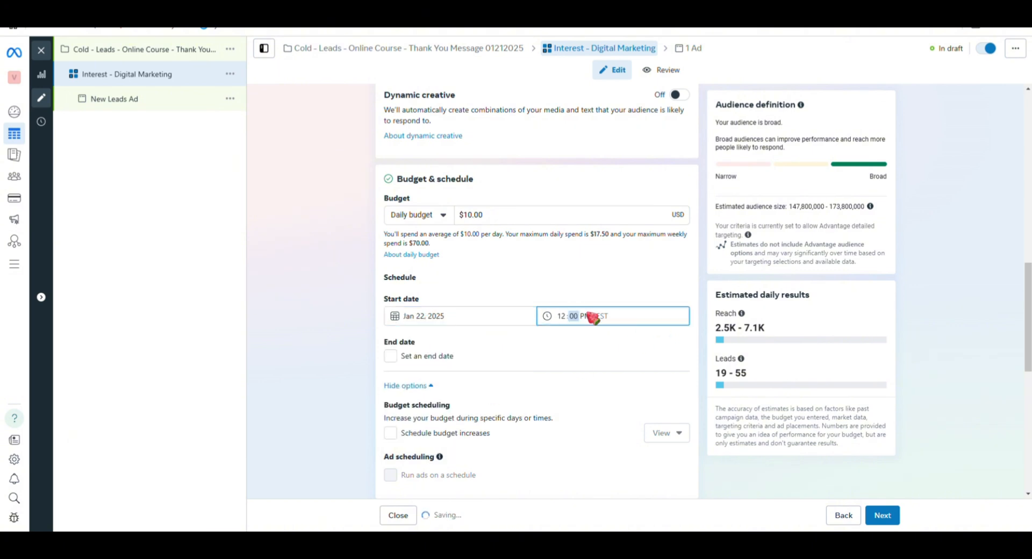
key("a")
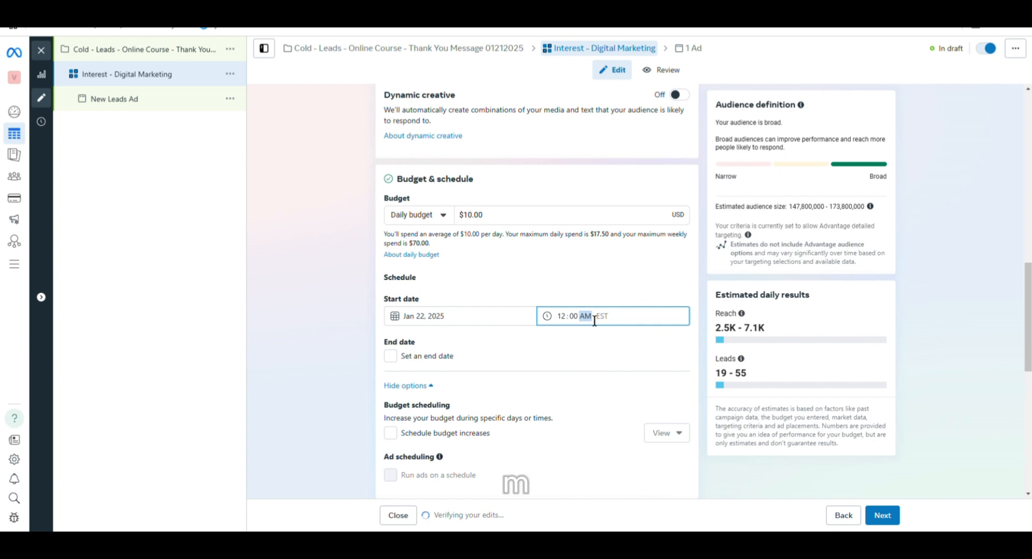
Expand the audience controls and switch the ad set from Advantage+ audience to the original audience options.
scroll(526, 328, "down", 4)
scroll(548, 293, "down", 3)
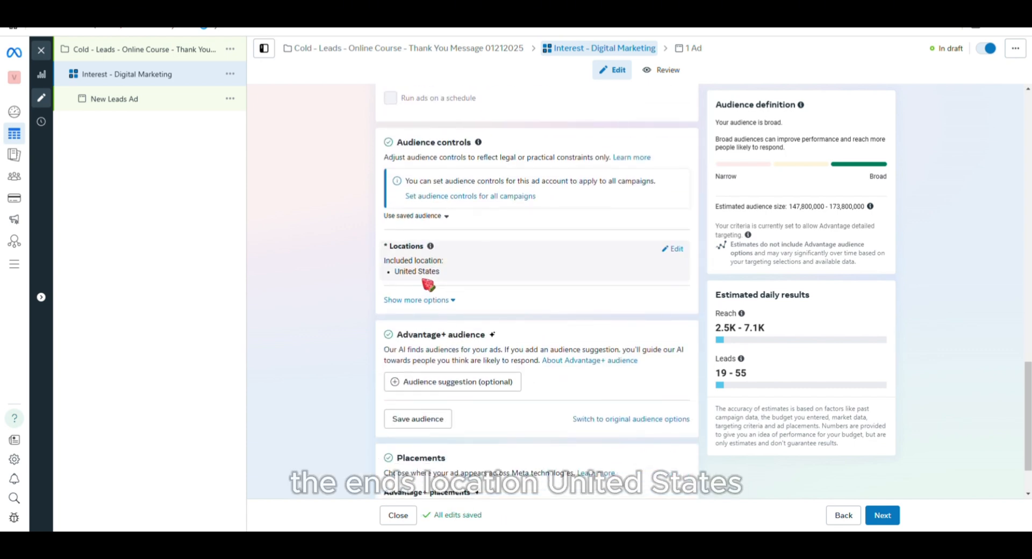
left_click(450, 300)
scroll(637, 363, "down", 3)
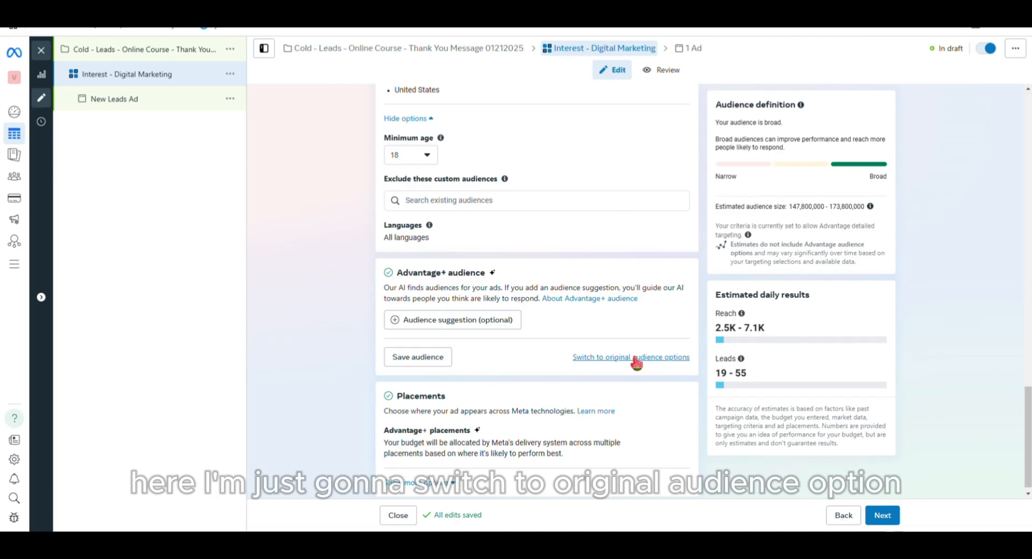
left_click(635, 358)
left_click(513, 275)
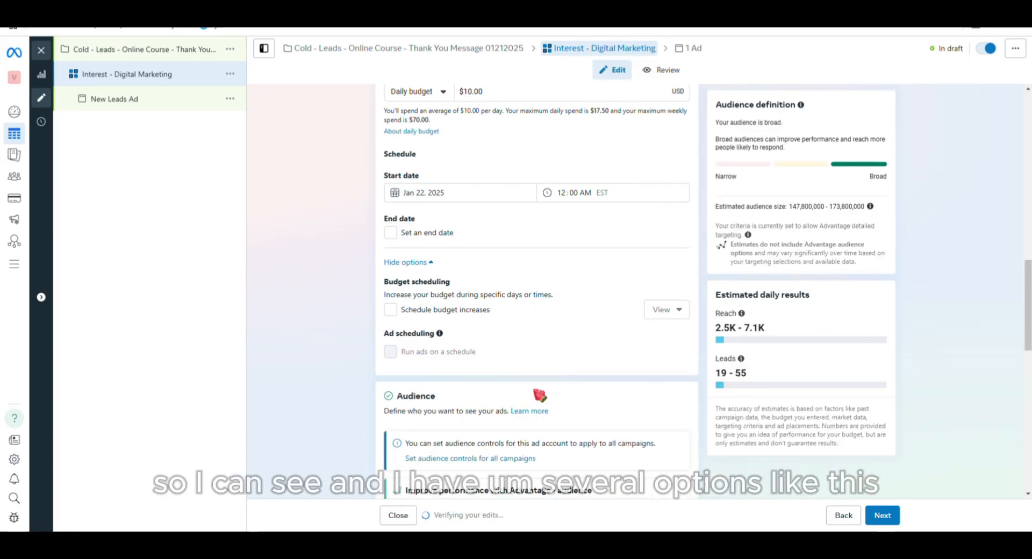
Set the audience age range to 25 through 45.
scroll(553, 373, "down", 9)
scroll(555, 372, "down", 1)
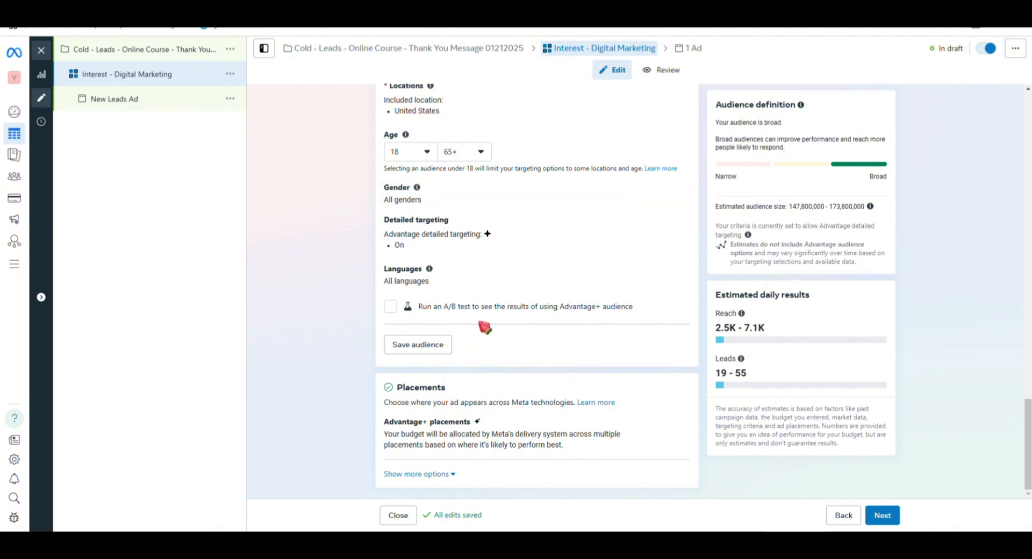
scroll(483, 327, "up", 5)
mouse_move(417, 411)
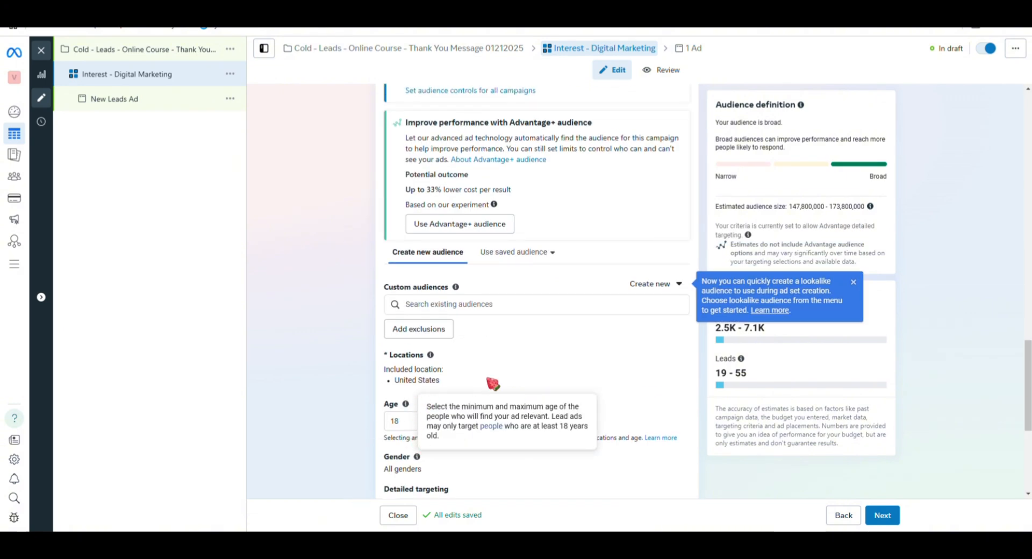
left_click(419, 427)
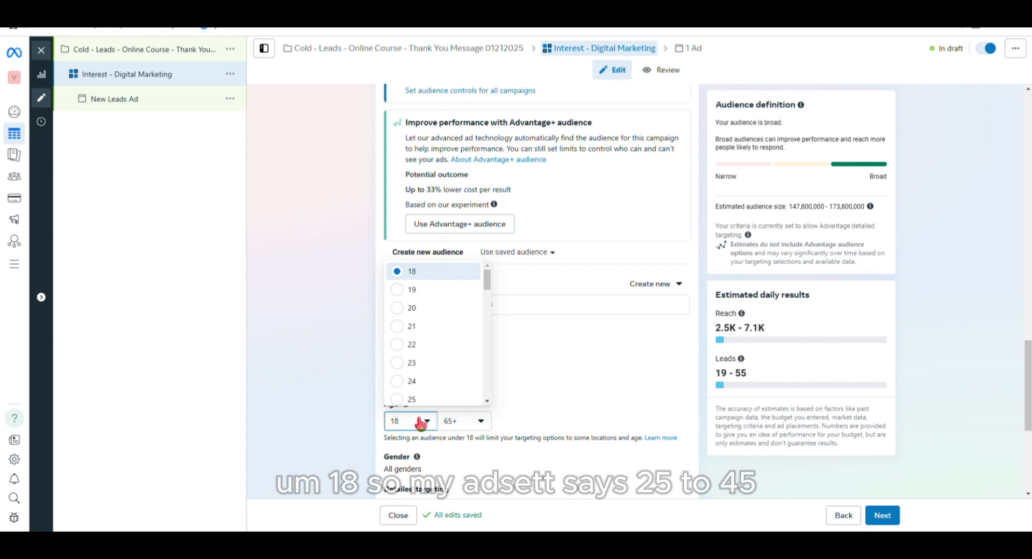
scroll(440, 371, "down", 4)
scroll(428, 339, "up", 2)
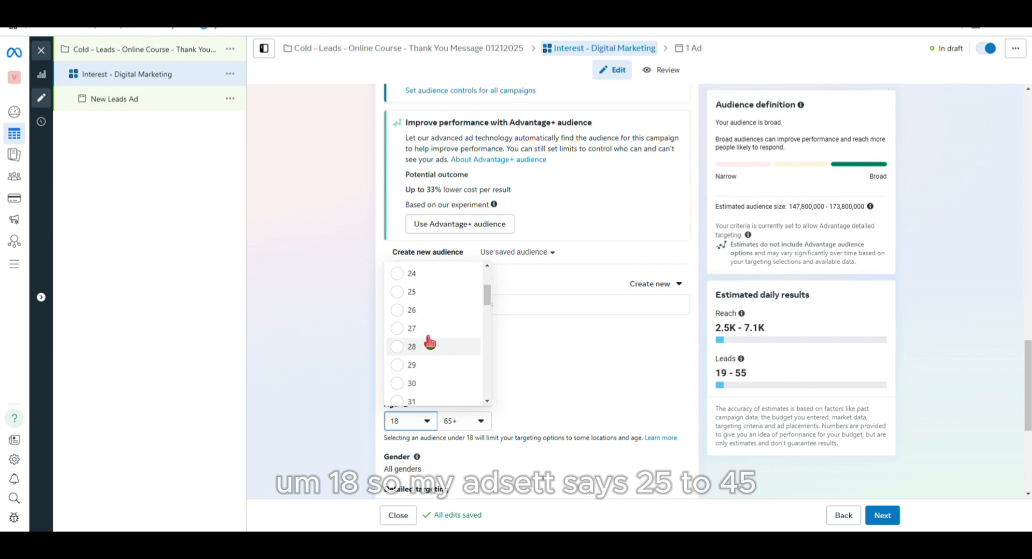
left_click(415, 296)
left_click(472, 428)
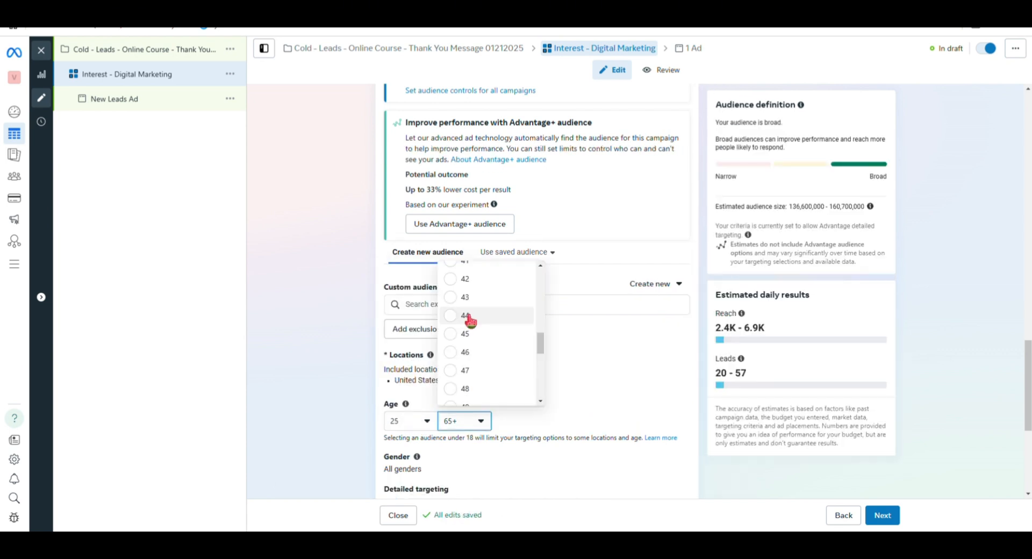
left_click(464, 335)
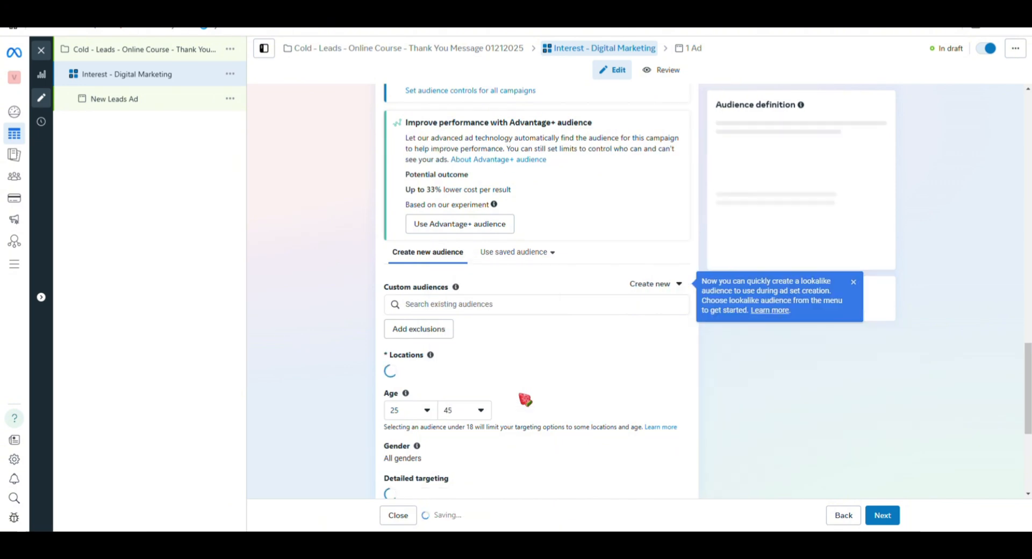
Add the Digital marketing (marketing) interest to the audience's detailed targeting.
scroll(525, 400, "down", 4)
left_click(473, 305)
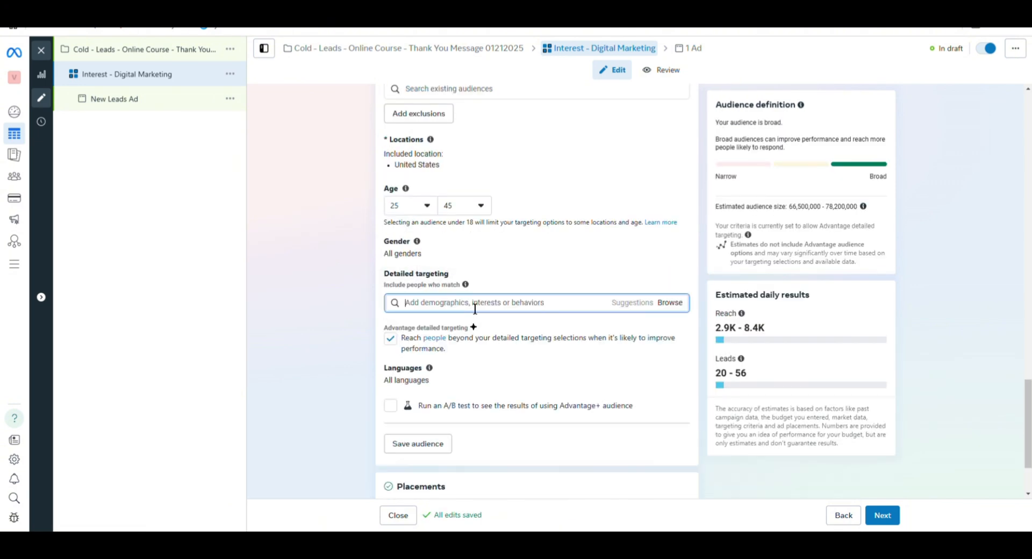
type("Digital marketing")
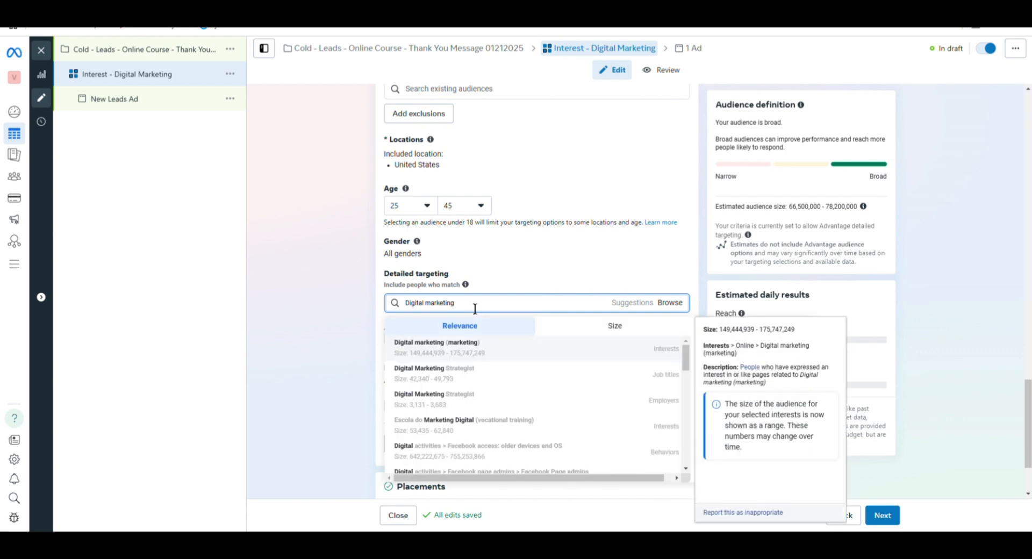
left_click(462, 350)
Search detailed targeting for "Online learning" and add the Educational technology (education) interest, then look up "Entrepreneurship".
type("Online")
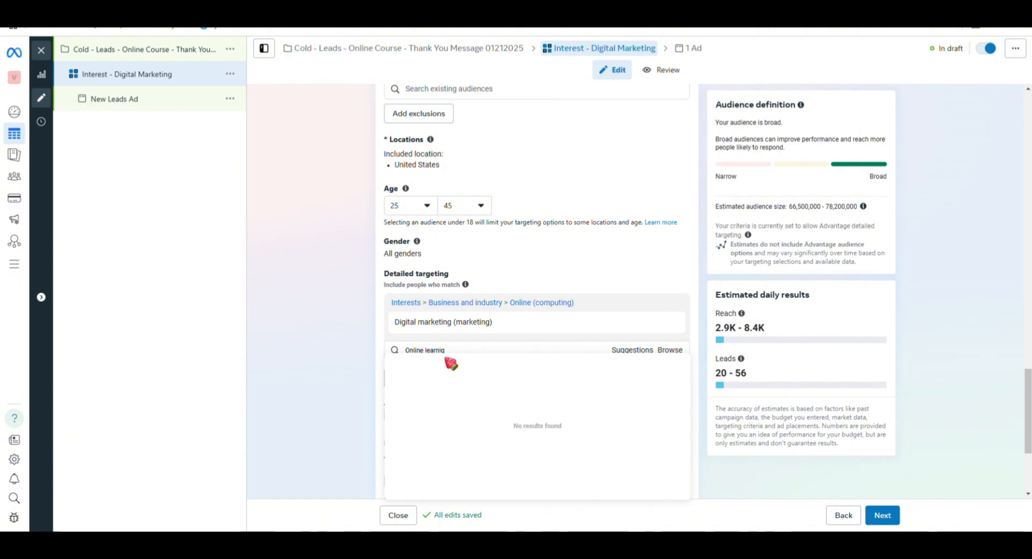
type(" learning")
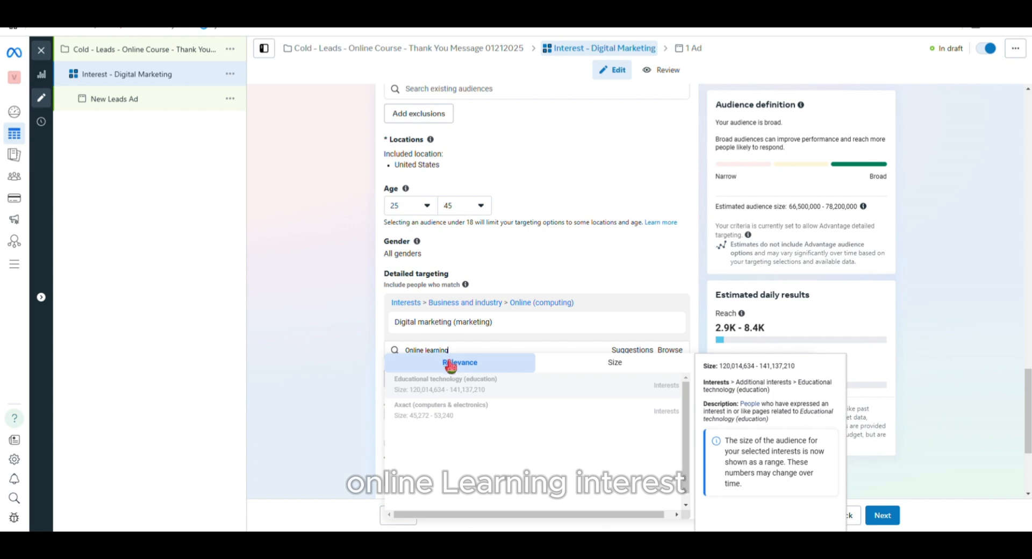
left_click(462, 392)
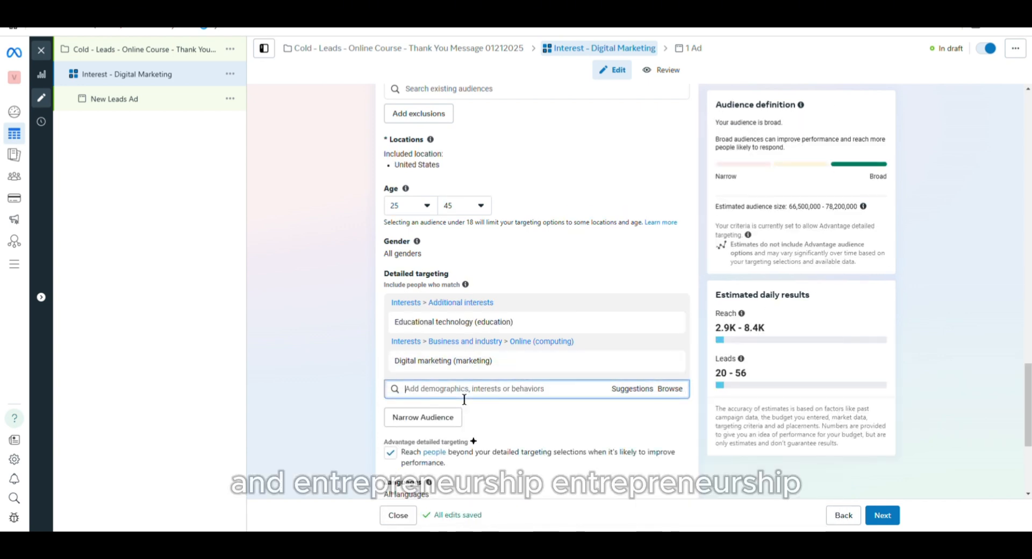
type("Entrepreneurship")
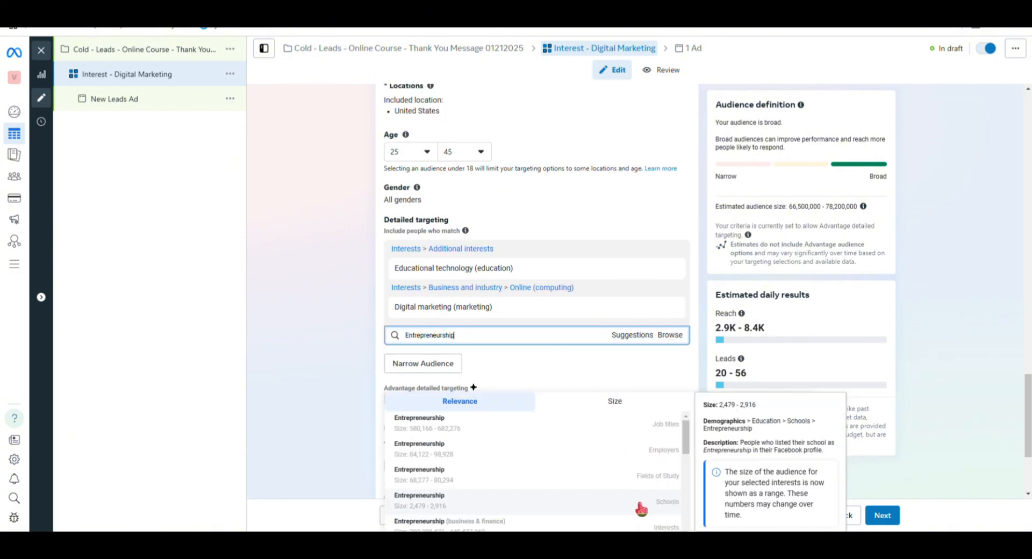
Open the ad and rename it "Cold - Thank you".
left_click(172, 99)
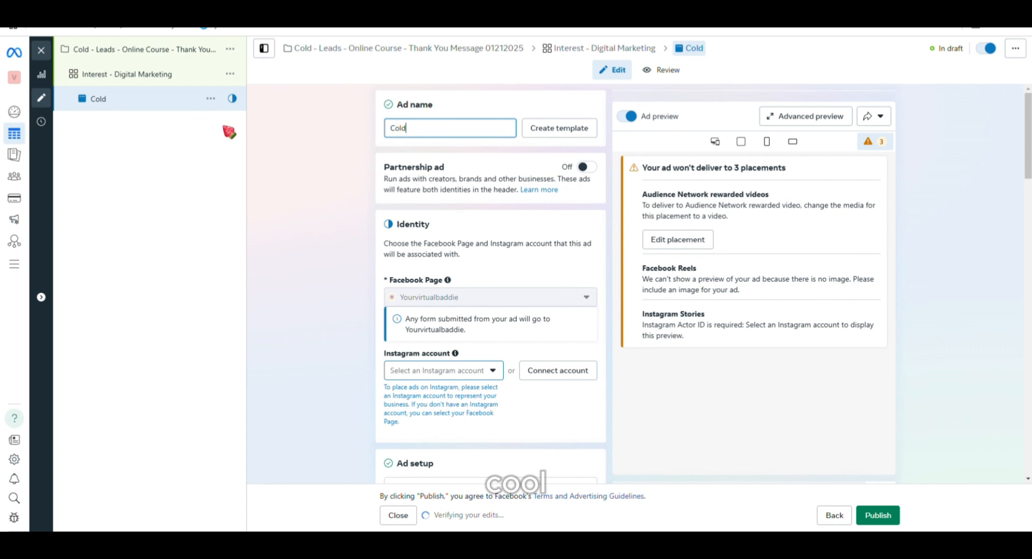
type("- Th")
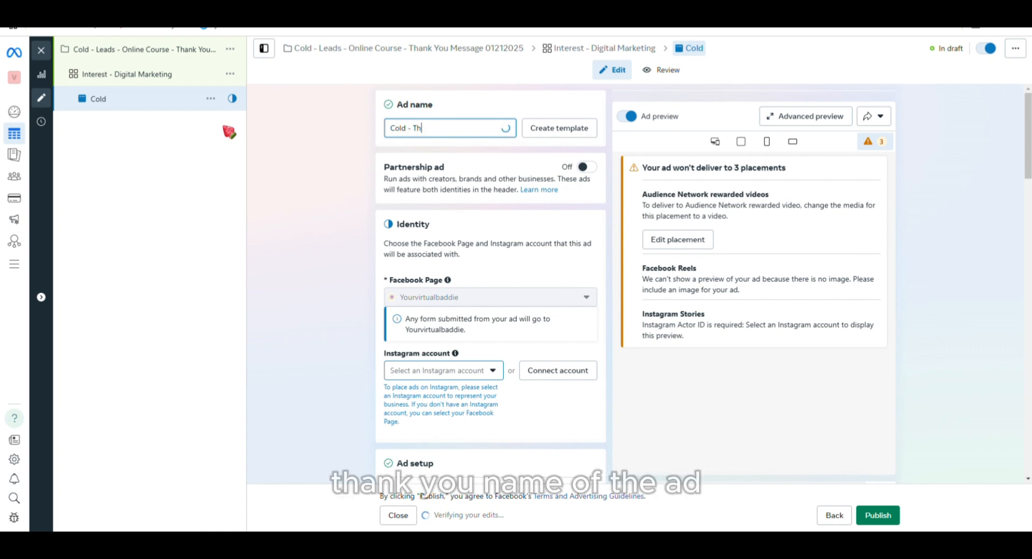
type("ank you")
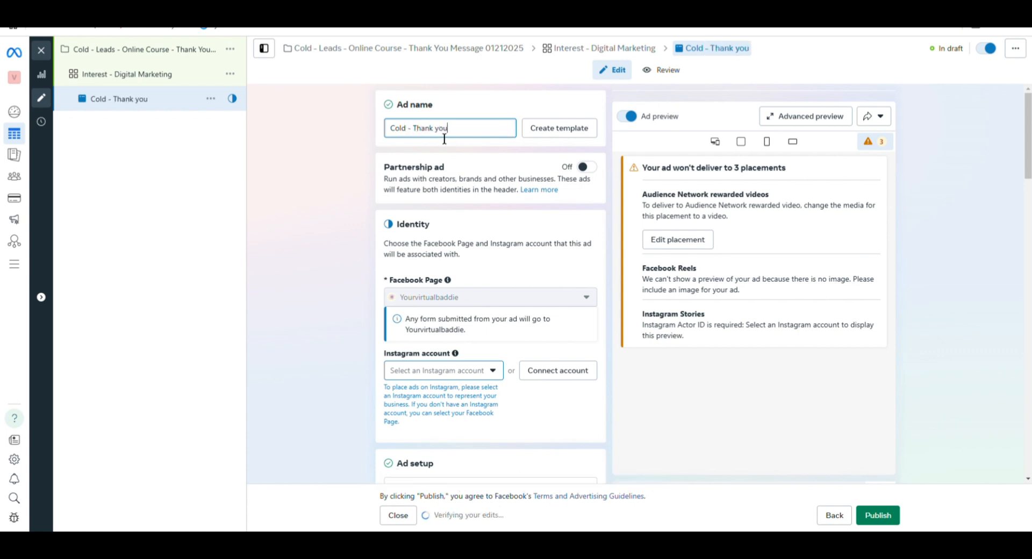
left_click_drag(413, 135, 453, 136)
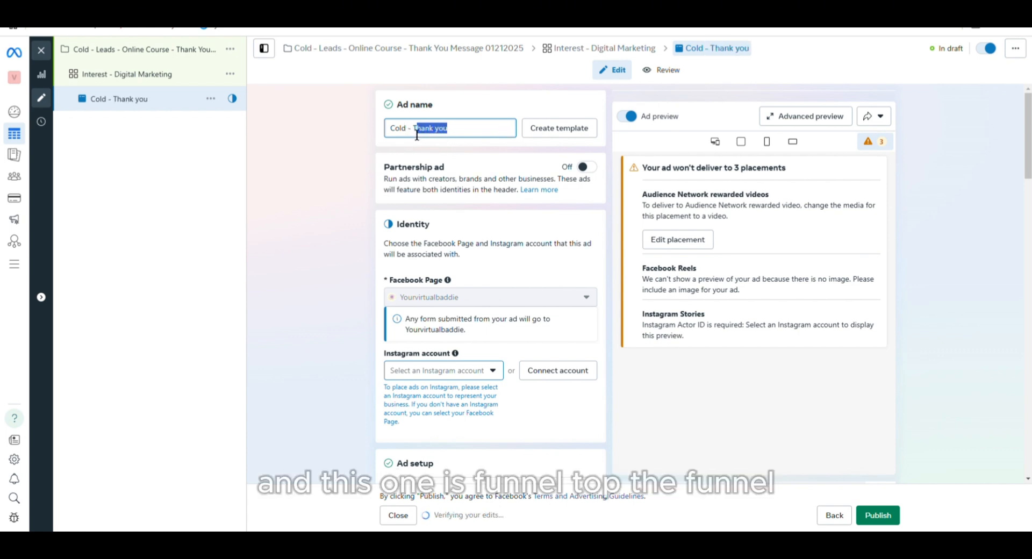
double_click(395, 129)
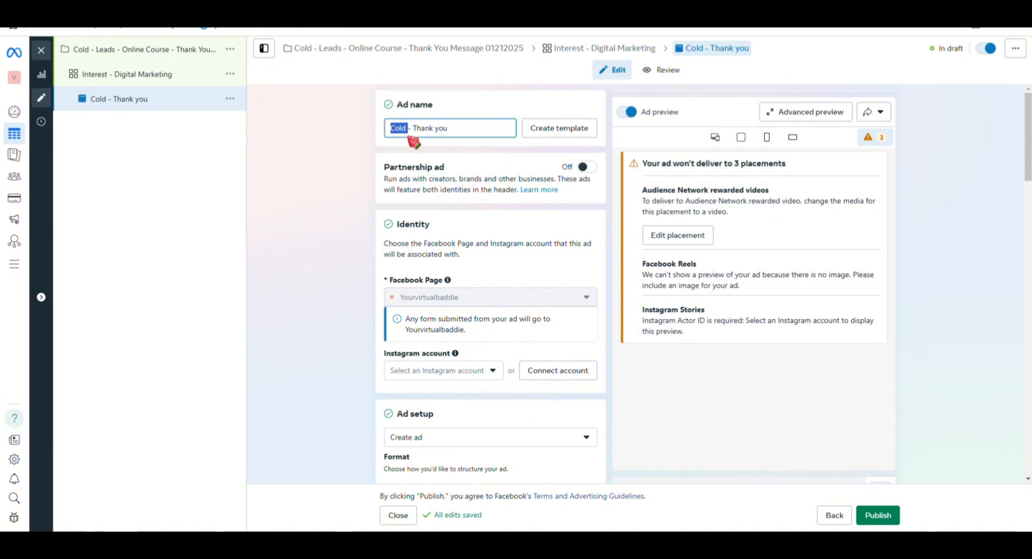
Turn off multi-advertiser ads and keep the ad setup on Create ad.
scroll(511, 322, "down", 3)
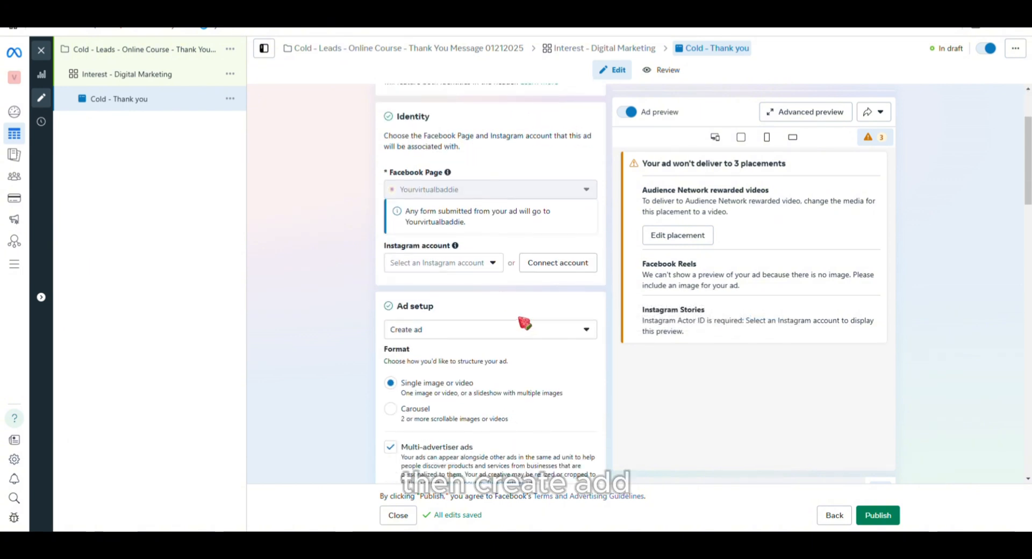
left_click(391, 393)
left_click(460, 325)
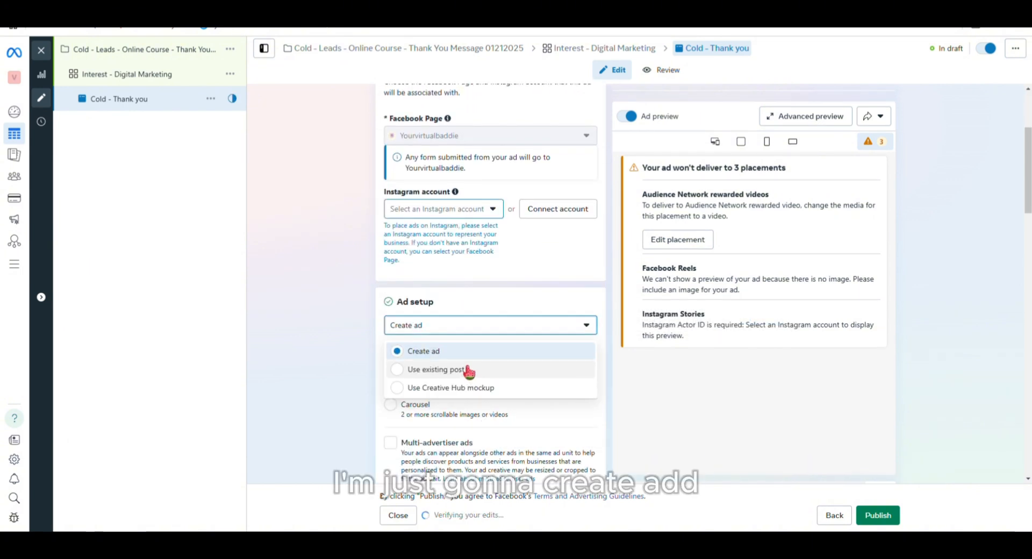
left_click(462, 352)
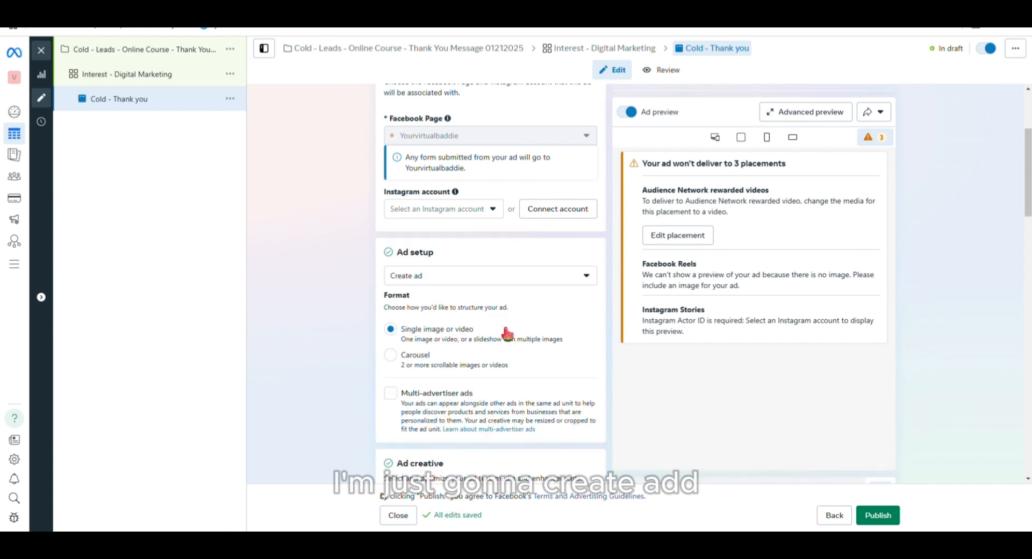
Remove the ad's existing media and start setting up a new creative.
scroll(511, 325, "down", 4)
scroll(523, 308, "down", 1)
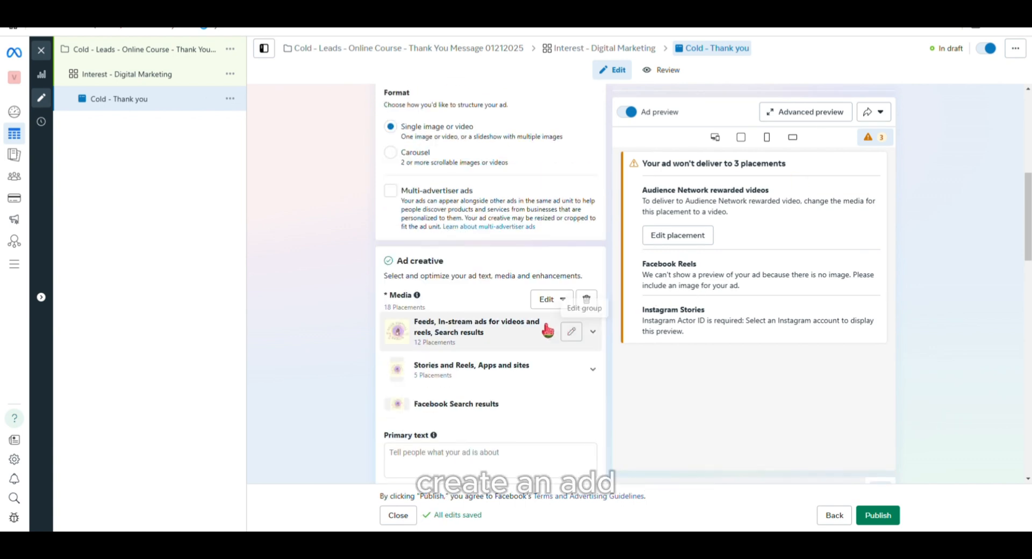
left_click(586, 299)
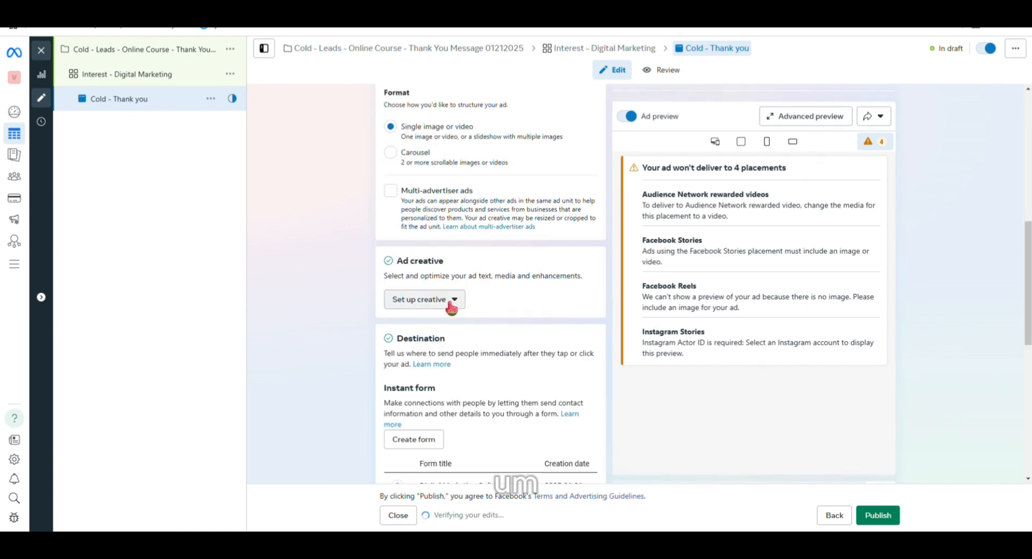
left_click(450, 301)
left_click(418, 326)
Enter the primary text promoting the free live digital marketing webinar and the headline "Learn Digital Marketing in 6 Weeks – Free Webinar!".
left_click(371, 155)
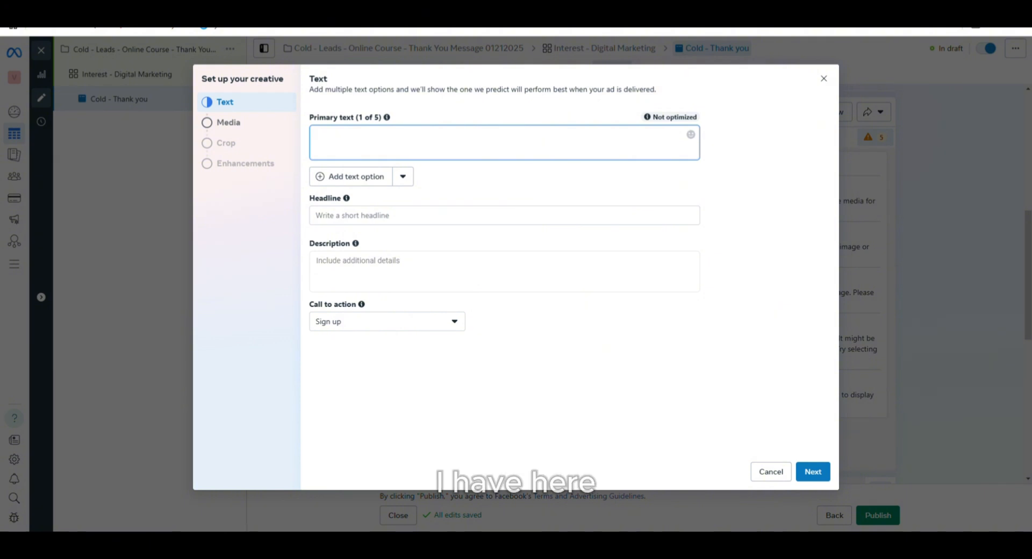
type("🎯 Want to master digital marketing and grow your career or business? Join our FREE live webinar and learn how to boost your skills and income in just 6 weeks!  What you'll get: ✅ Proven strategies to launch successful campaigns ✅ Expert tips from industry professionals ✅ Access to exclusive resources  📅 Don't miss out! Limited spots available. Sign up now to reserve your place!")
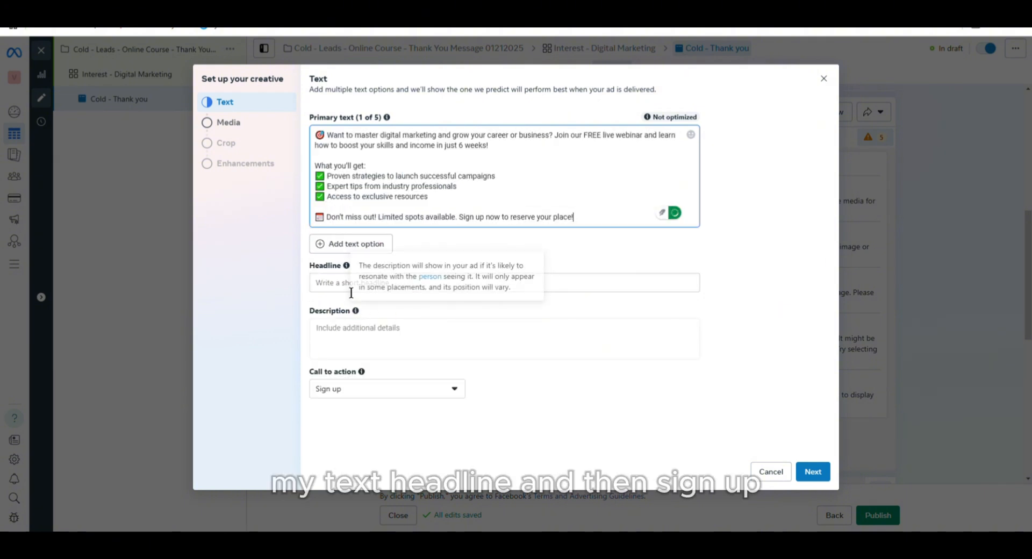
type("Learn Digital Marketing in 6 Weeks – Free Webinar!")
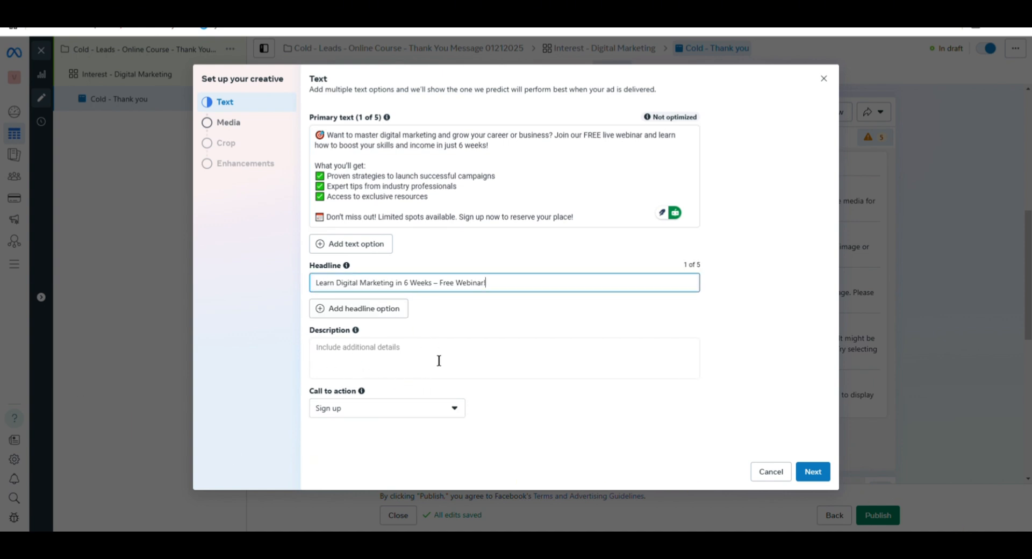
left_click(813, 471)
Use the 1024 × 1792 DALL·E account image as media, accept the suggested crops, and finish the creative with the enhancements off.
left_click(348, 214)
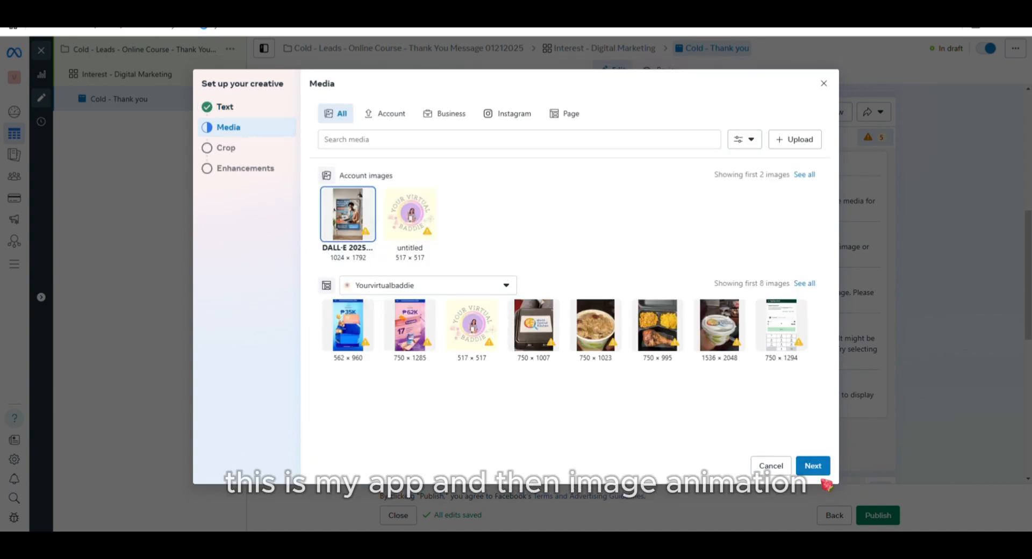
left_click(812, 465)
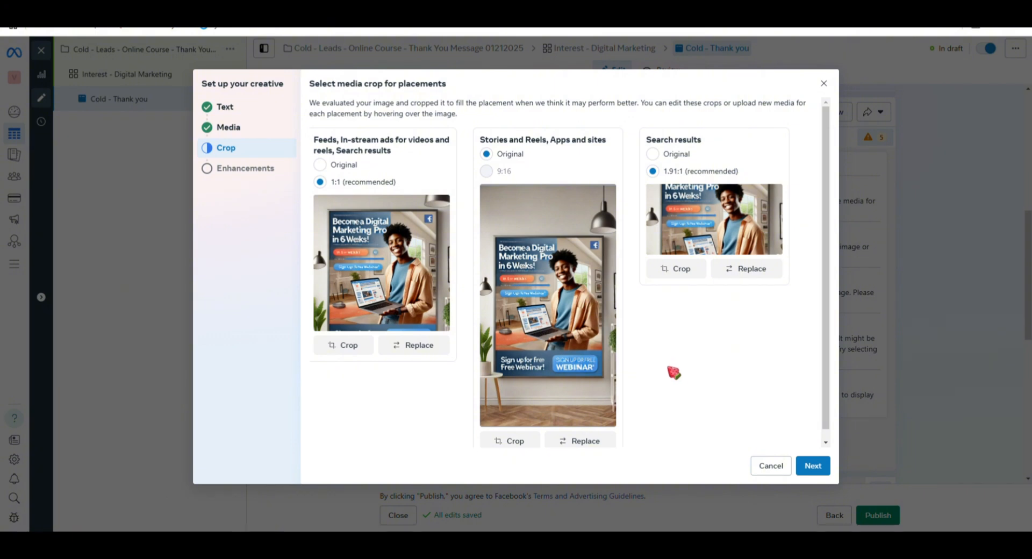
scroll(699, 409, "down", 1)
left_click(813, 466)
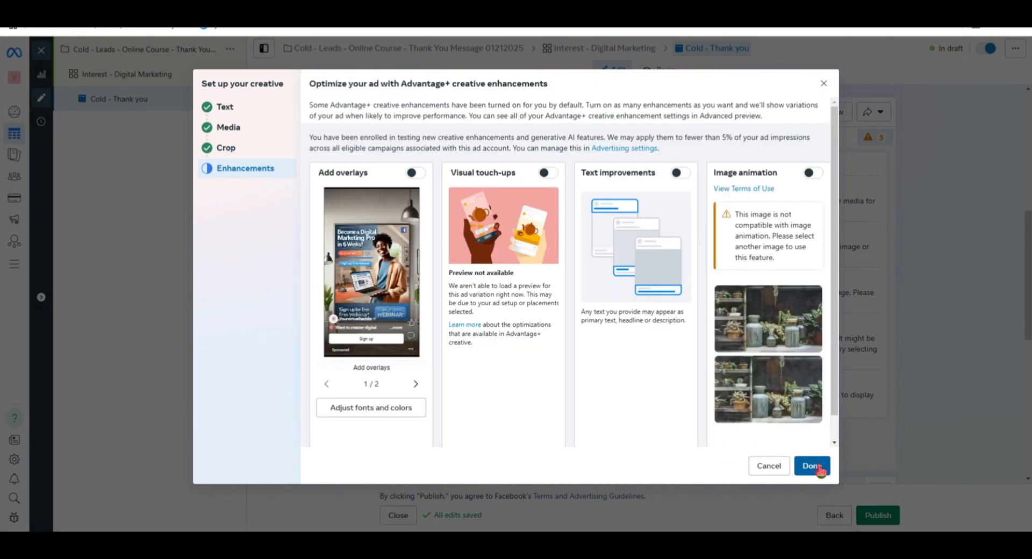
left_click(812, 466)
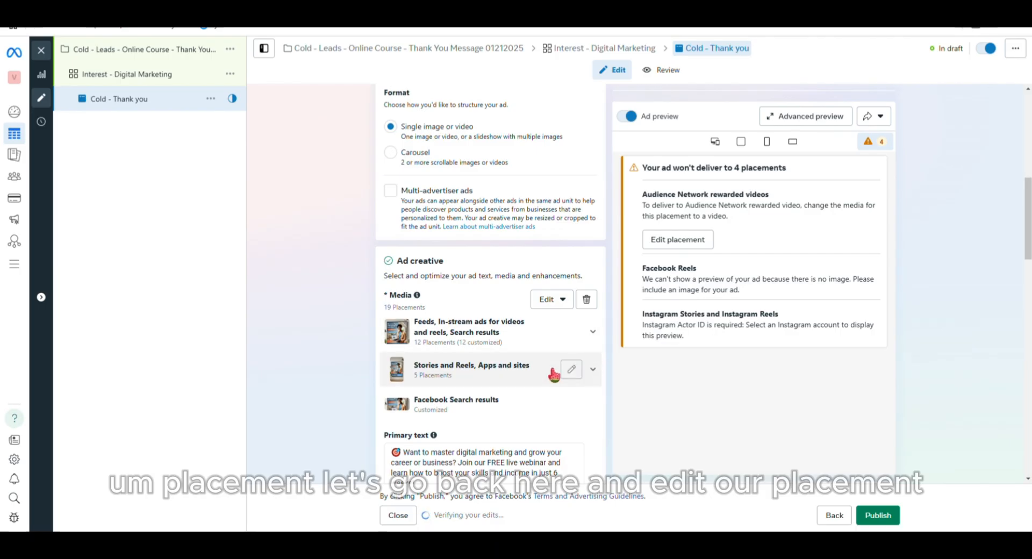
Switch the Interest - Digital Marketing ad set to manual placements and exclude the Instagram platform.
left_click(125, 80)
scroll(554, 441, "down", 10)
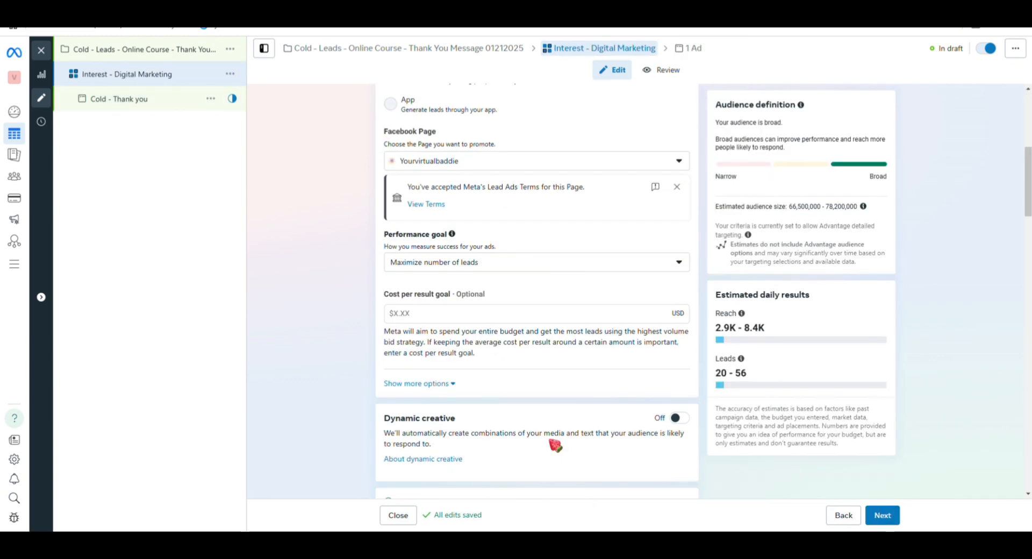
scroll(555, 445, "down", 15)
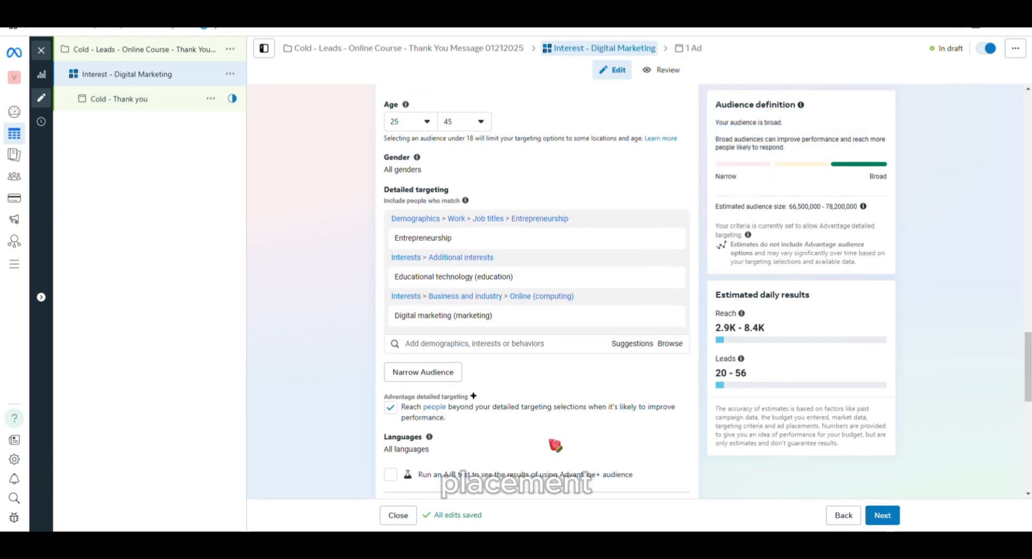
scroll(555, 445, "down", 7)
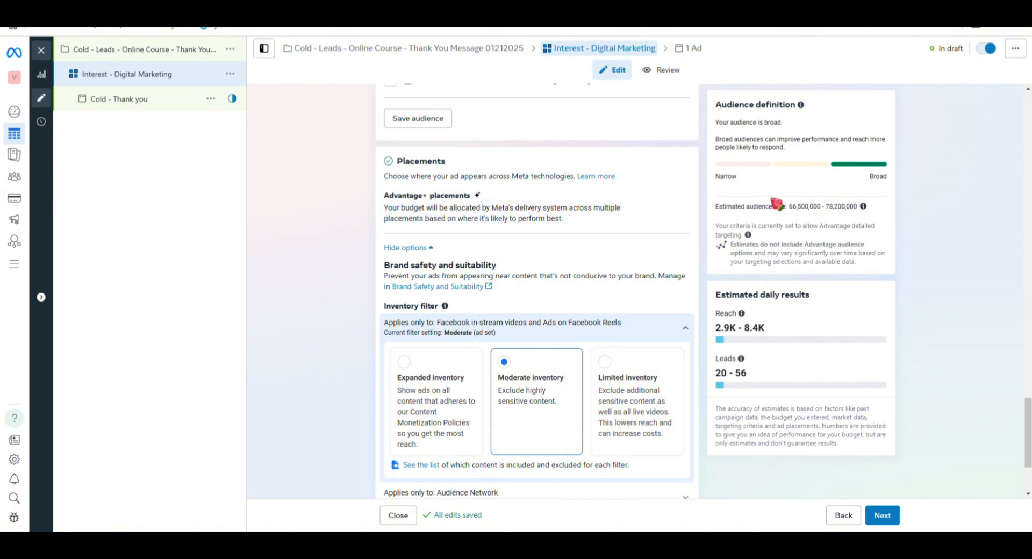
left_click(679, 202)
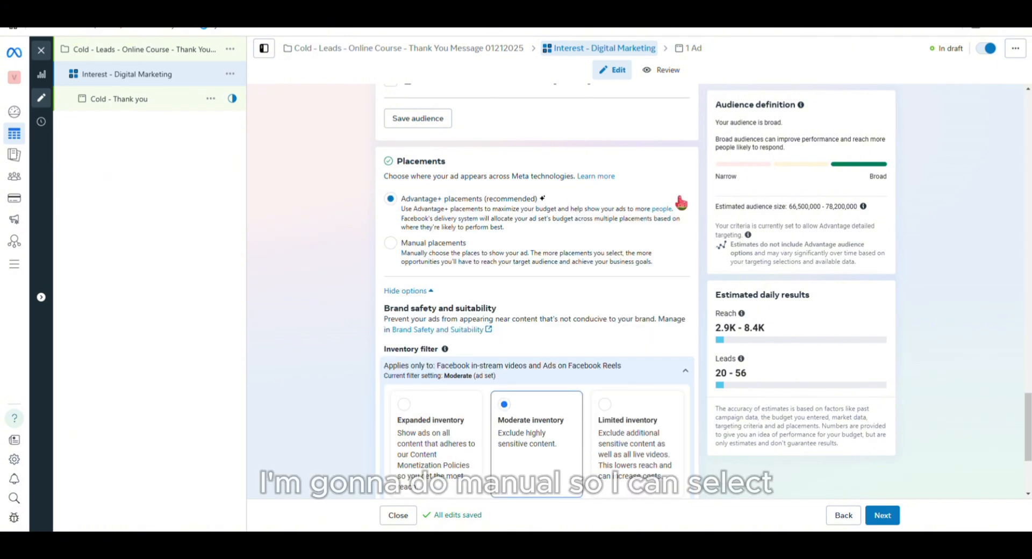
left_click(391, 243)
scroll(390, 243, "down", 4)
left_click(482, 283)
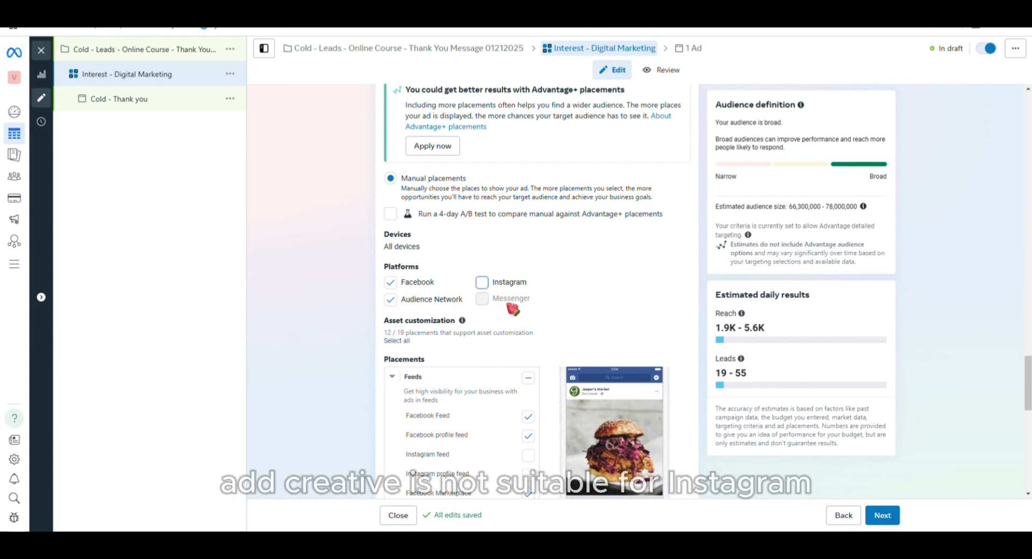
Exclude the Facebook video feeds placement and keep Facebook Business Explore selected.
scroll(559, 356, "down", 3)
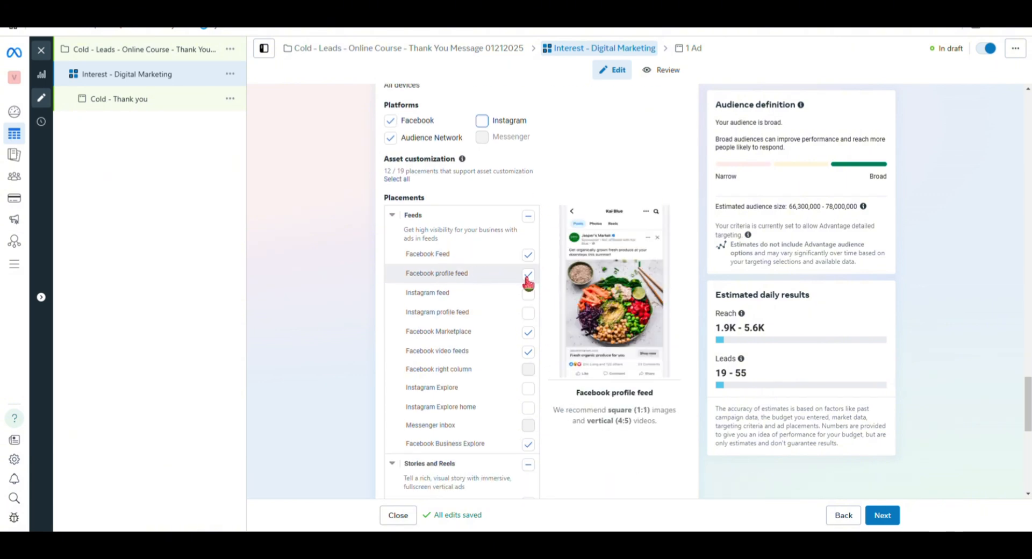
left_click(529, 351)
scroll(528, 474, "down", 1)
scroll(527, 472, "down", 2)
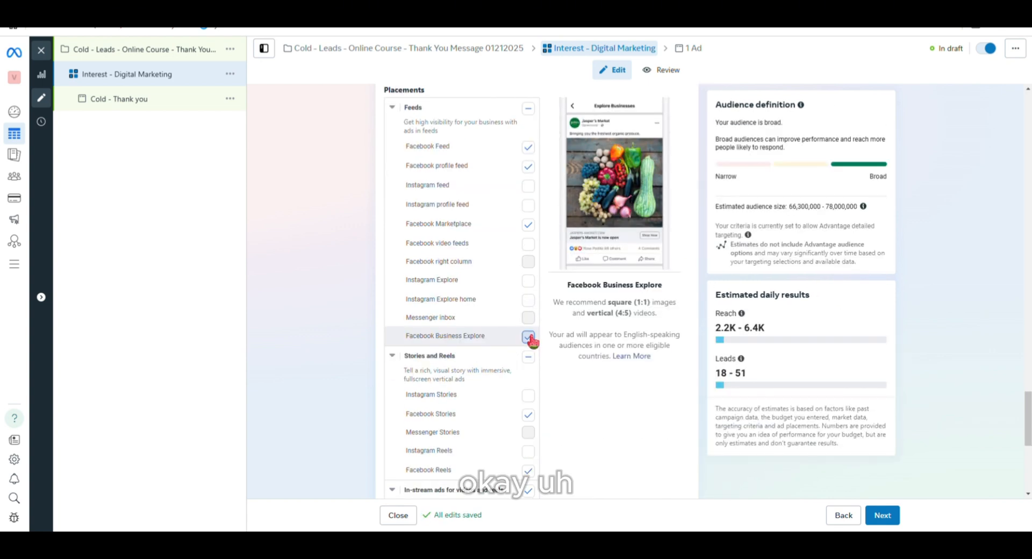
left_click(529, 337)
left_click(529, 339)
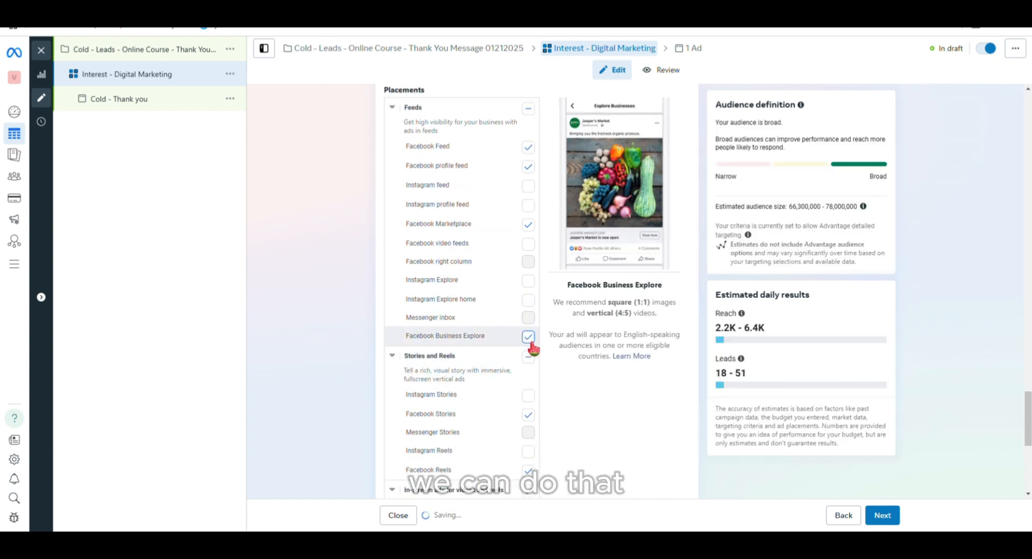
Exclude the in-stream ads for videos and reels placements from the ad set.
scroll(516, 400, "down", 4)
scroll(511, 376, "down", 2)
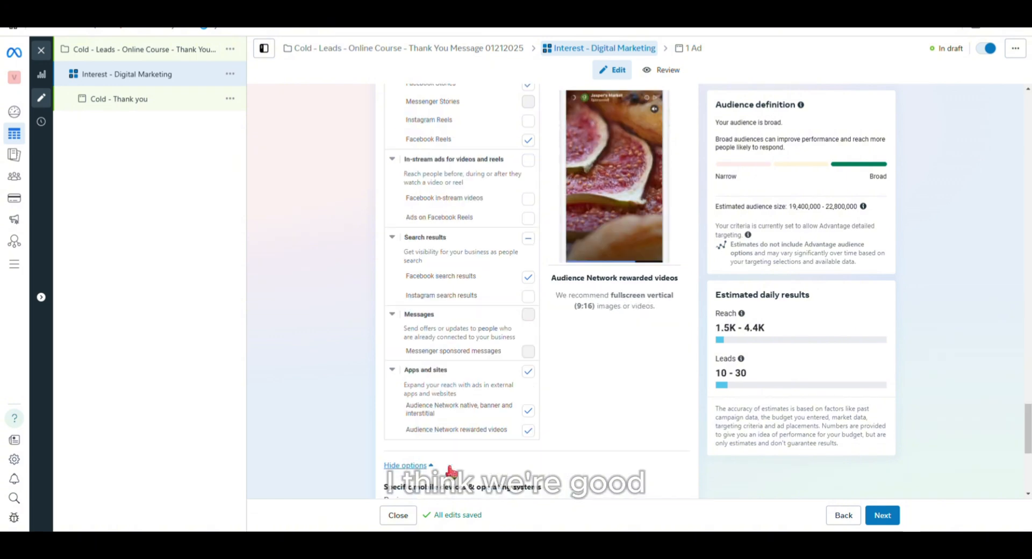
scroll(518, 434, "down", 4)
scroll(521, 433, "down", 4)
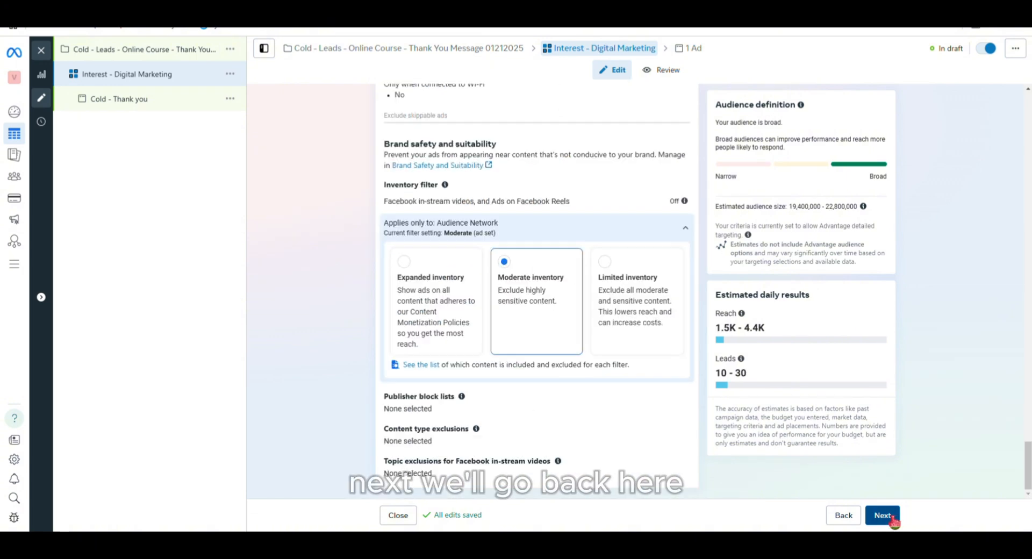
Return to the ad and examine its placement warnings and the Audience Network rewarded videos media.
left_click(891, 517)
left_click(695, 236)
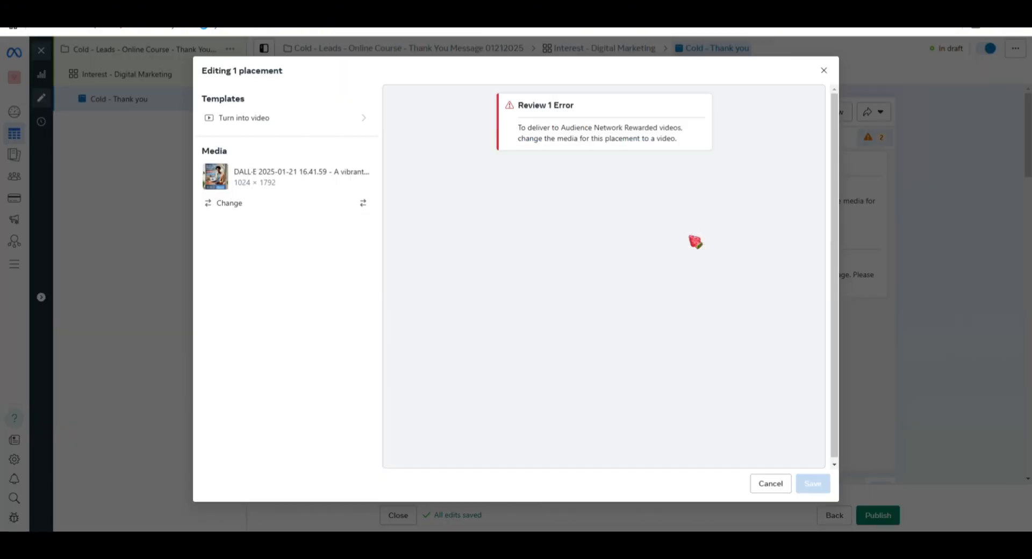
left_click(823, 73)
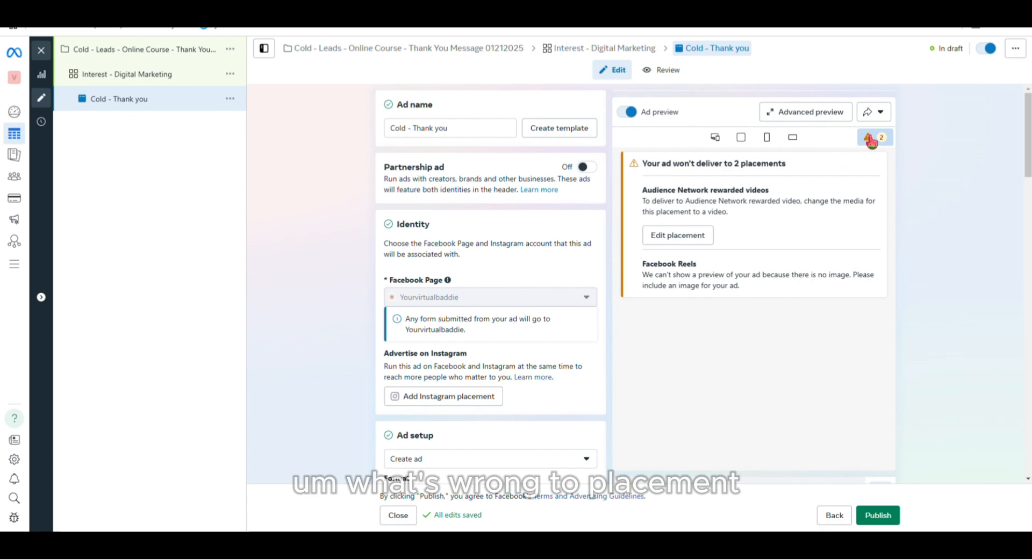
scroll(538, 377, "down", 8)
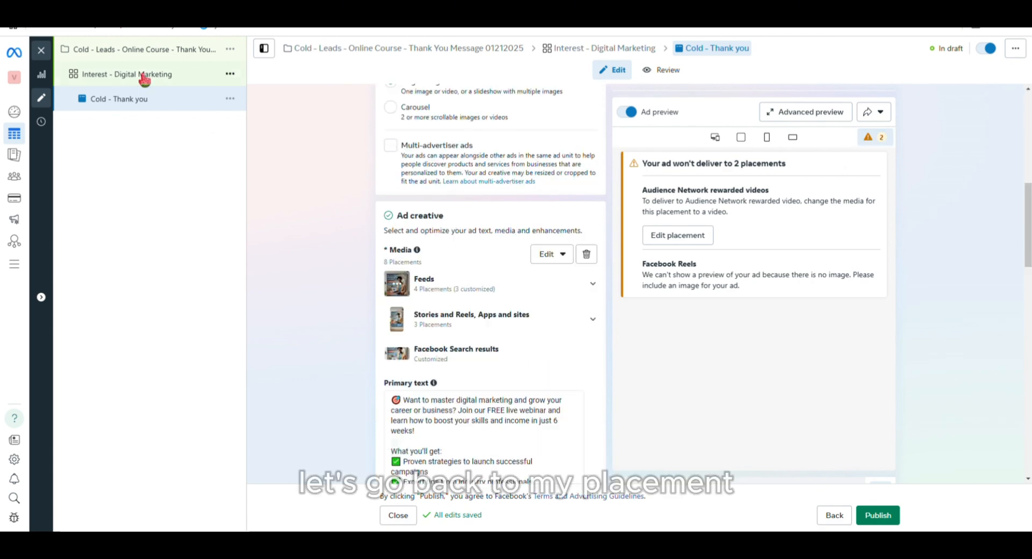
Exclude the Facebook Stories and Facebook Reels placements from the ad set, and return to the ad.
left_click(144, 75)
scroll(529, 376, "down", 20)
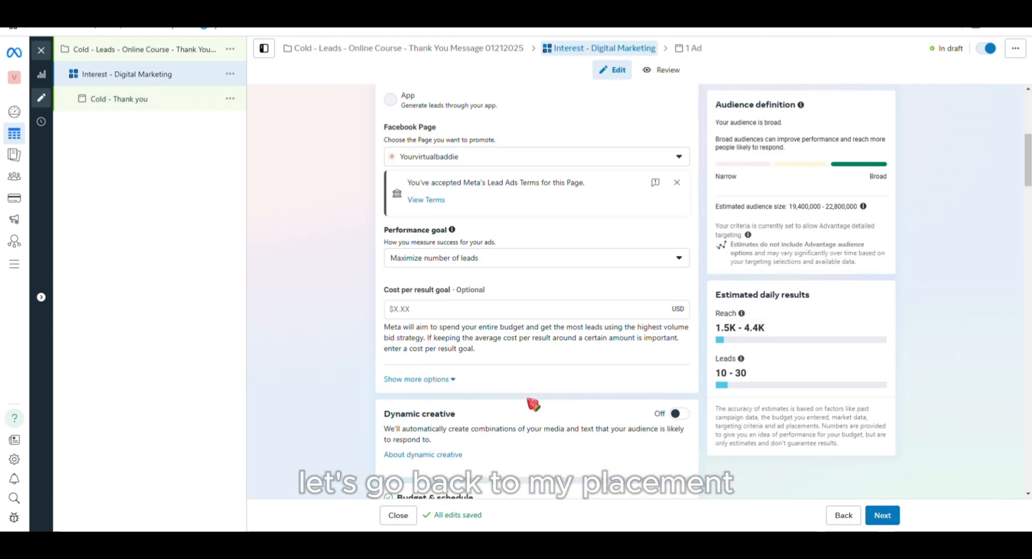
left_click(529, 311)
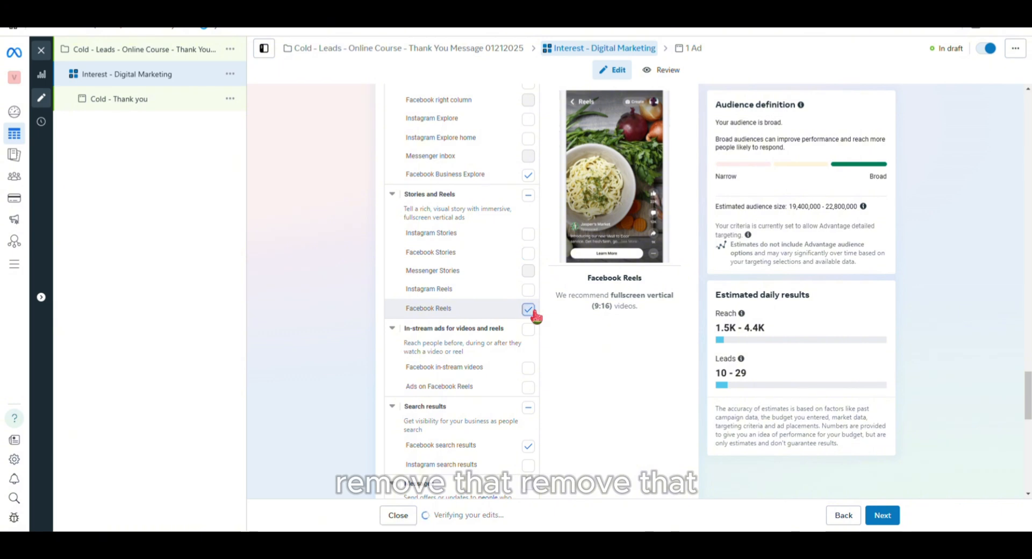
scroll(529, 440, "down", 6)
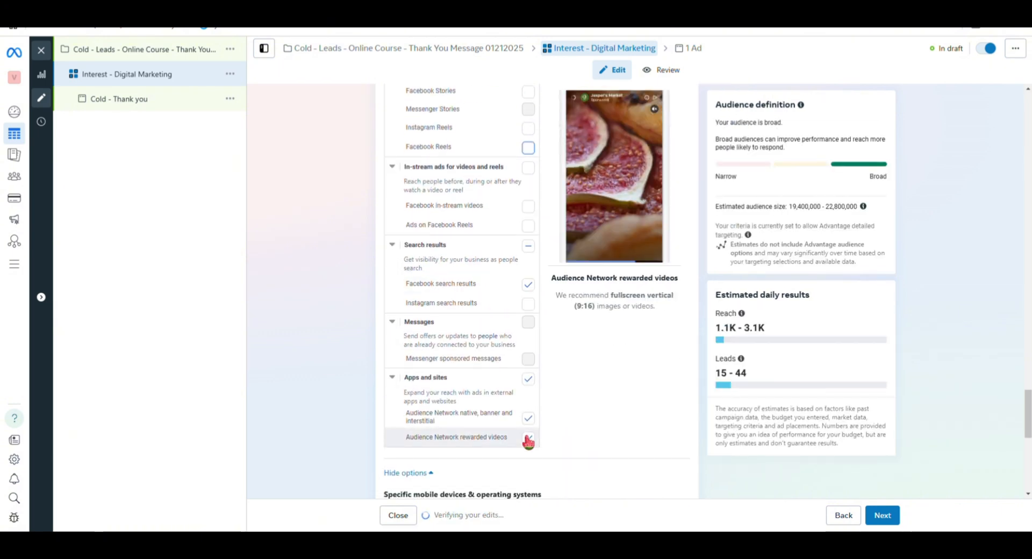
scroll(530, 380, "up", 10)
scroll(530, 380, "up", 2)
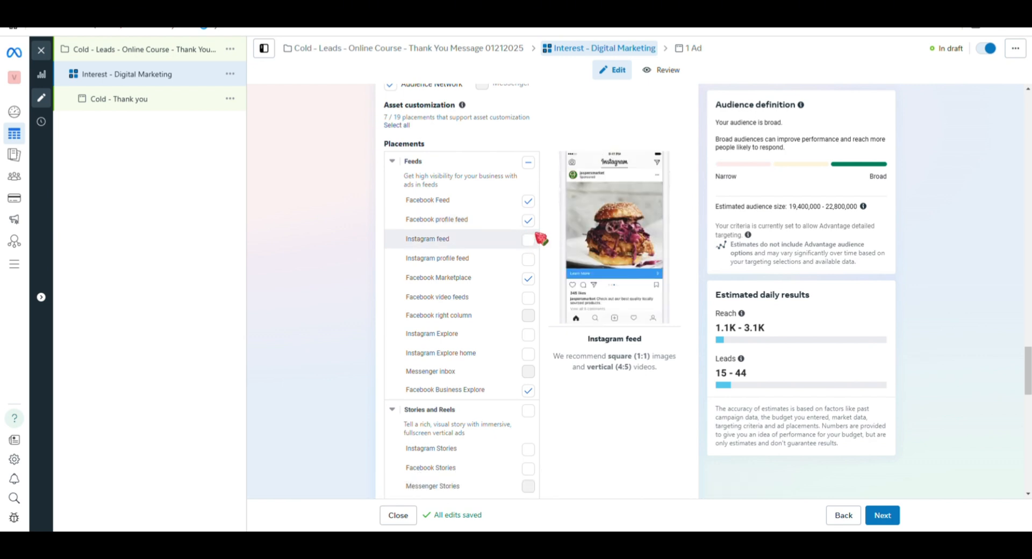
scroll(529, 277, "down", 8)
left_click(898, 517)
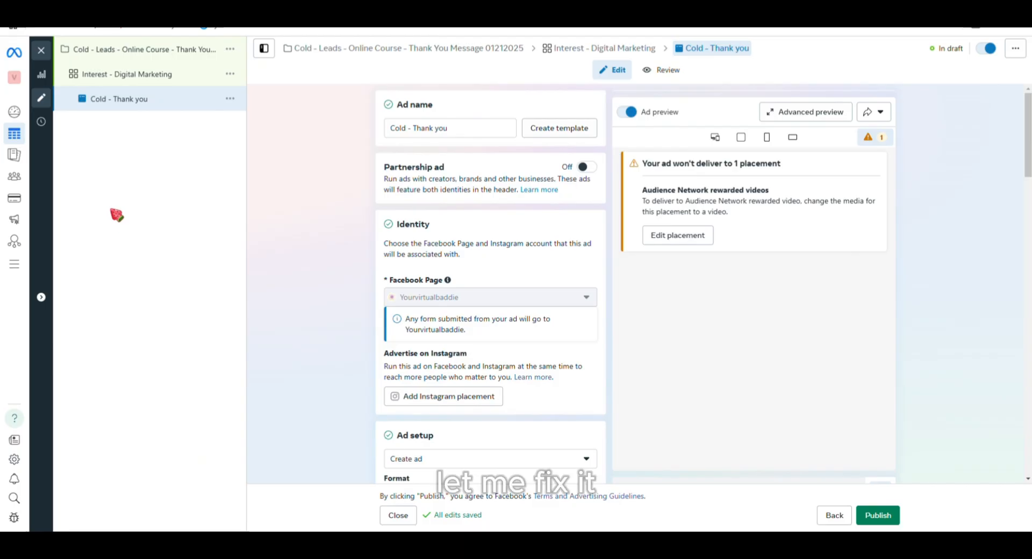
Exclude the Facebook search results and all Apps and sites placements from the Digital Marketing ad set, and return to its ad.
left_click(128, 75)
scroll(557, 376, "down", 10)
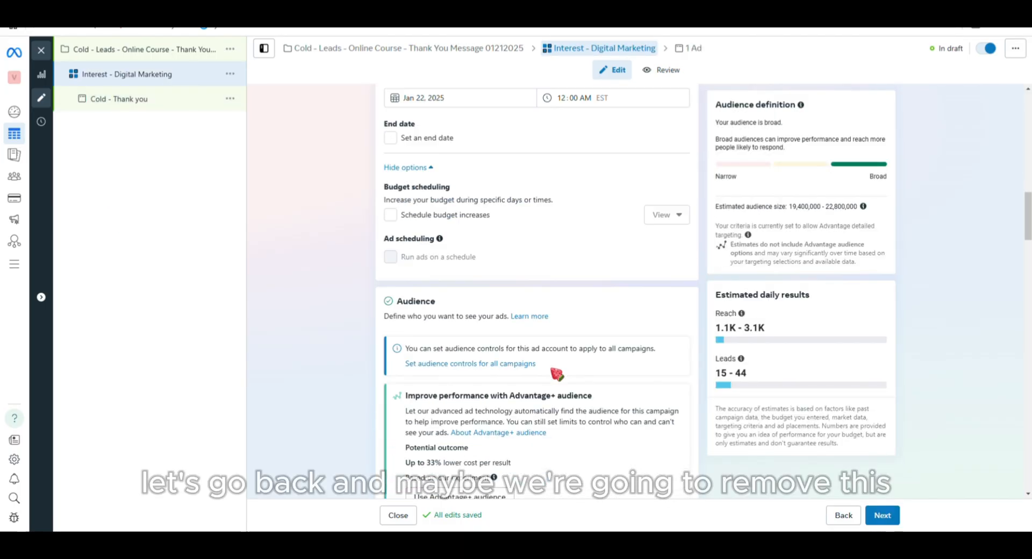
scroll(548, 460, "down", 3)
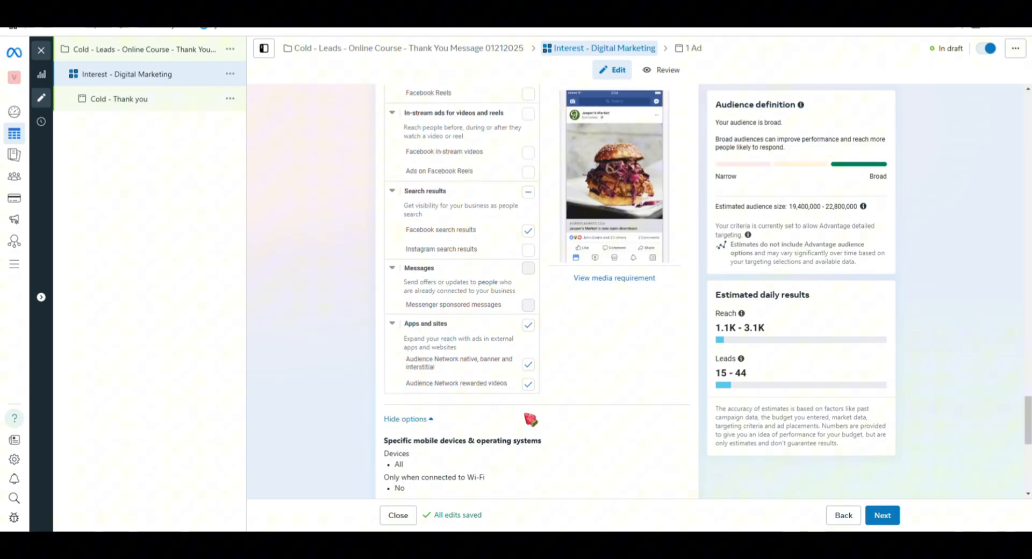
left_click(532, 232)
left_click(529, 325)
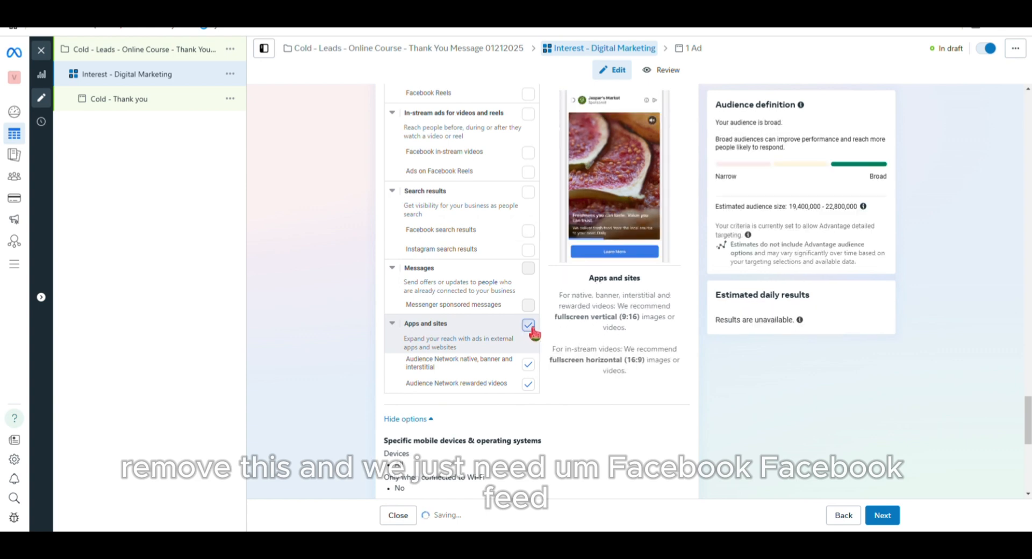
scroll(546, 401, "down", 2)
scroll(554, 420, "up", 10)
scroll(569, 450, "down", 2)
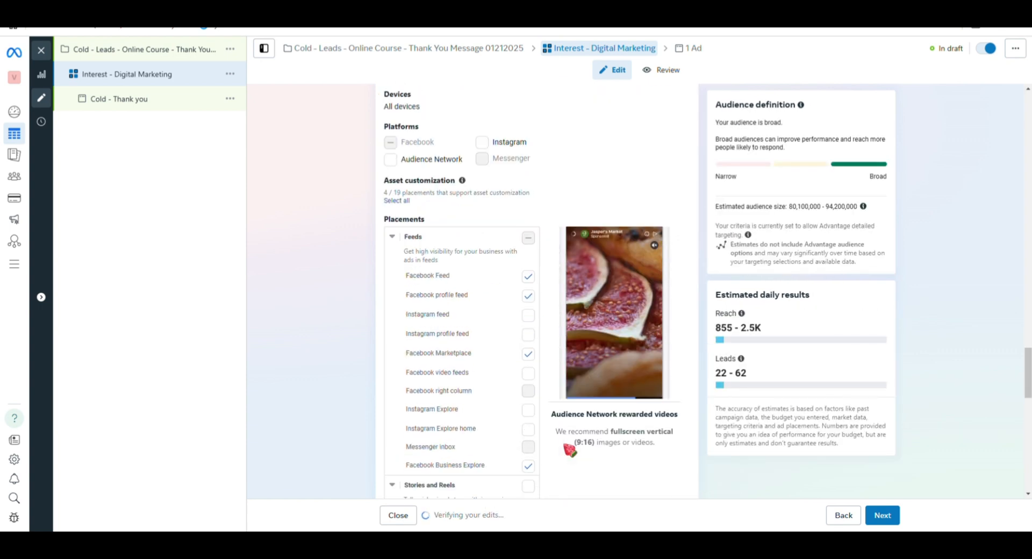
scroll(388, 196, "up", 1)
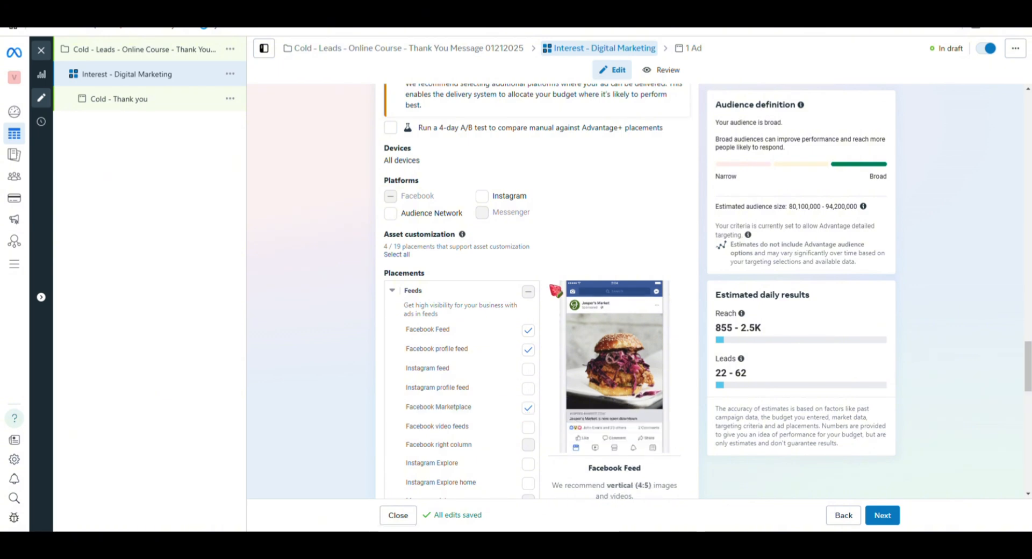
scroll(530, 417, "down", 5)
left_click(882, 515)
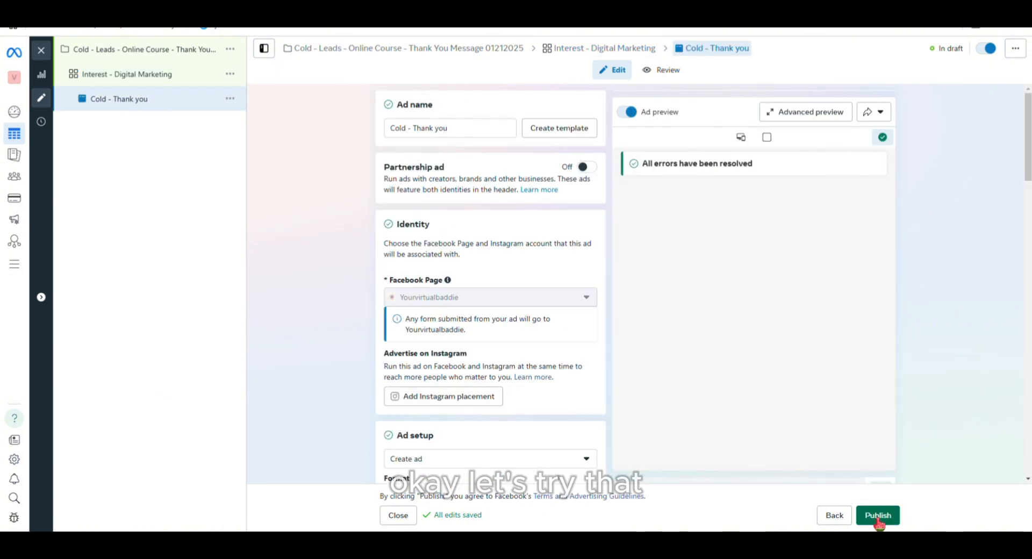
Review the ad's creative, instant form and form preview, and publish the campaign.
scroll(568, 348, "down", 8)
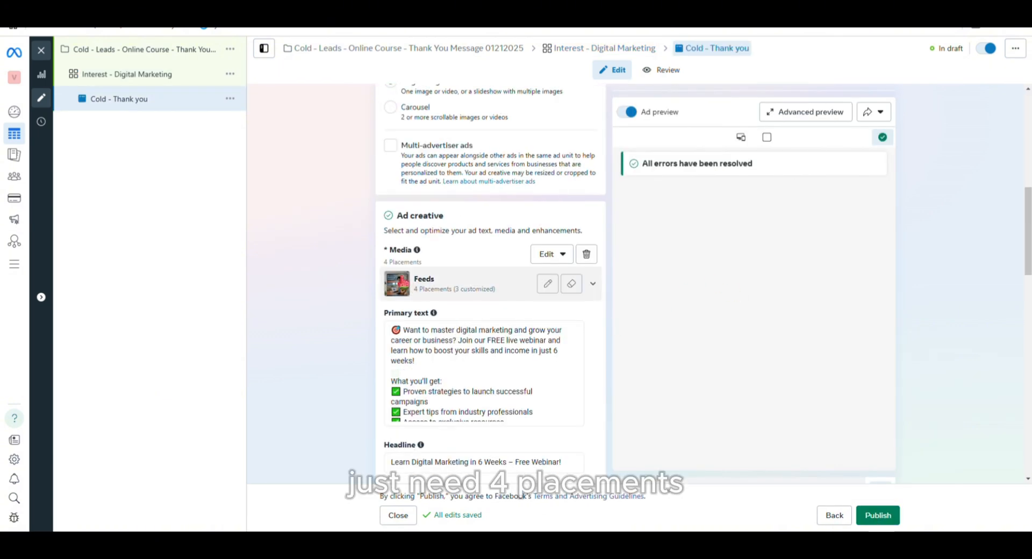
scroll(495, 335, "down", 15)
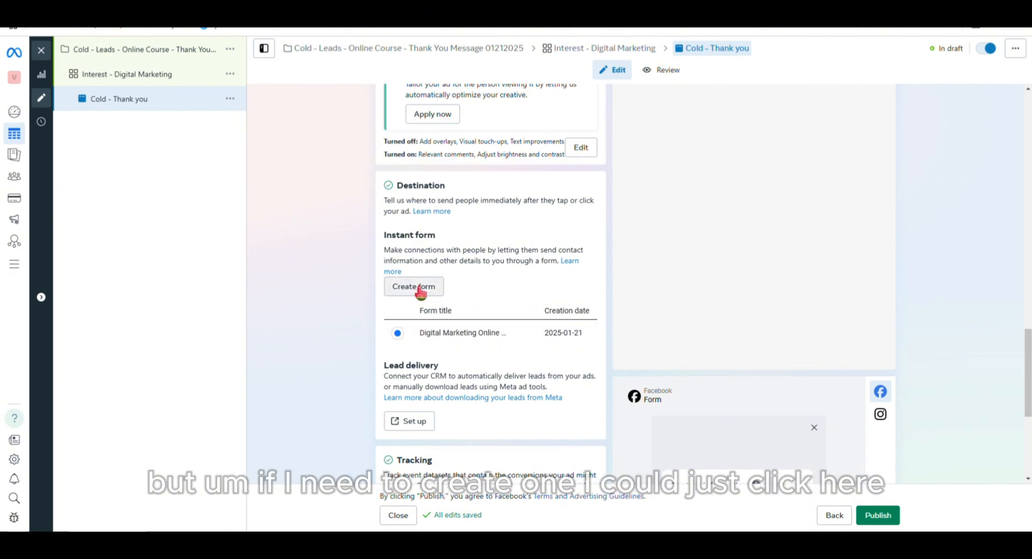
scroll(505, 333, "down", 2)
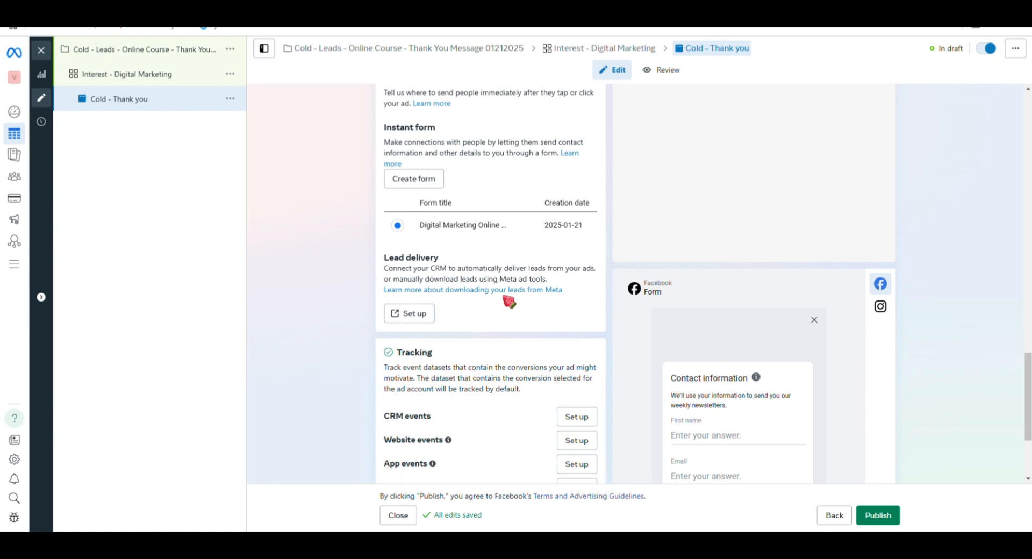
scroll(720, 353, "down", 3)
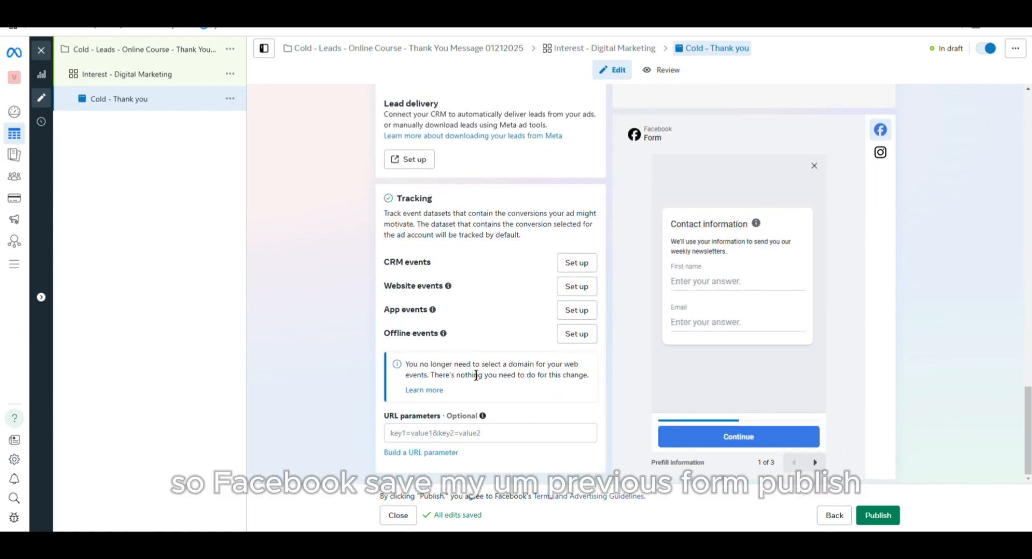
left_click(815, 462)
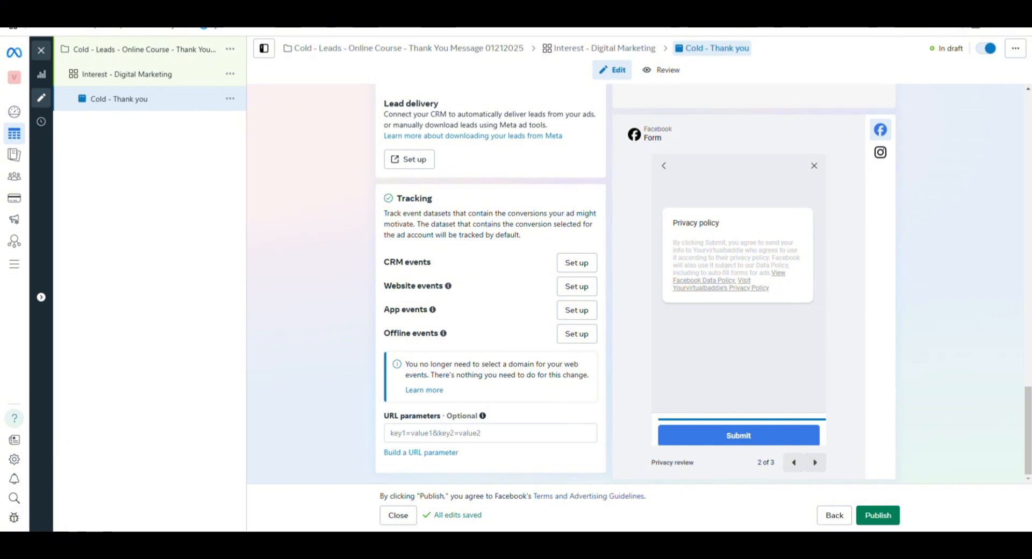
left_click(877, 515)
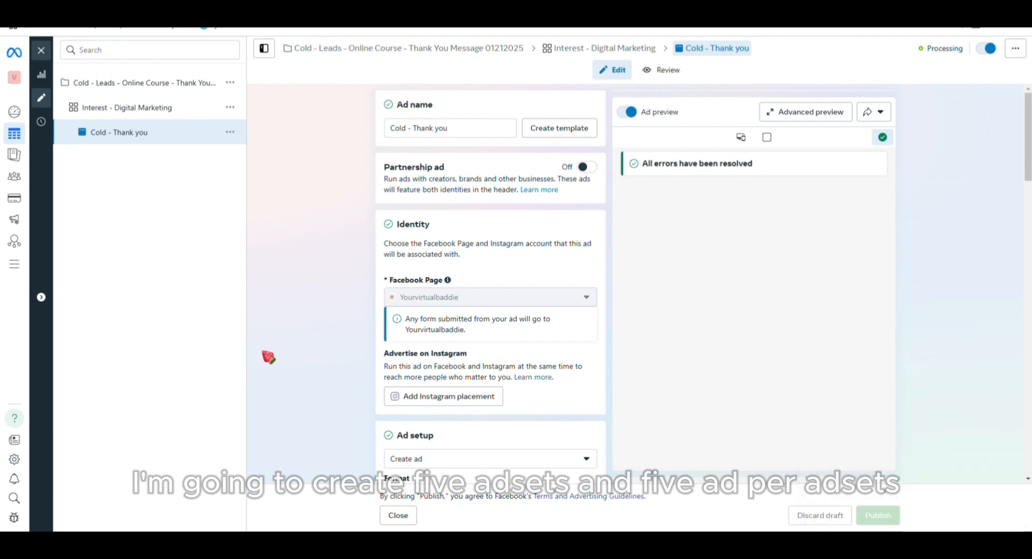
Close the ad editor, clear the campaign selection and show the list of ad sets.
left_click(41, 51)
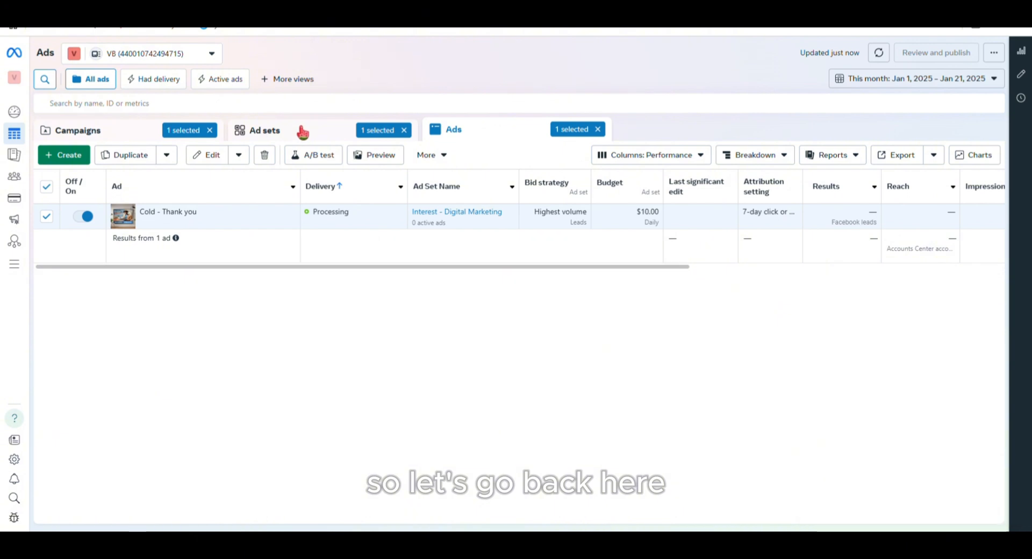
left_click(79, 130)
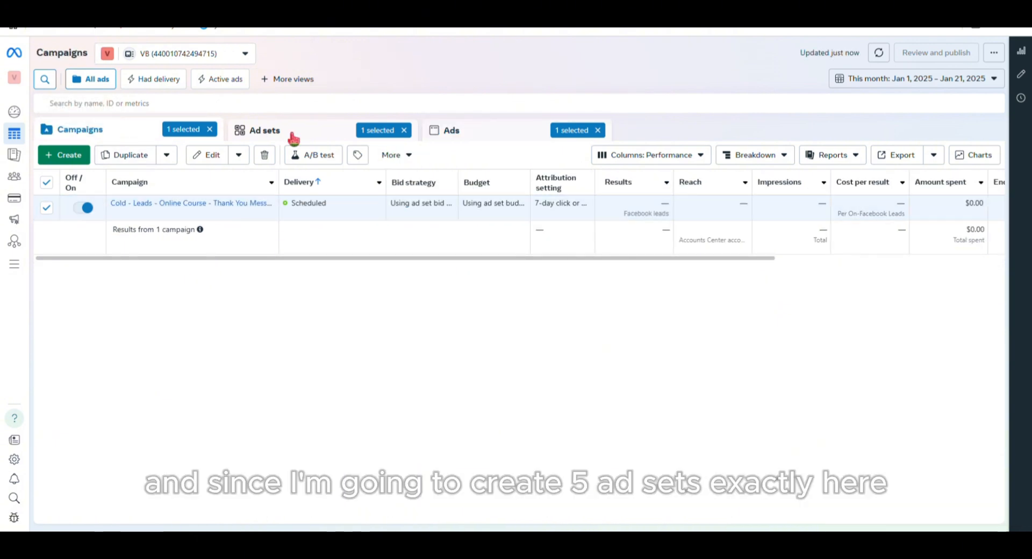
left_click(47, 183)
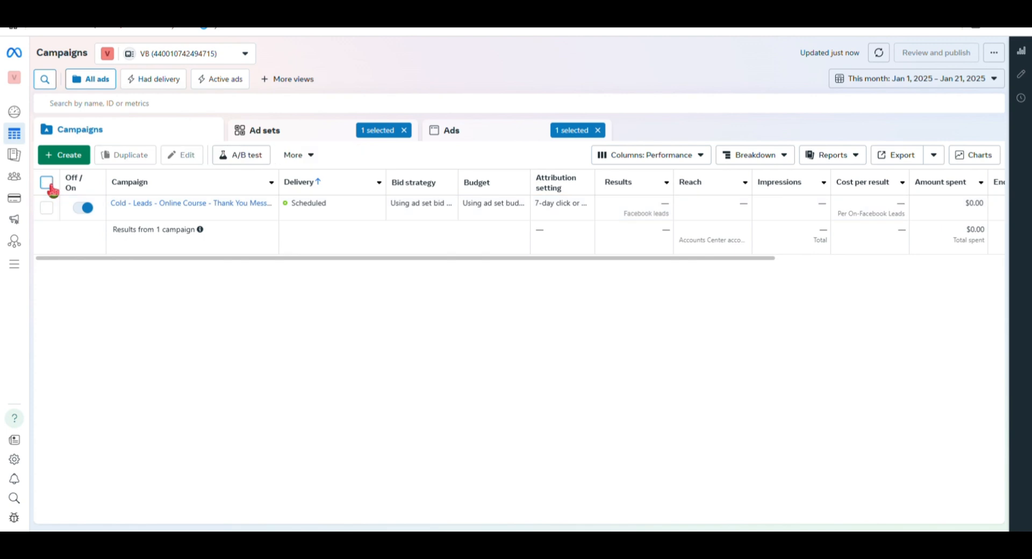
left_click(326, 134)
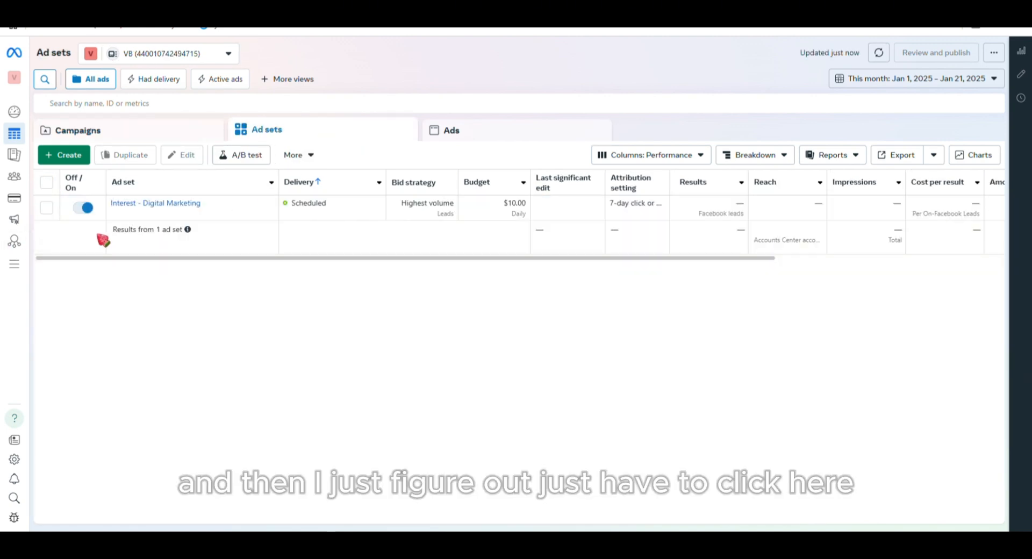
Duplicate the Interest - Digital Marketing ad set with current settings into the original campaign, making 4 copies.
mouse_move(205, 217)
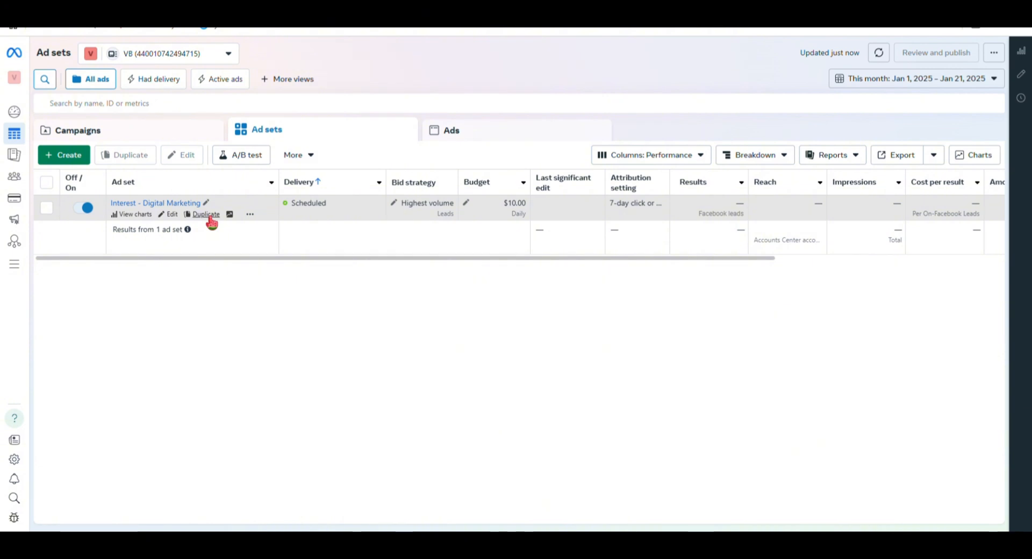
left_click(209, 216)
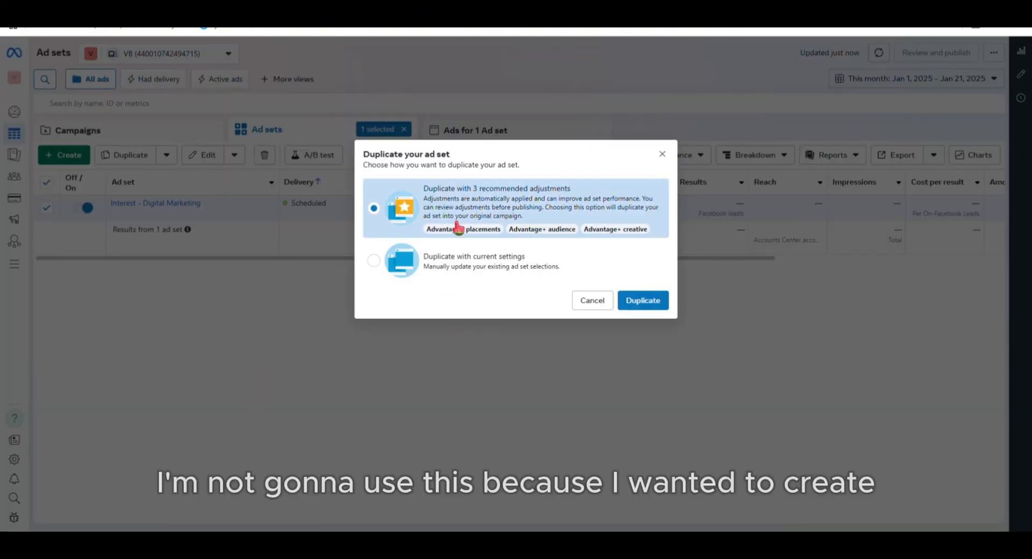
mouse_move(525, 232)
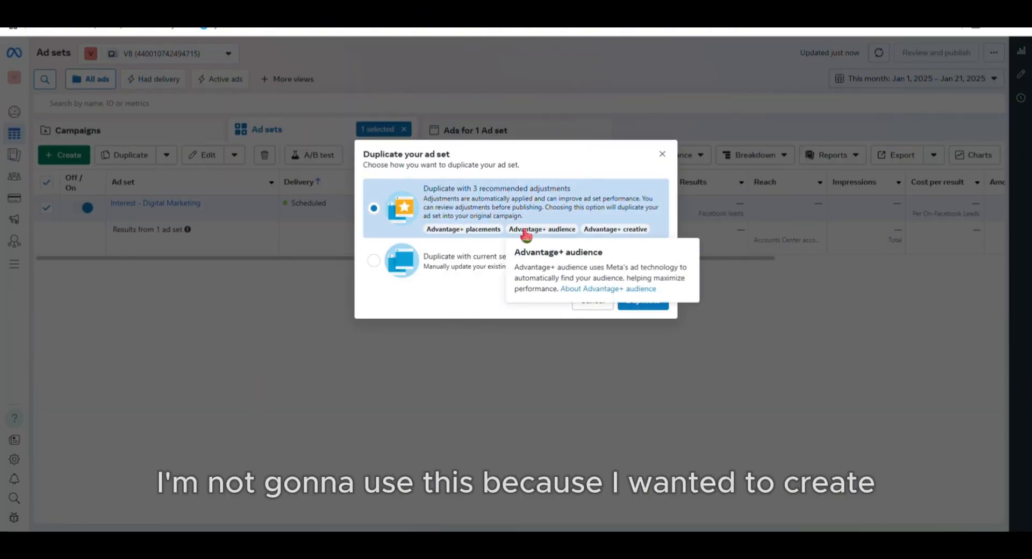
left_click(381, 264)
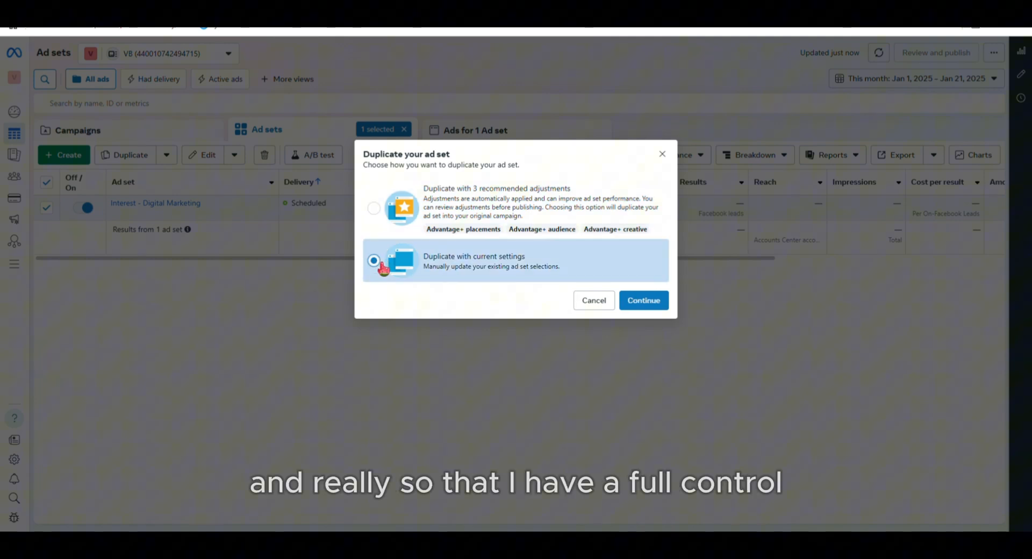
left_click(653, 305)
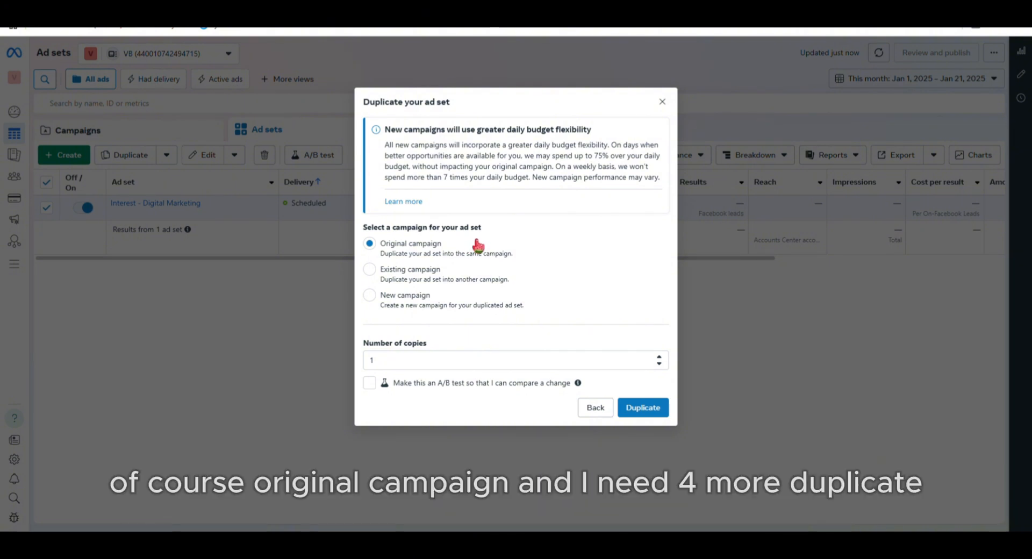
left_click(660, 358)
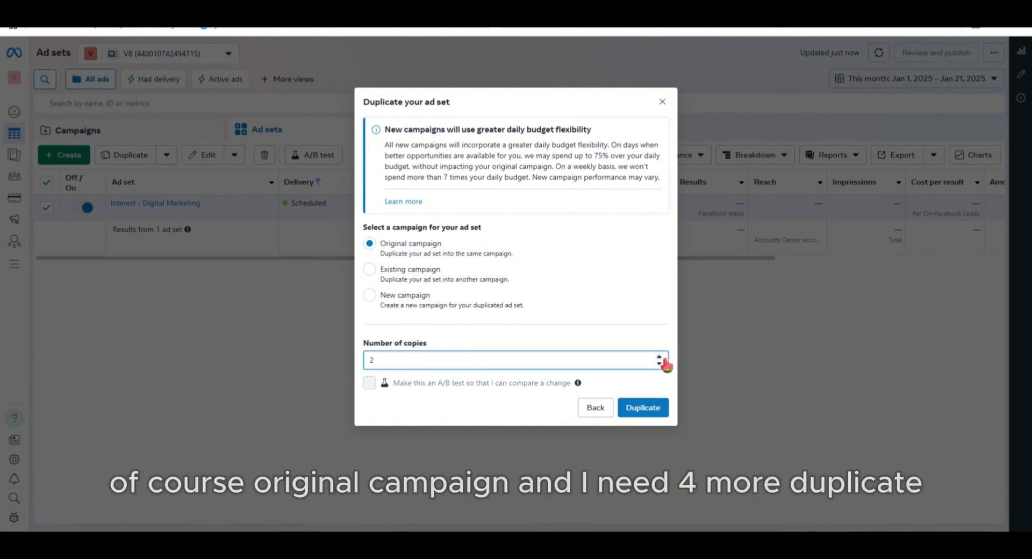
left_click(664, 411)
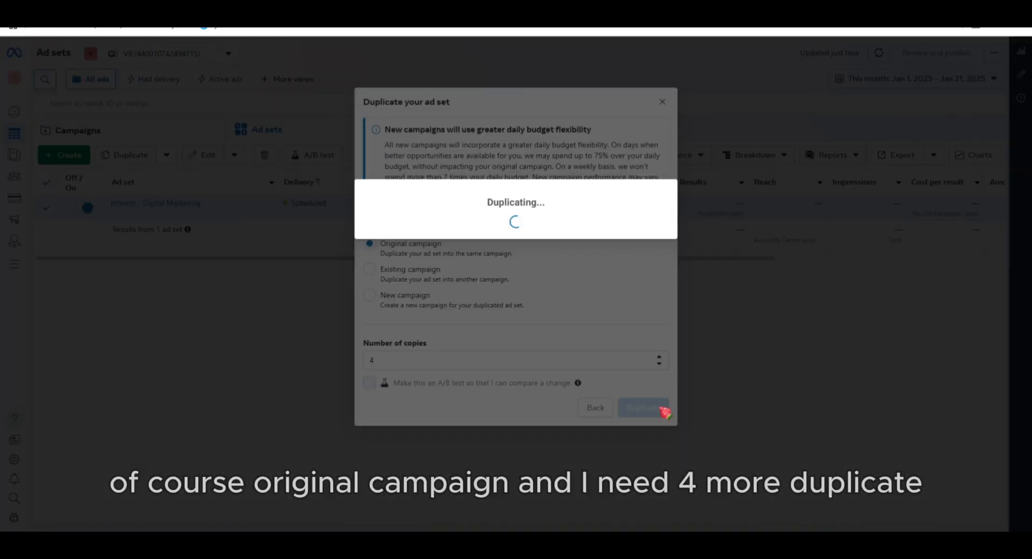
left_click(230, 109)
left_click(236, 110)
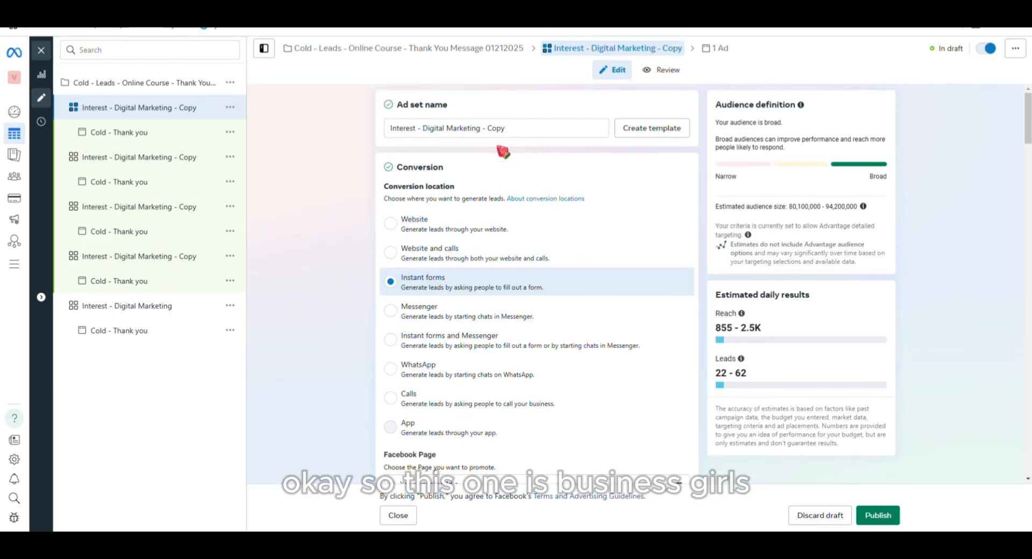
Rename the first duplicated ad set as "Interest - Business Growth".
left_click(524, 134)
key("BackSpace")
key("BackSpace")
key("BackSpace")
key("BackSpace")
key("BackSpace")
key("BackSpace")
key("BackSpace")
key("BackSpace")
key("BackSpace")
key("BackSpace")
key("BackSpace")
key("BackSpace")
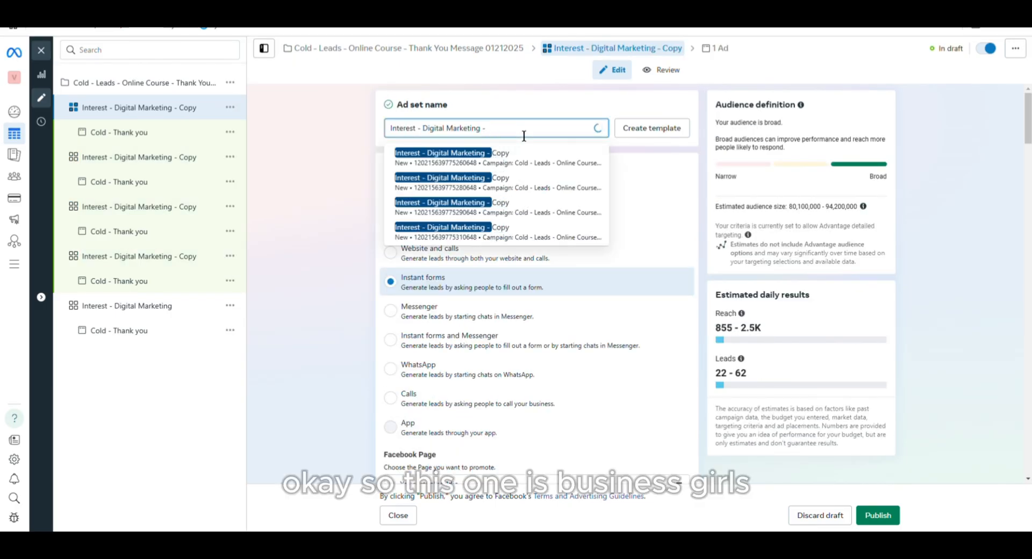
key("BackSpace")
key("BackSpace")
key("BackSpace")
key("BackSpace")
key("BackSpace")
key("BackSpace")
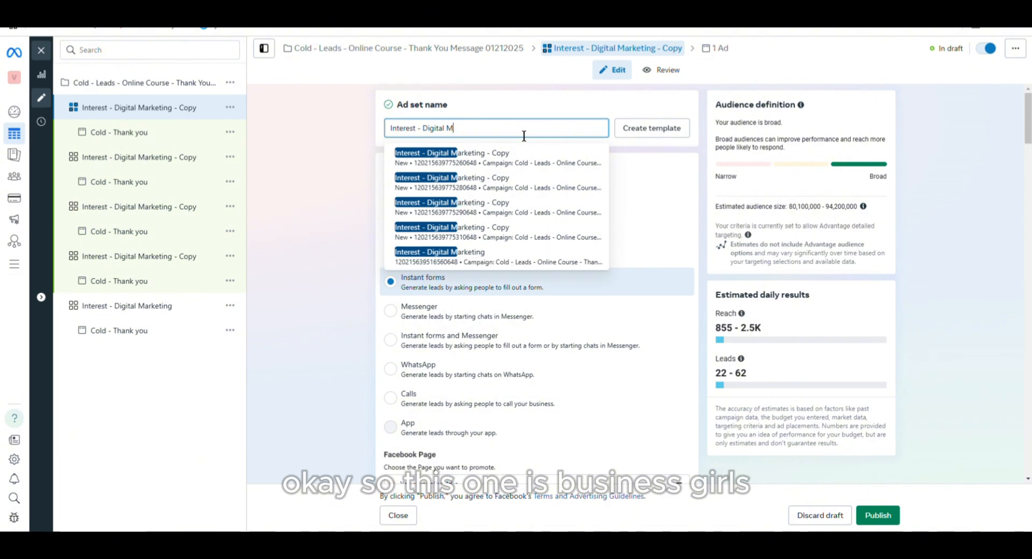
key("BackSpace")
key("BackSpace")
key("BackSpace")
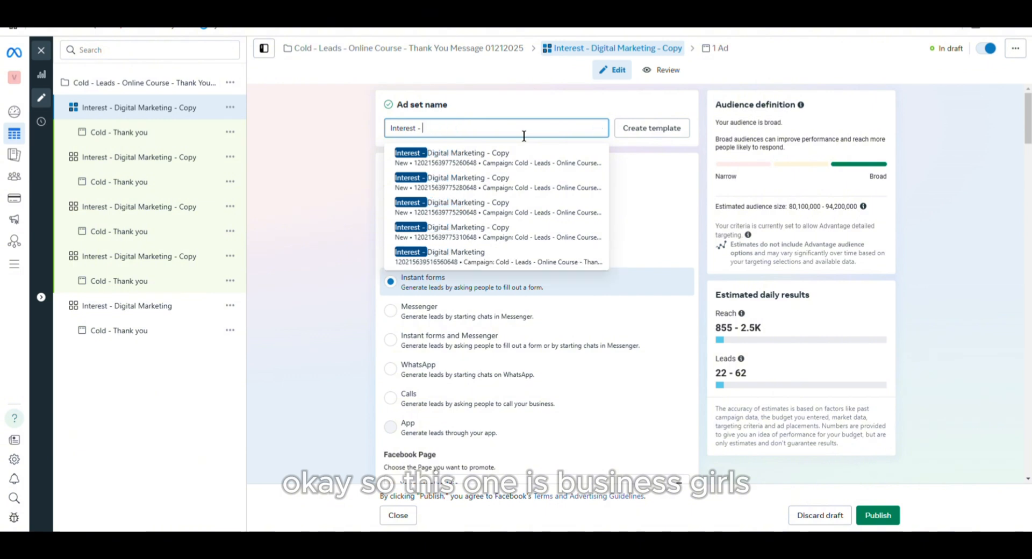
type("Business Growth")
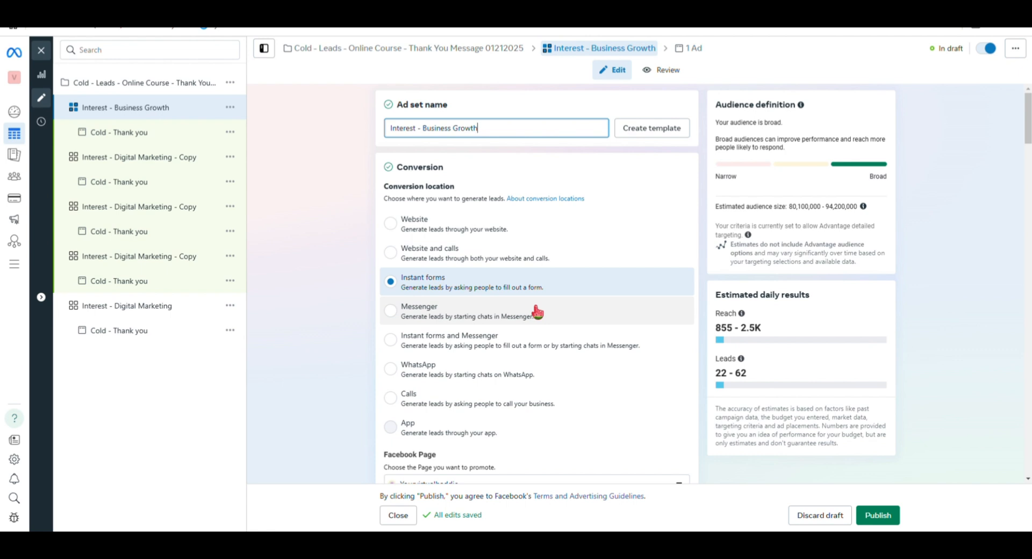
Set the Business Growth ad set's audience age range to 30 to 50.
scroll(564, 323, "down", 8)
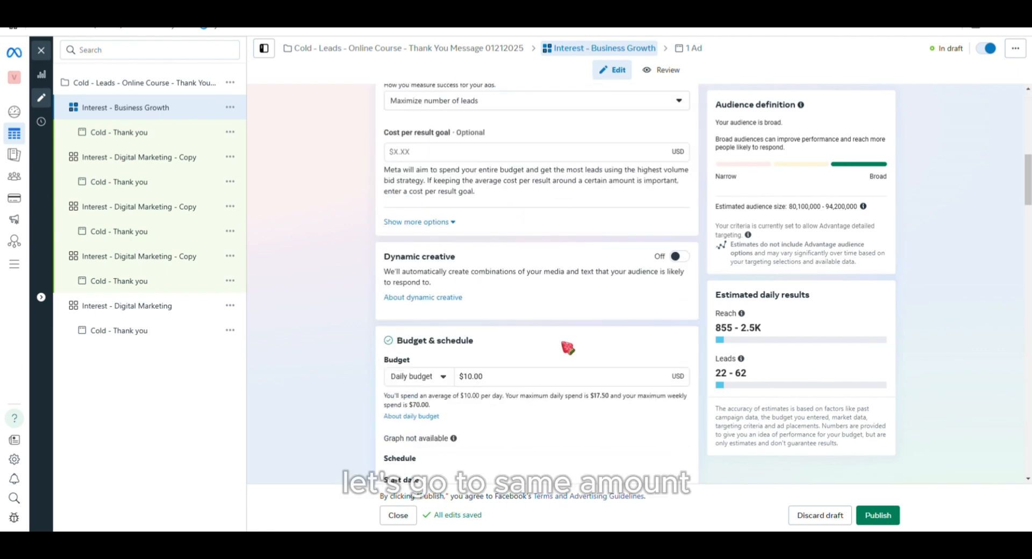
scroll(567, 348, "down", 5)
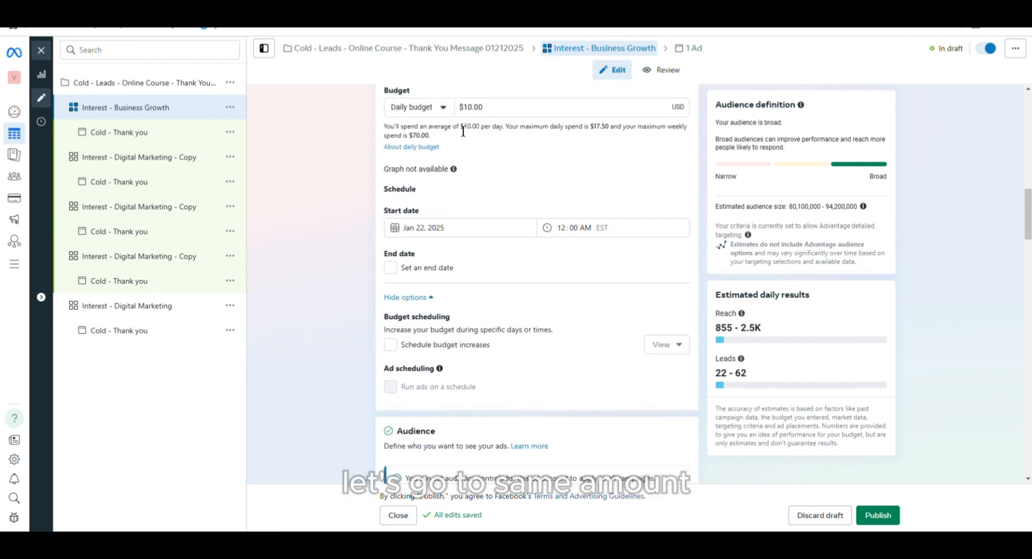
scroll(562, 326, "down", 3)
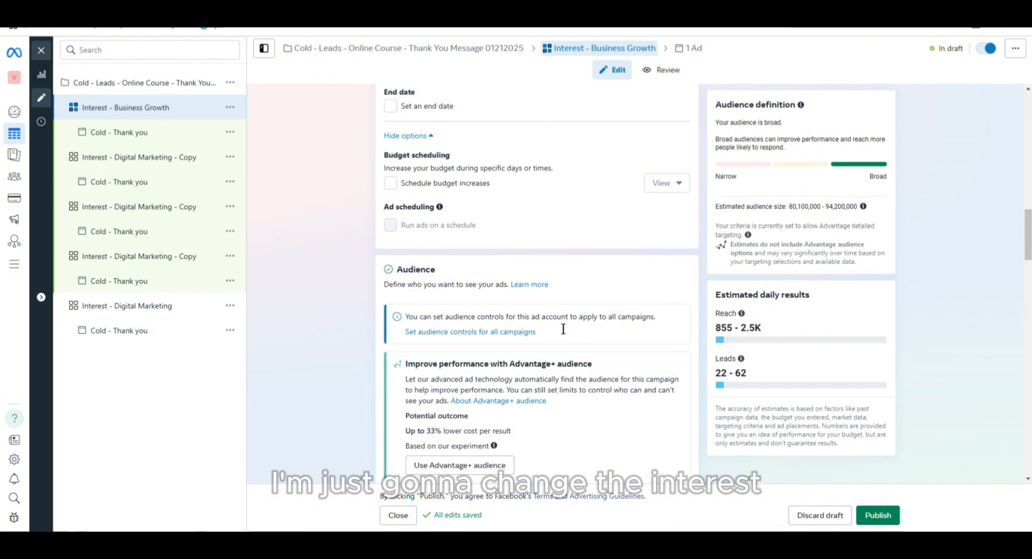
scroll(563, 329, "down", 7)
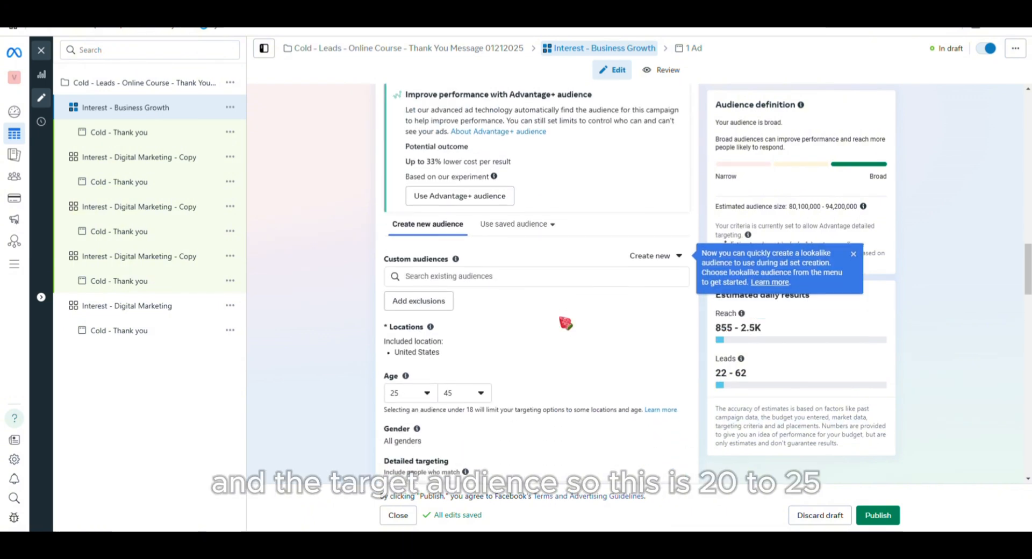
scroll(565, 323, "down", 1)
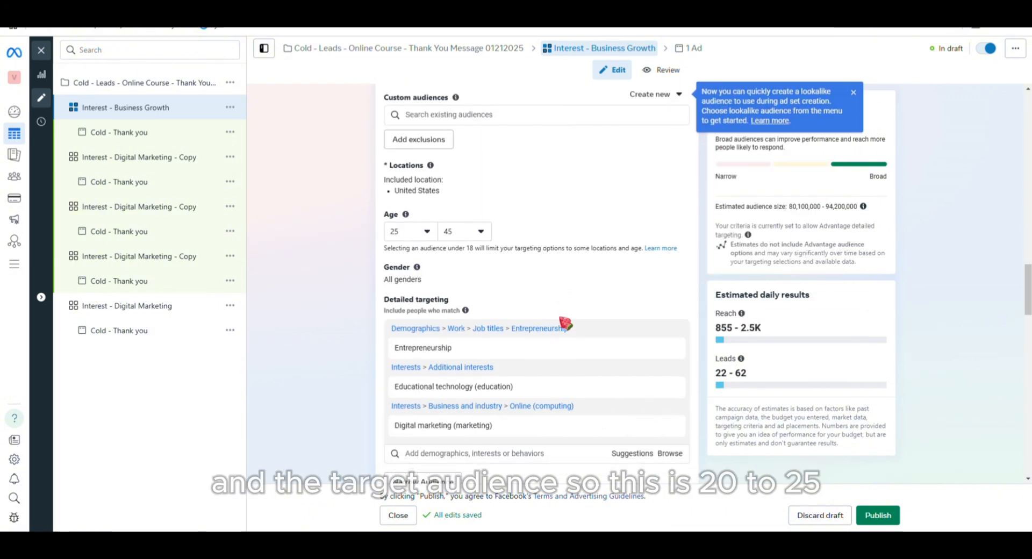
left_click(431, 234)
scroll(432, 370, "down", 2)
left_click(424, 330)
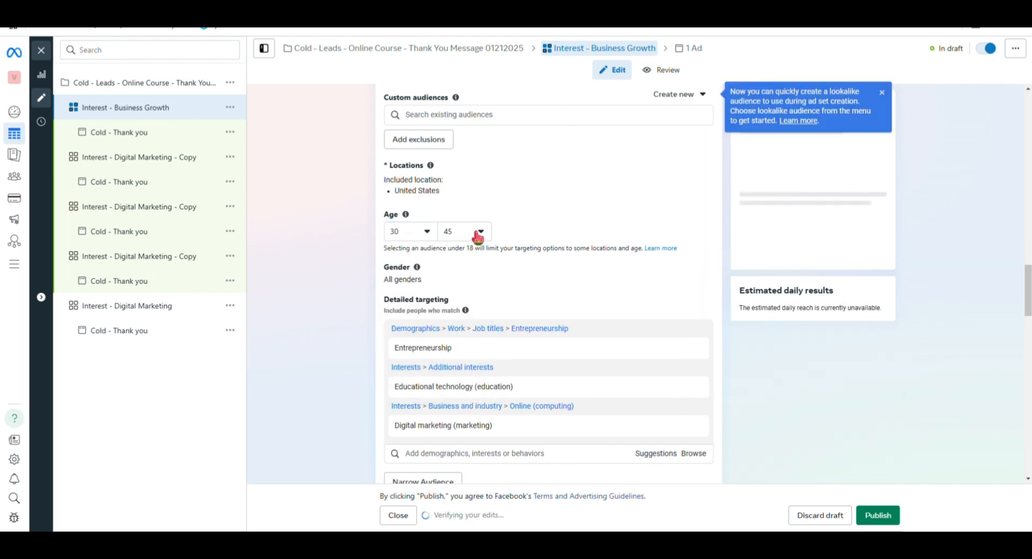
left_click(483, 233)
left_click(465, 346)
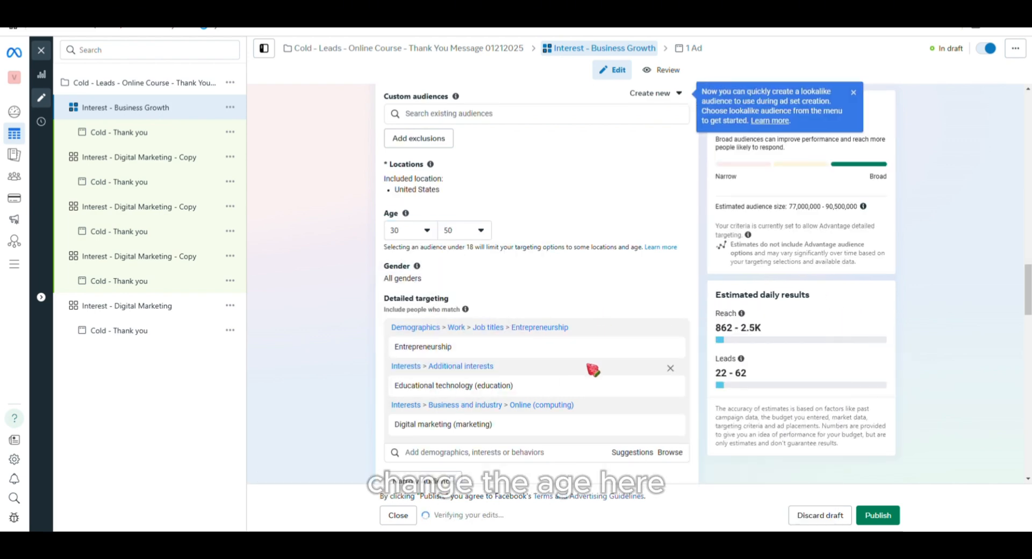
Remove the Entrepreneurship, Educational technology and Digital marketing entries from the Business Growth ad set's detailed targeting.
scroll(591, 369, "down", 5)
scroll(668, 237, "up", 2)
left_click(670, 239)
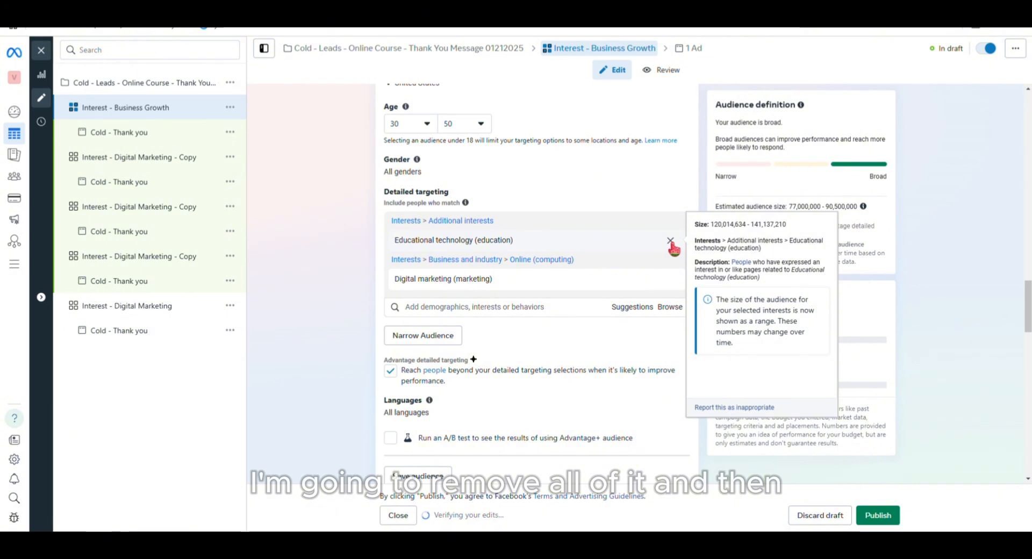
left_click(671, 240)
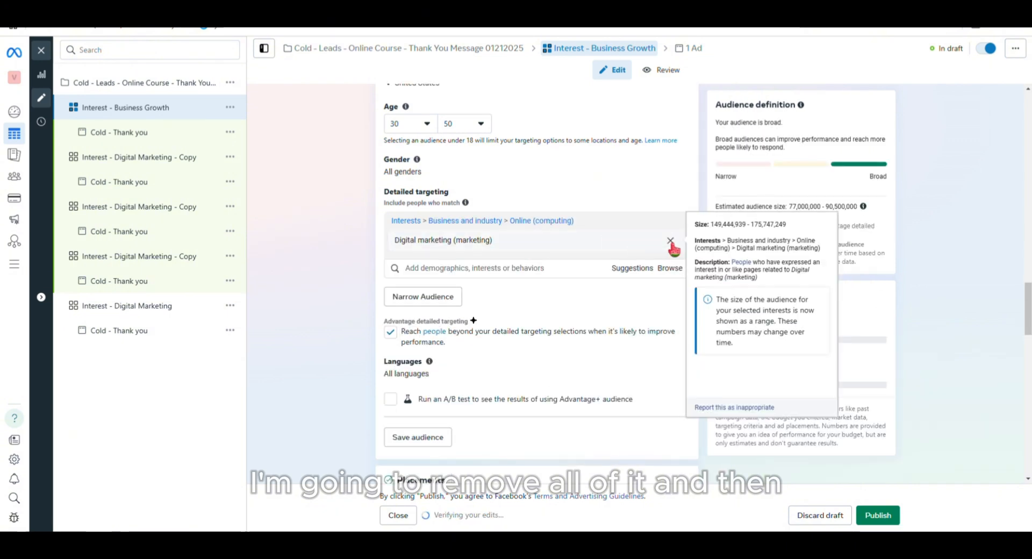
left_click(671, 237)
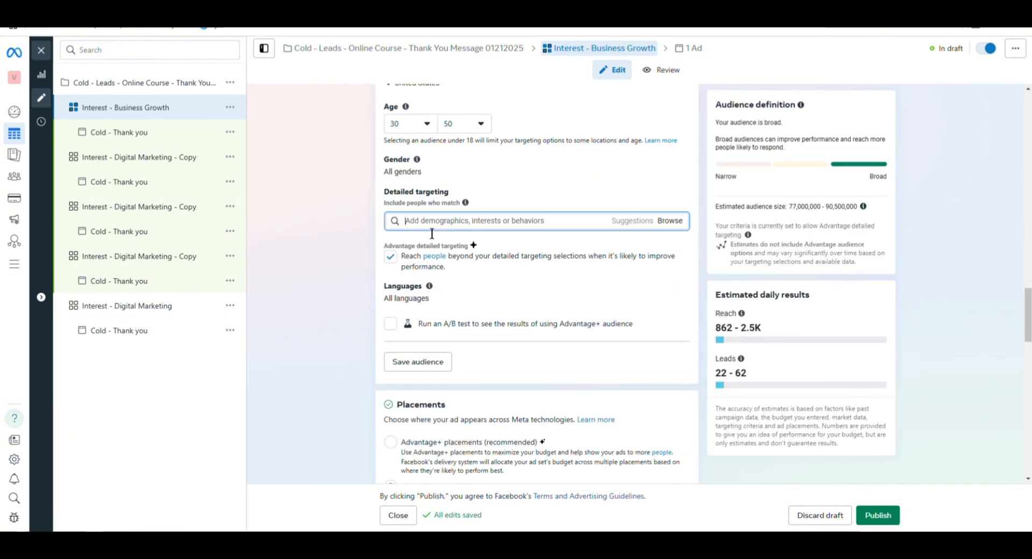
Add Small business owners, Startup company (business & finance) and Business (business & finance) to the Business Growth ad set's detailed targeting.
type("Small business")
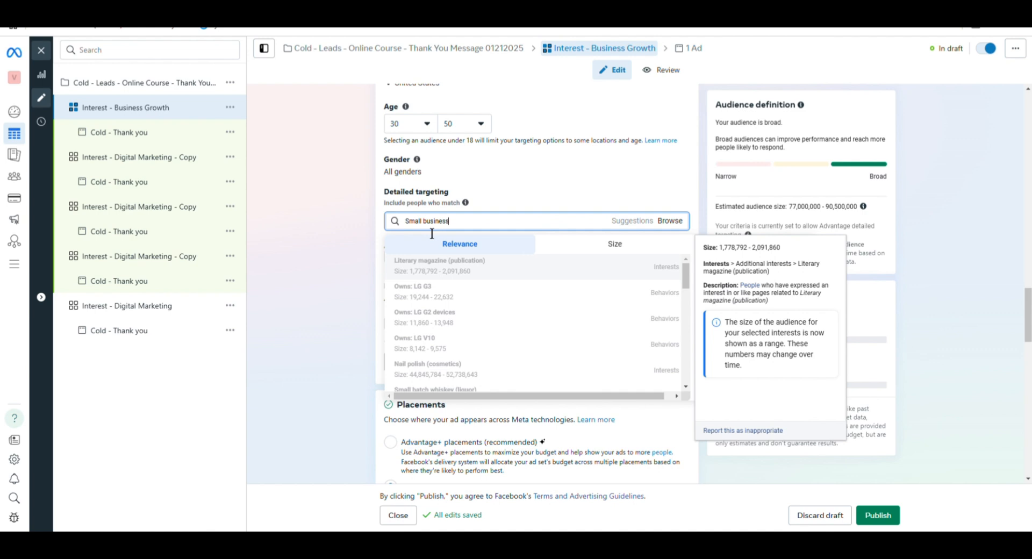
type(" Owners")
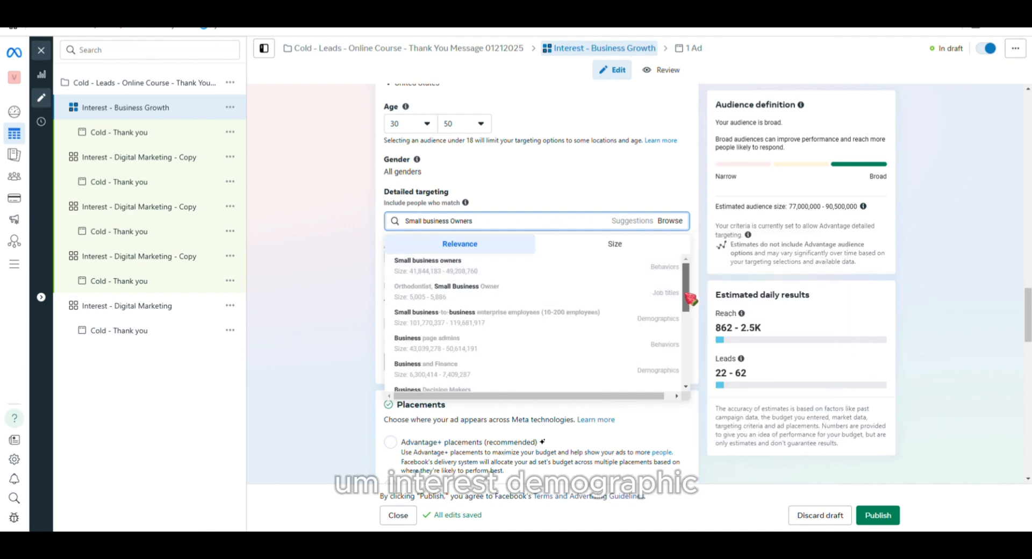
left_click_drag(685, 294, 657, 241)
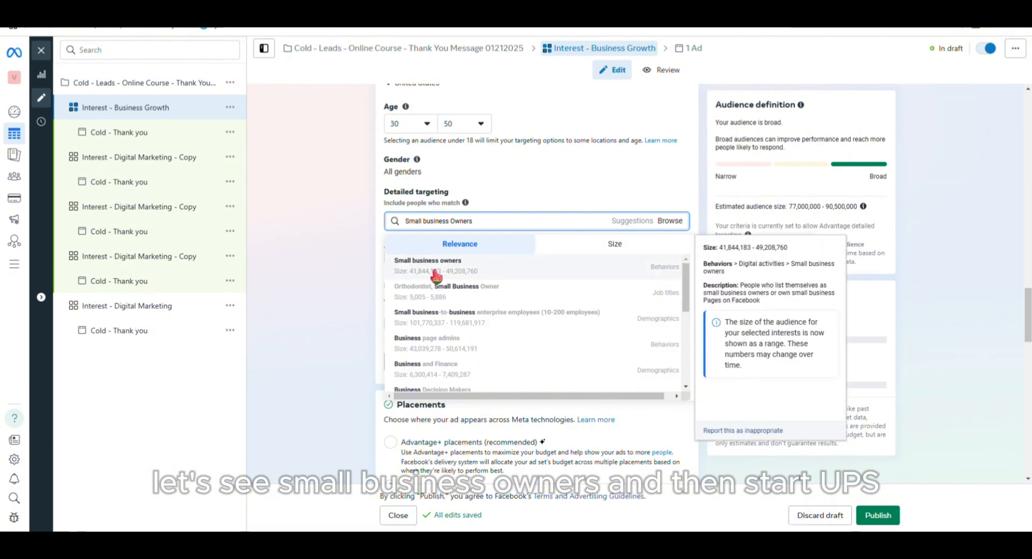
left_click(436, 276)
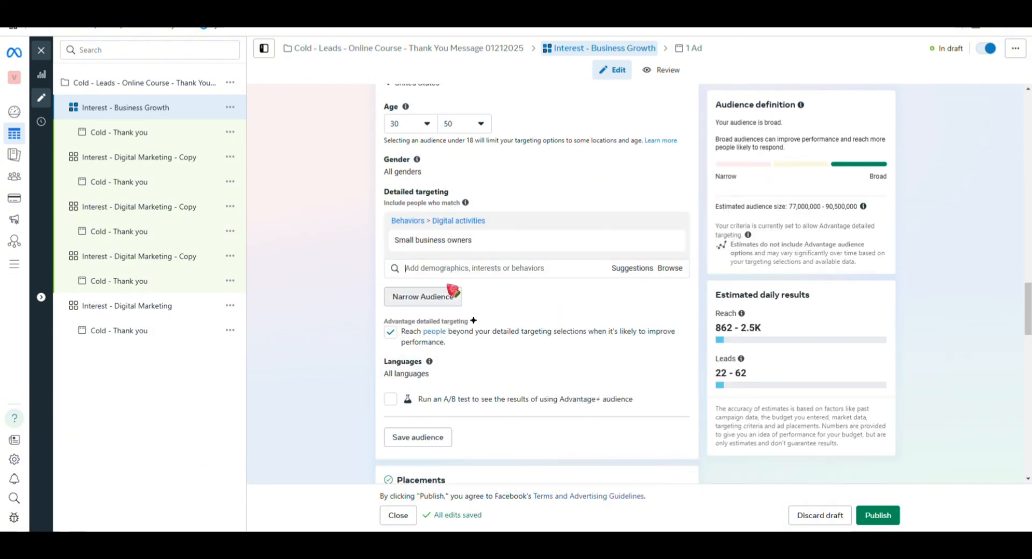
type("Start")
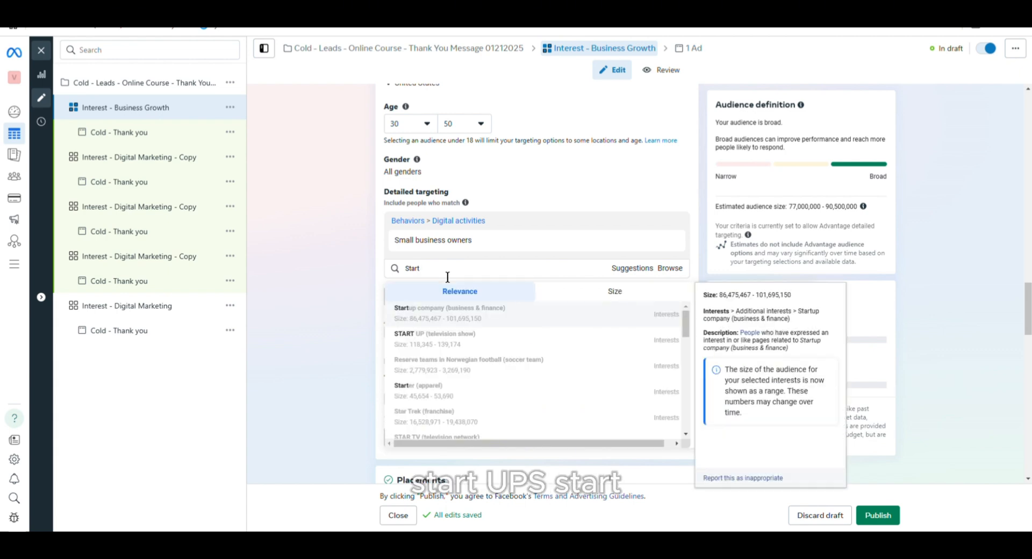
left_click(473, 316)
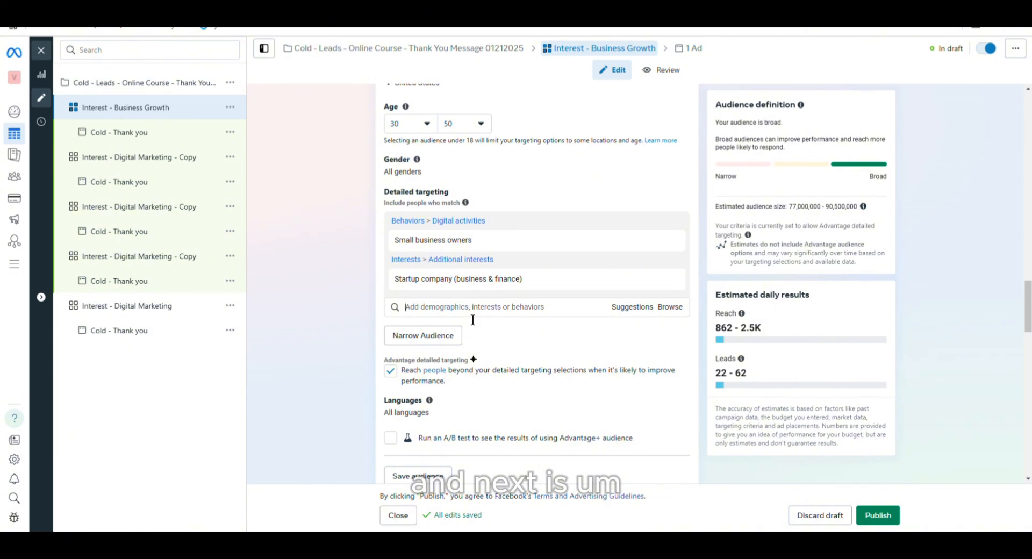
type("Busines")
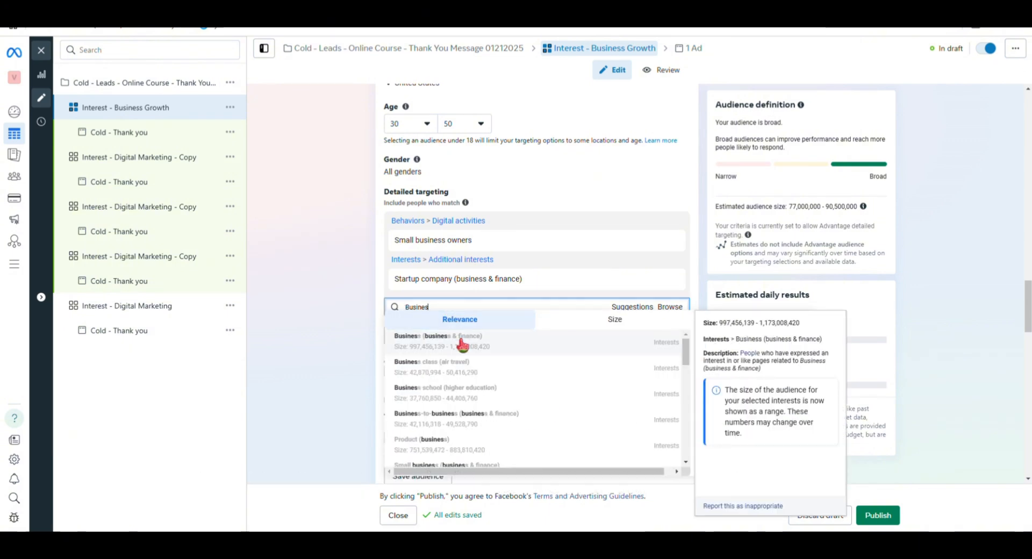
left_click(462, 344)
Check the Business Growth ad set's remaining settings, including its placements and name, and publish it.
scroll(546, 280, "down", 2)
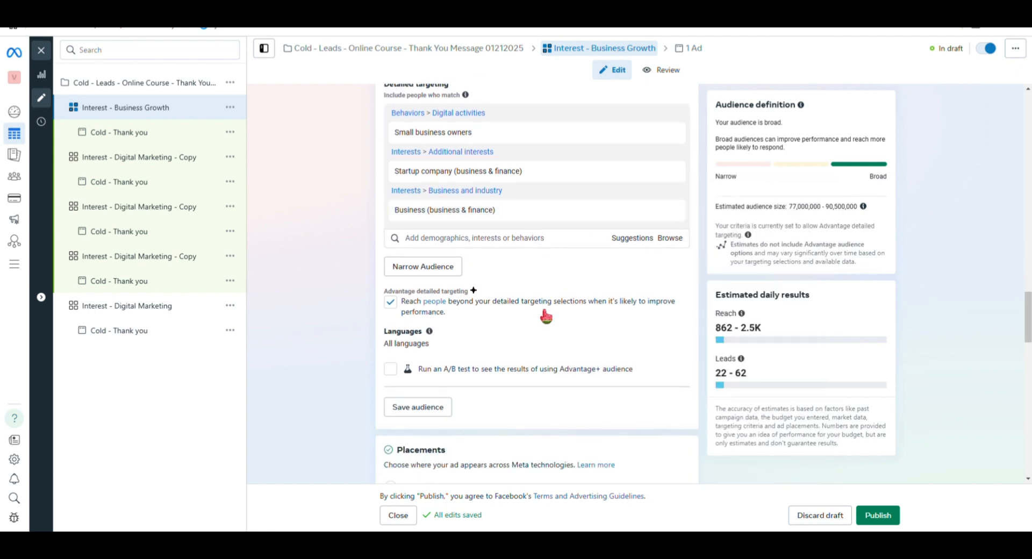
scroll(546, 316, "down", 5)
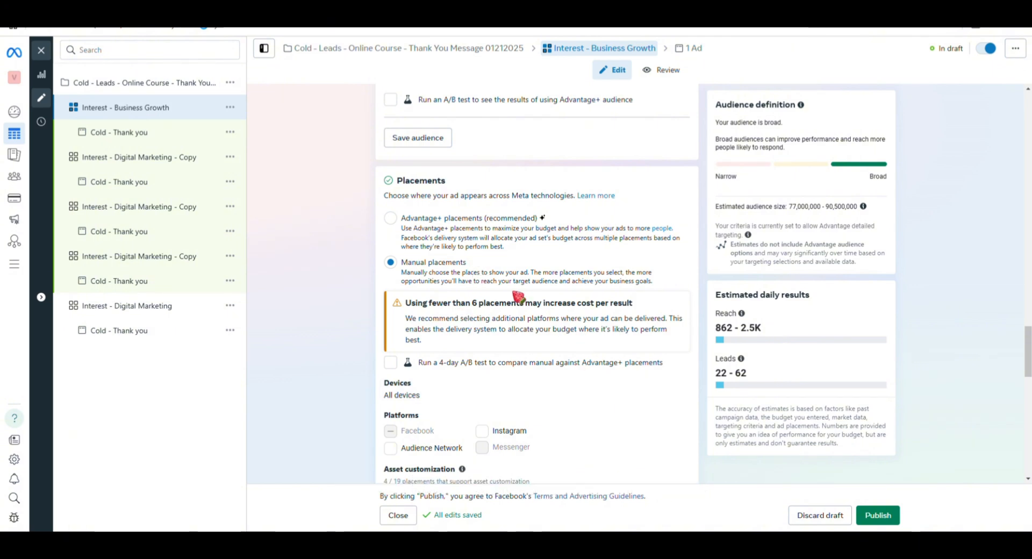
scroll(521, 308, "down", 10)
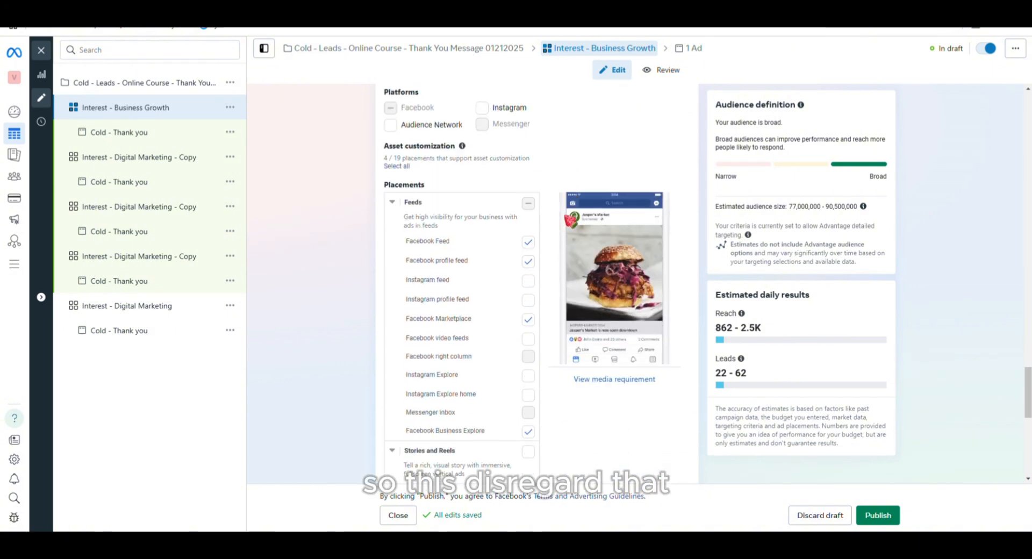
scroll(580, 299, "down", 4)
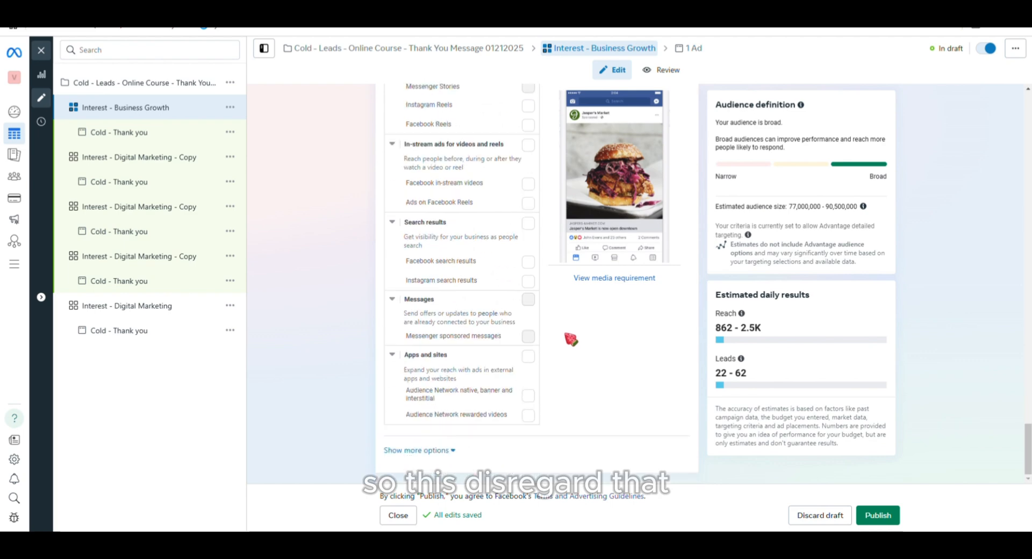
scroll(573, 340, "up", 12)
scroll(611, 365, "up", 20)
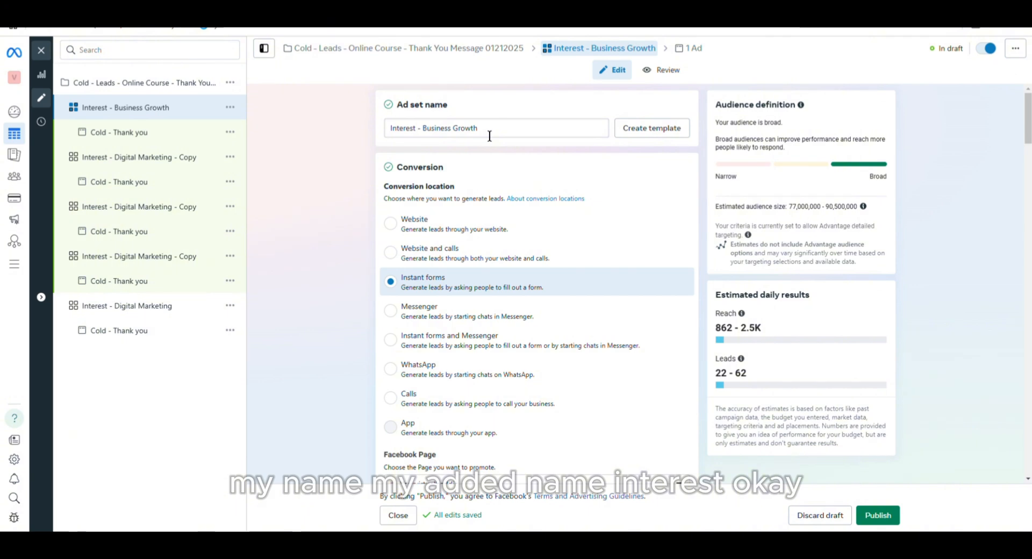
left_click(887, 520)
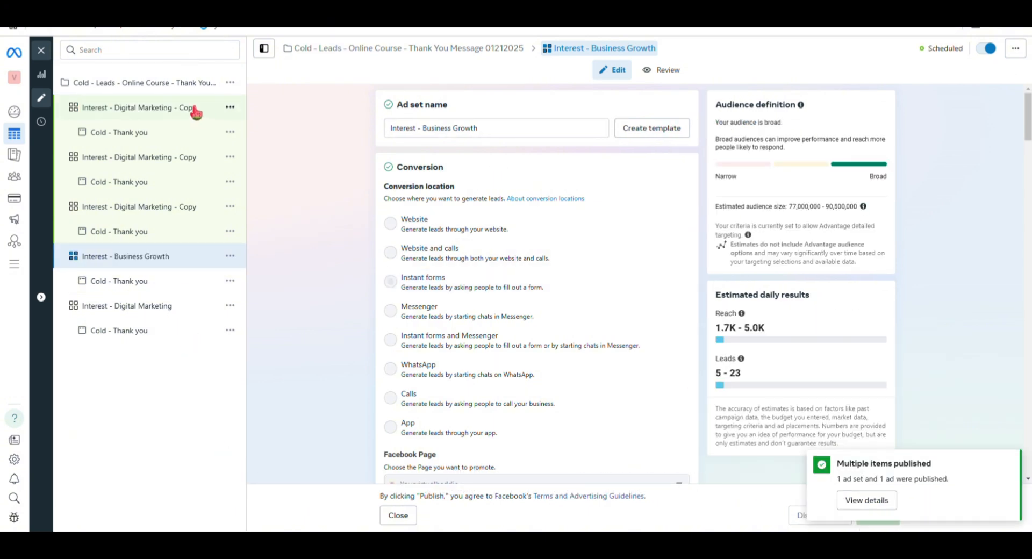
Rename the first remaining Interest - Digital Marketing - Copy ad set as "Interest - Behavior - Frequent Online Shopper".
left_click(152, 112)
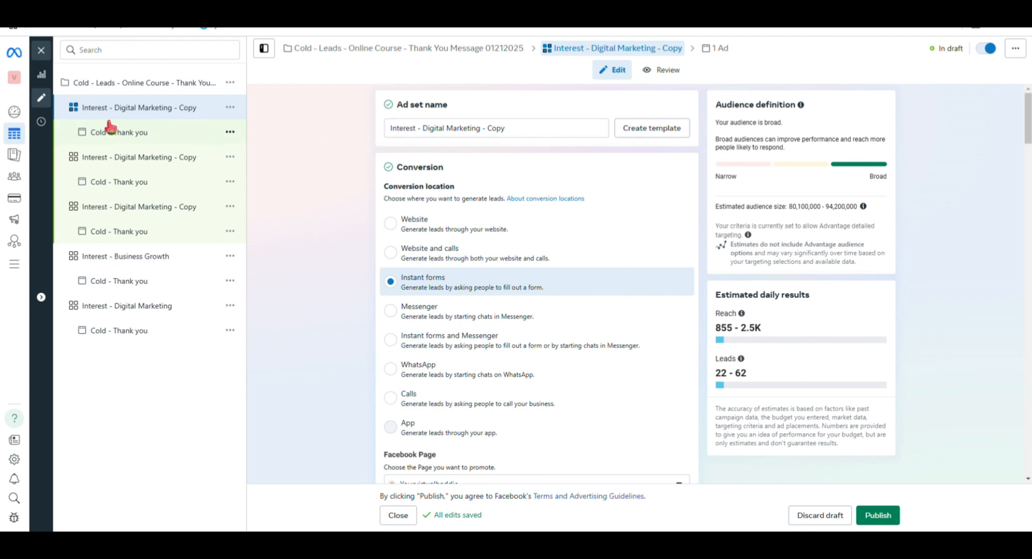
left_click(574, 131)
key("BackSpace")
key("BackSpace")
key("BackSpace")
key("BackSpace")
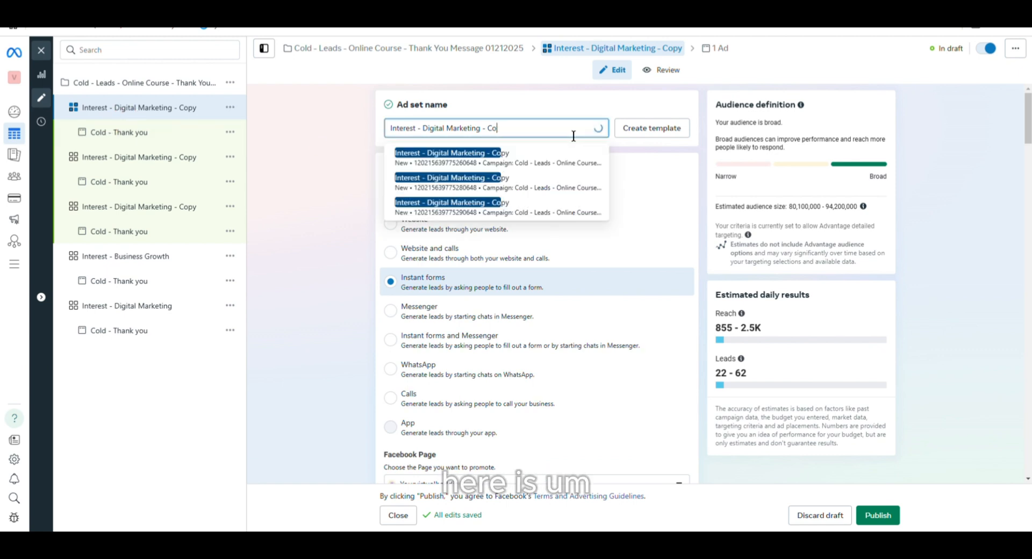
key("BackSpace")
key("BackSpace")
key("BackSpace")
key("BackSpace")
key("BackSpace")
key("BackSpace")
key("BackSpace")
key("BackSpace")
key("BackSpace")
key("BackSpace")
key("BackSpace")
key("BackSpace")
key("BackSpace")
key("BackSpace")
key("BackSpace")
key("BackSpace")
key("BackSpace")
key("BackSpace")
key("BackSpace")
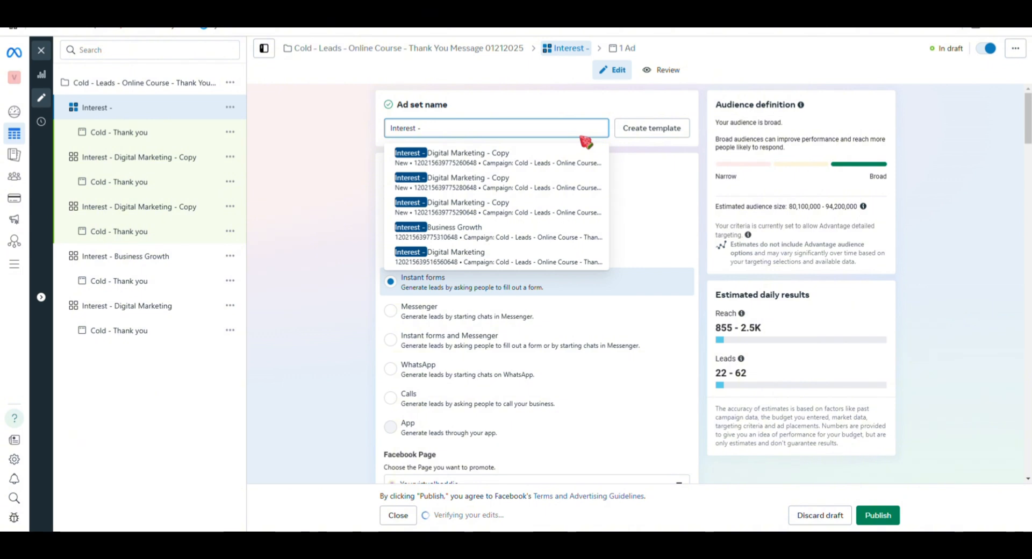
type("Behavior - ")
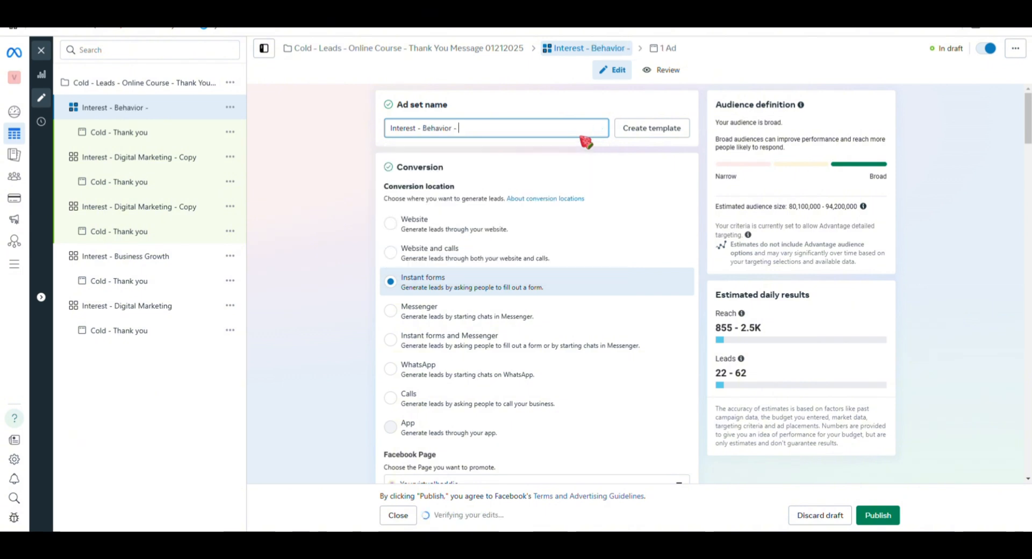
type("Frequen")
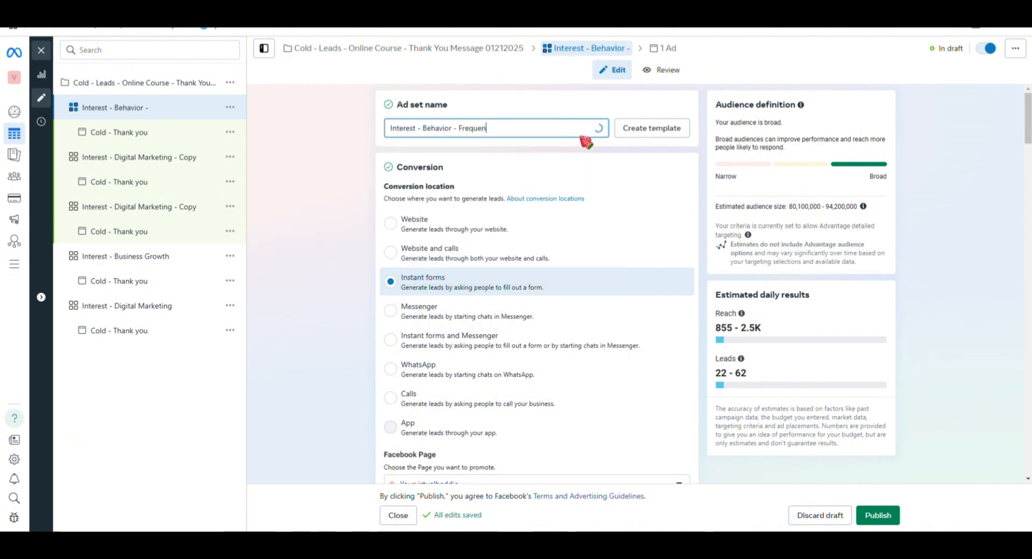
type("st Online S")
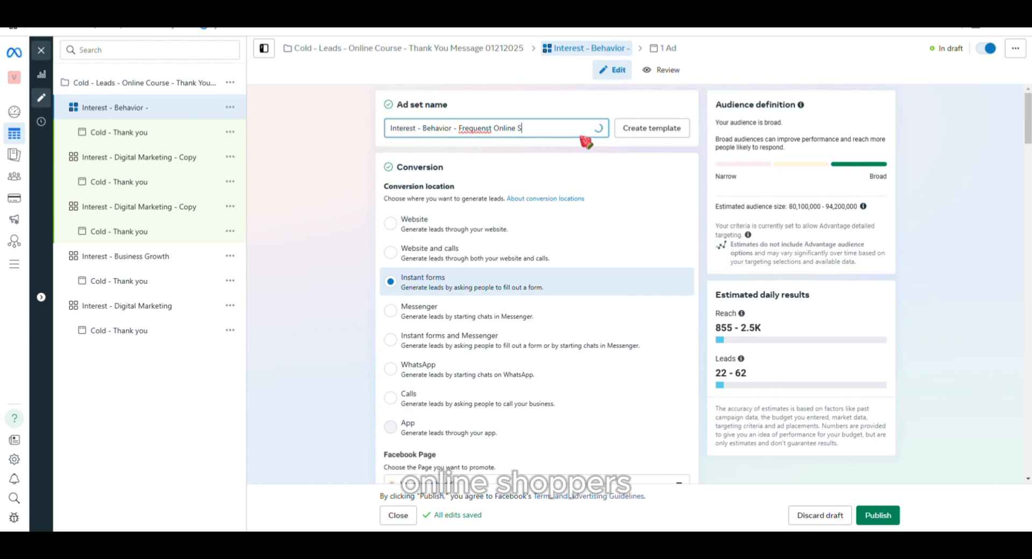
type("hopper")
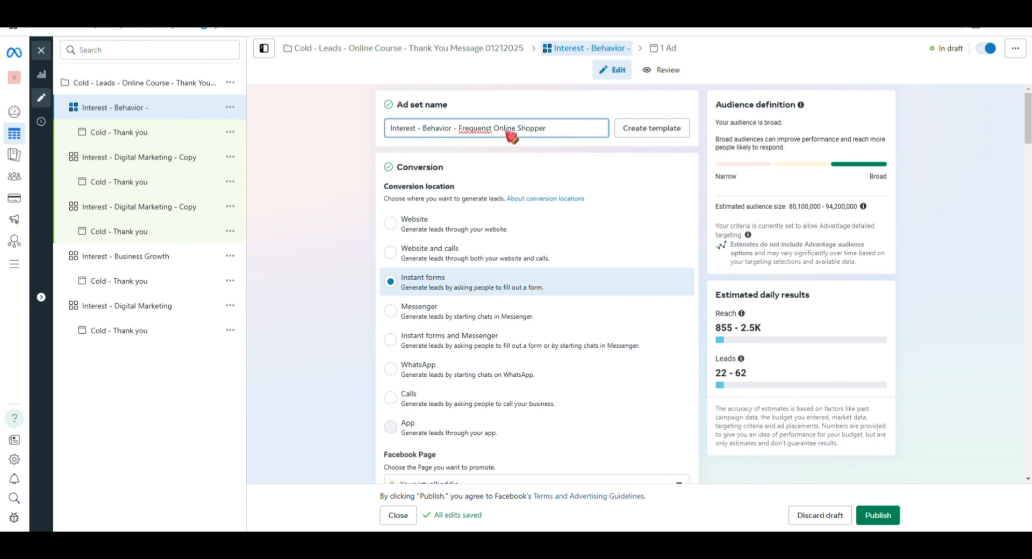
key("BackSpace")
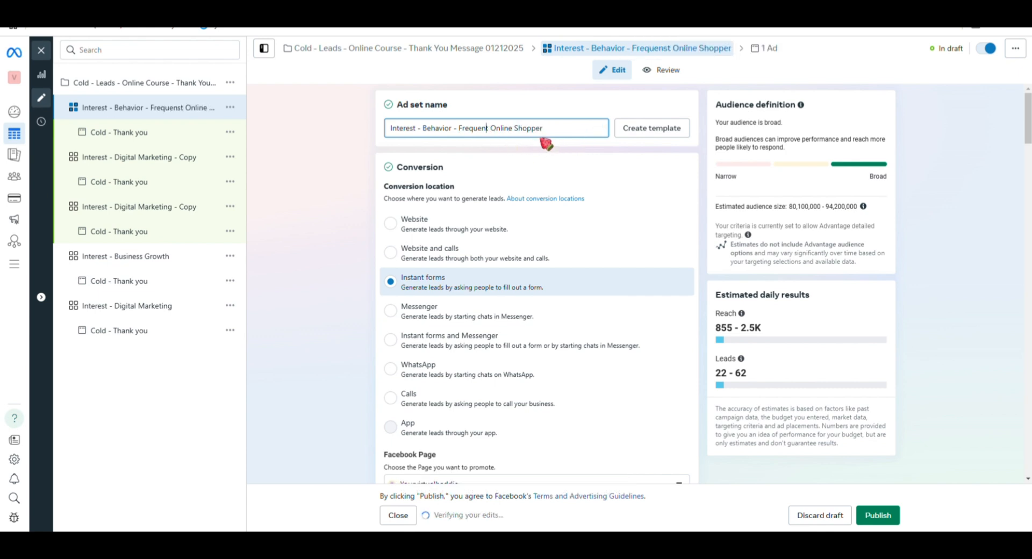
Set the Frequent Online Shopper ad set's maximum audience age to 50.
scroll(486, 289, "down", 2)
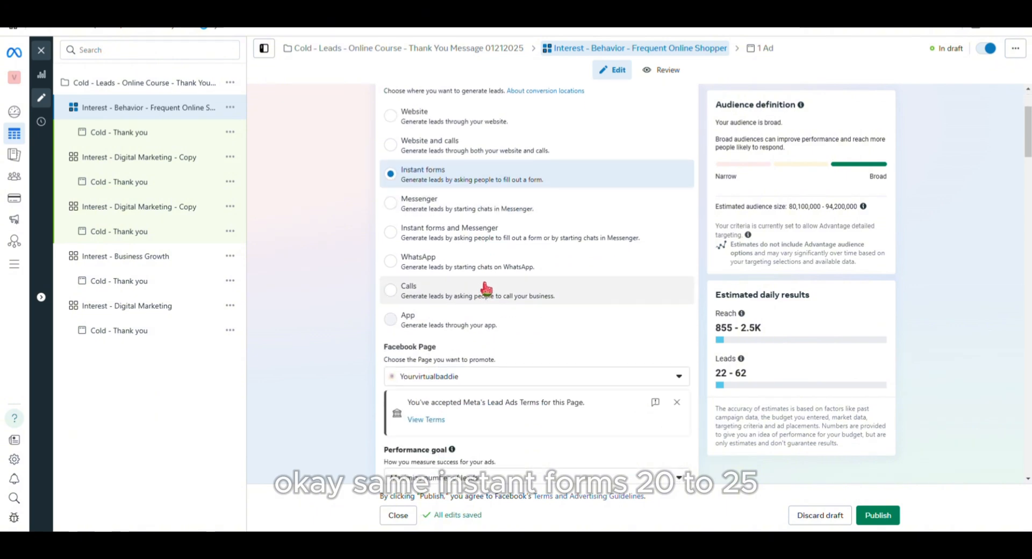
scroll(486, 289, "down", 5)
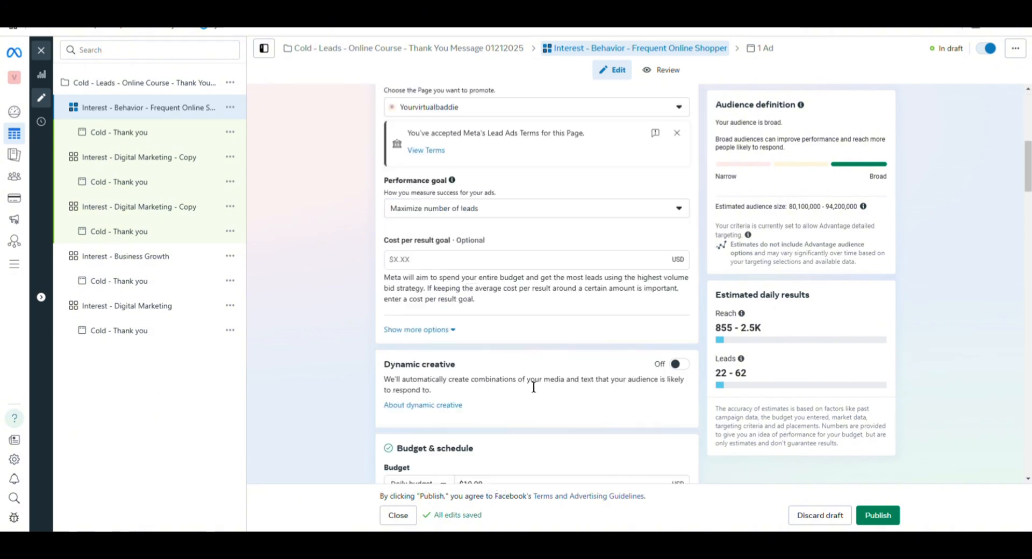
scroll(526, 371, "down", 8)
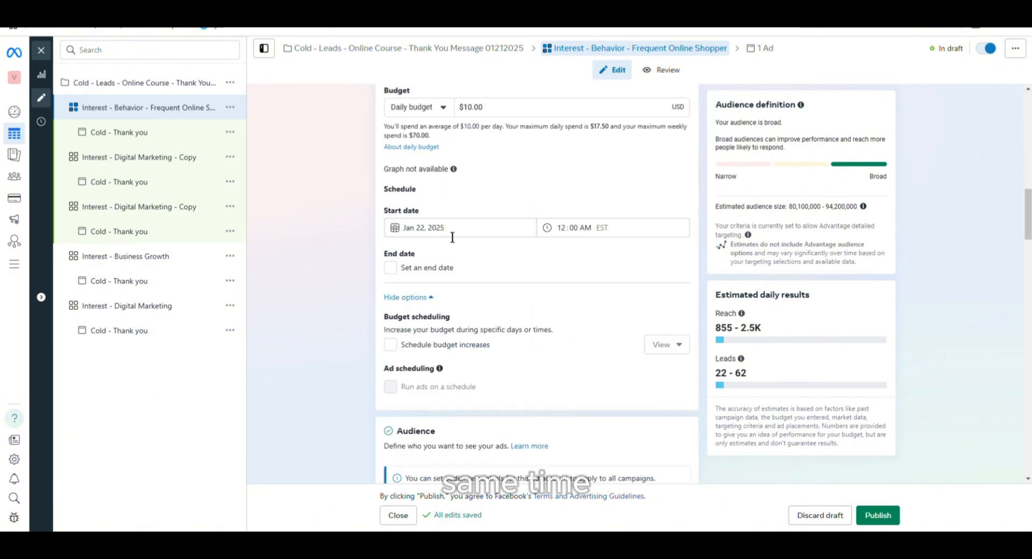
scroll(520, 286, "down", 10)
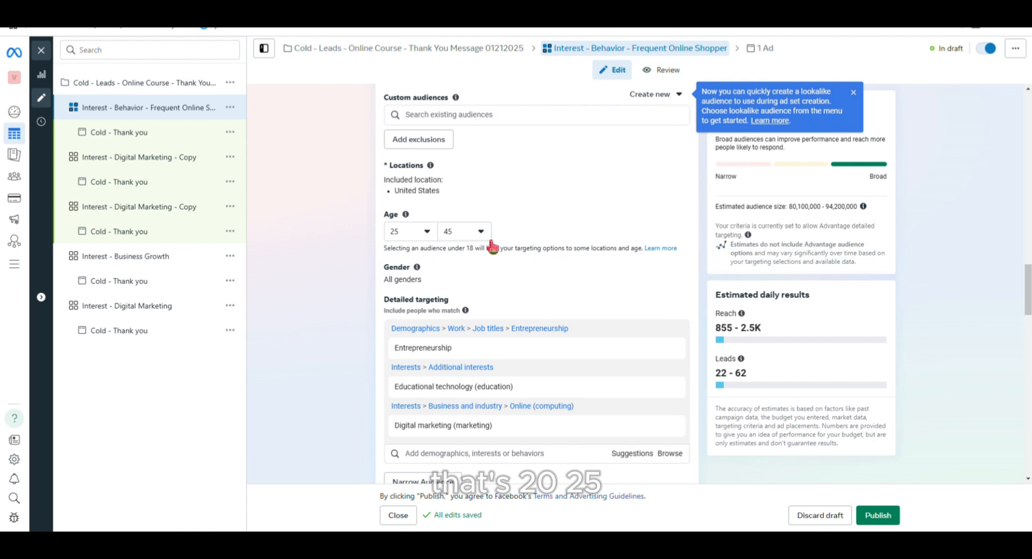
scroll(498, 254, "down", 1)
left_click(466, 178)
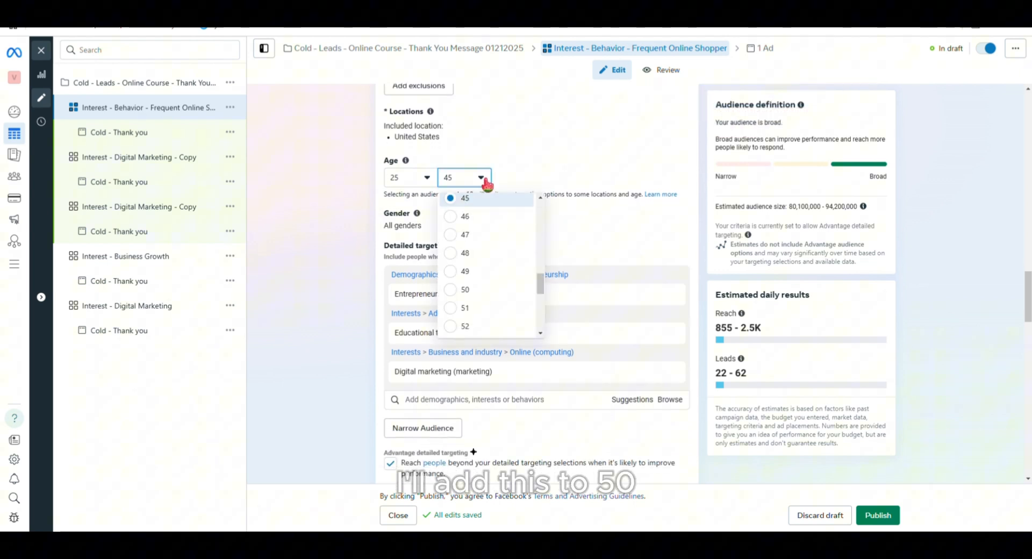
left_click(487, 297)
Clear the Entrepreneurship, Educational technology and Digital marketing targeting entries from the Frequent Online Shopper ad set.
scroll(487, 299, "down", 1)
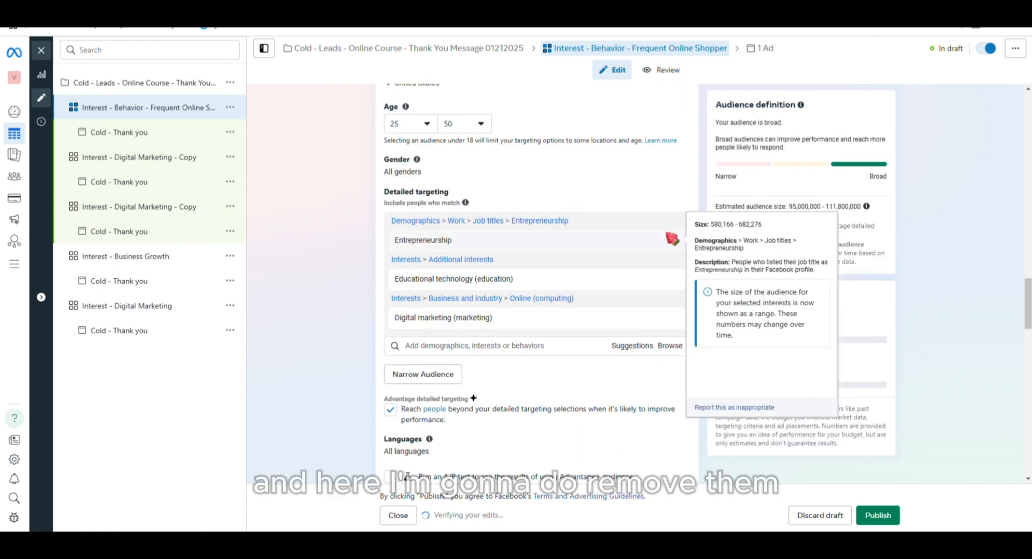
left_click(671, 223)
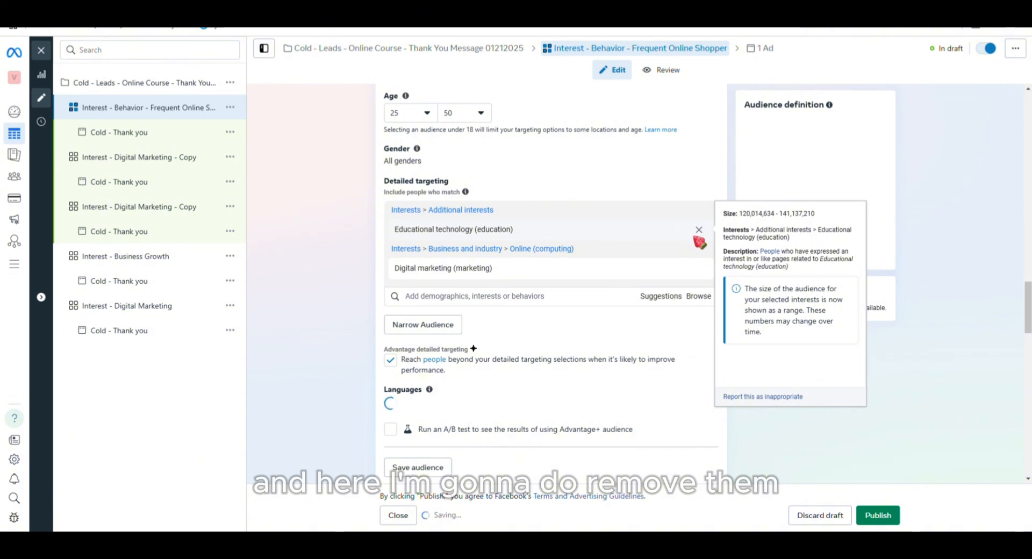
left_click(672, 223)
left_click(672, 223)
Add Online shopping (retail) and Engaged Shoppers to the Frequent Online Shopper ad set's detailed targeting.
left_click(428, 221)
type("onl")
left_click(507, 276)
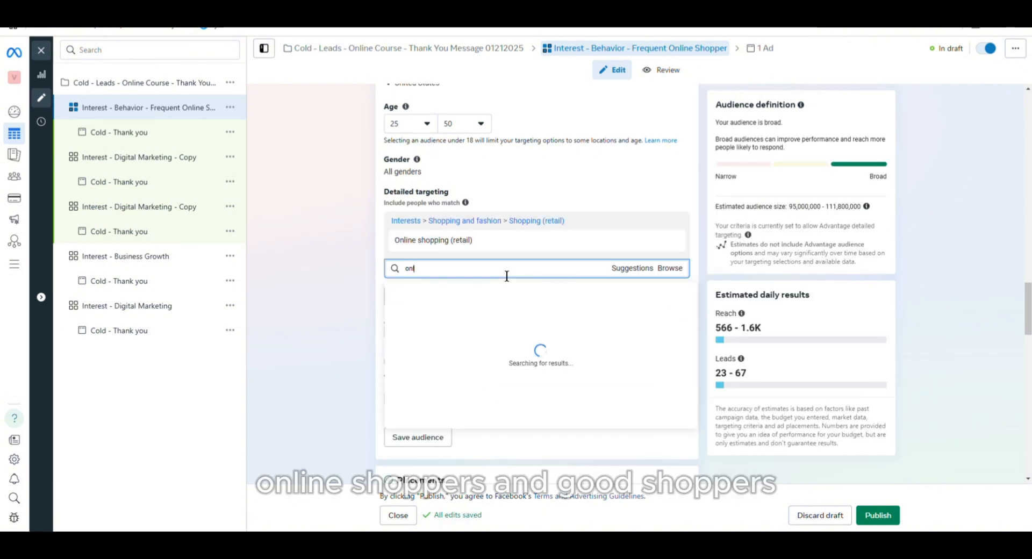
type("ine shopper")
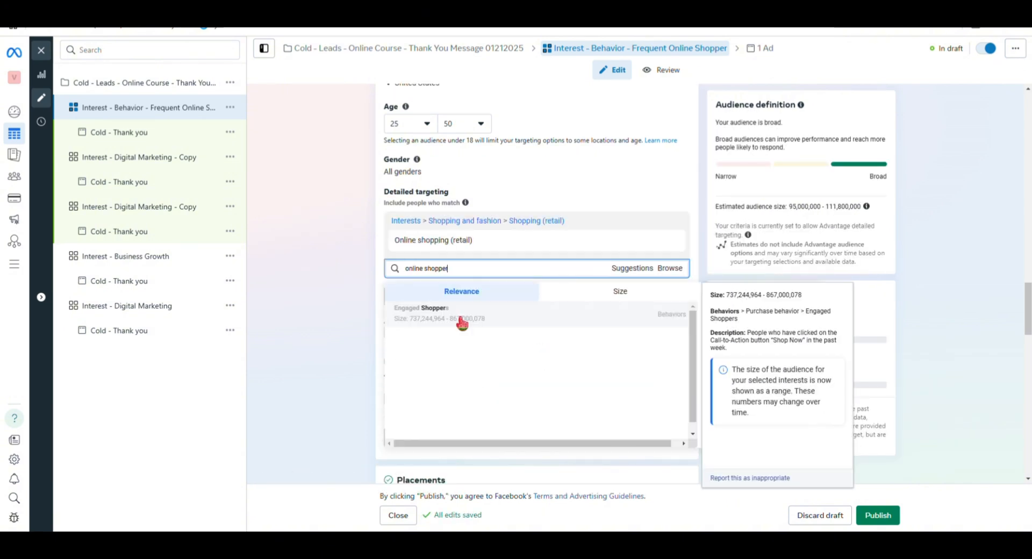
left_click(461, 320)
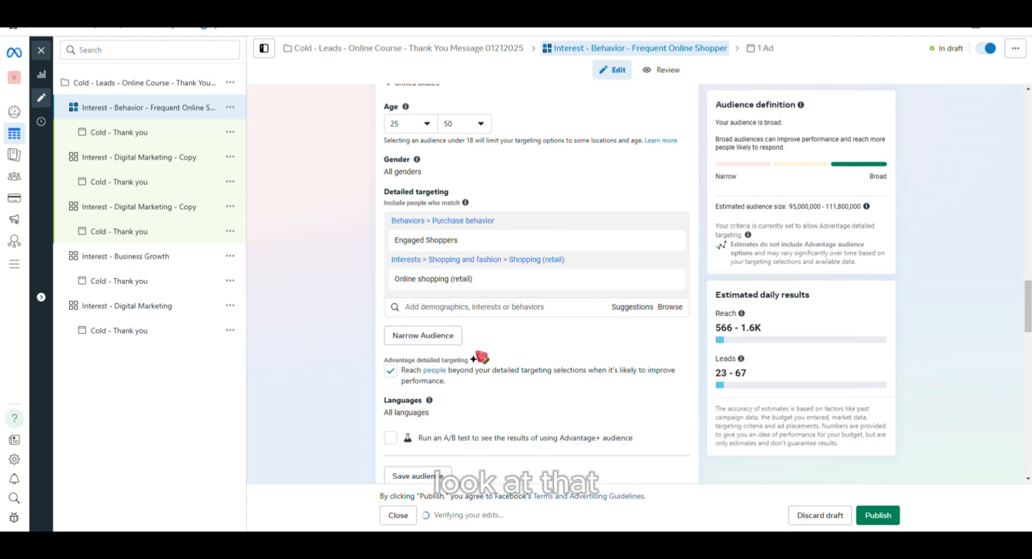
scroll(480, 357, "down", 7)
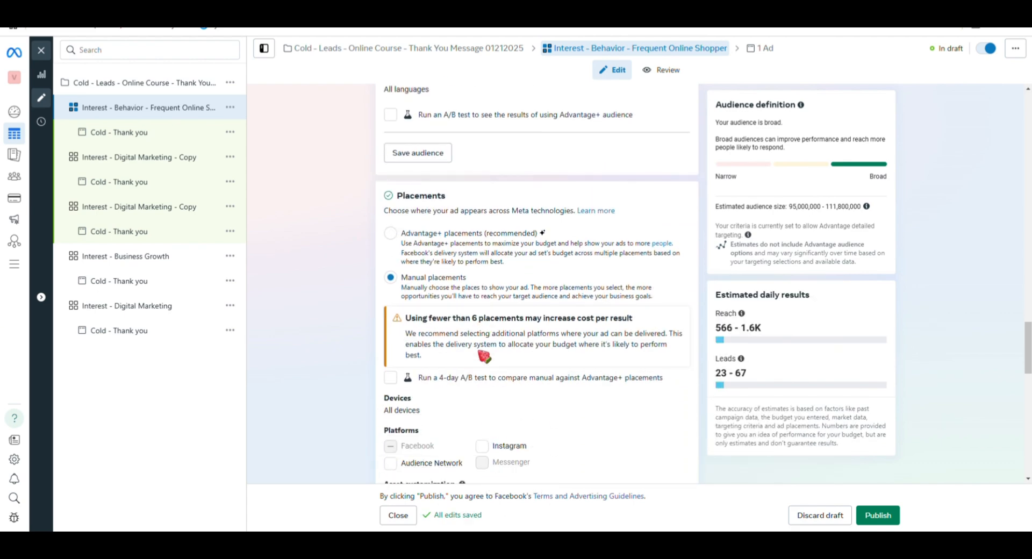
Publish the Interest - Behavior - Frequent Online Shopper ad set with its existing manual placements.
scroll(510, 288, "down", 7)
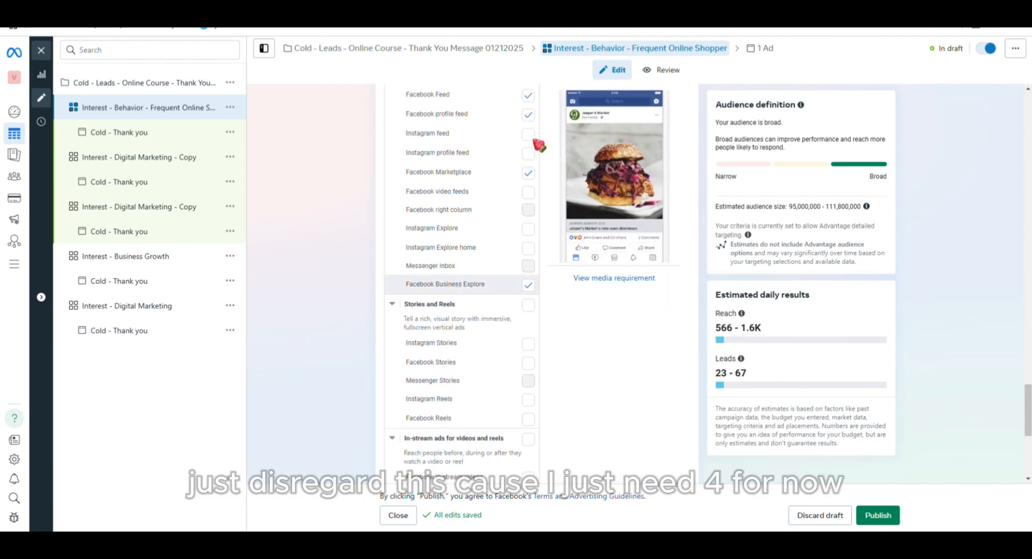
scroll(549, 302, "down", 5)
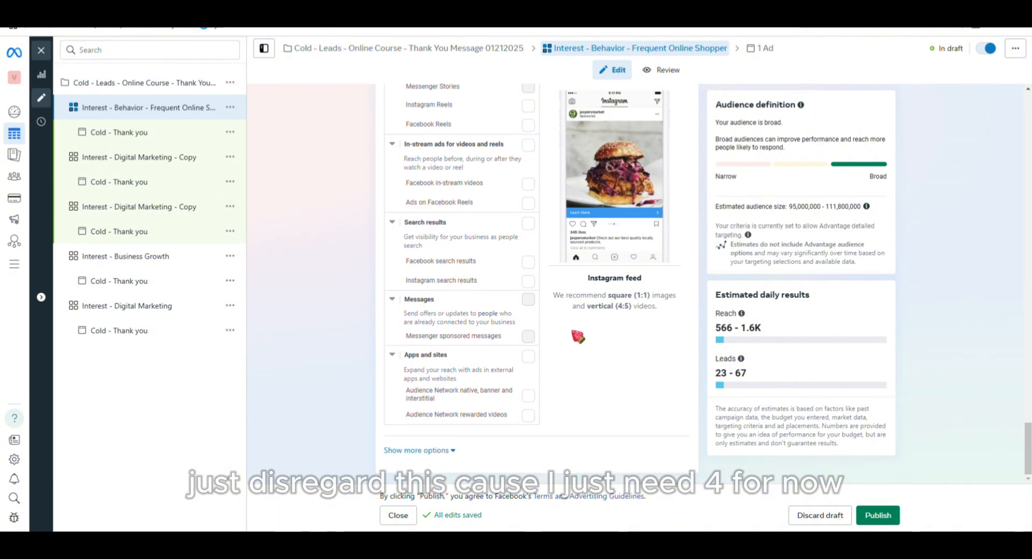
left_click(884, 519)
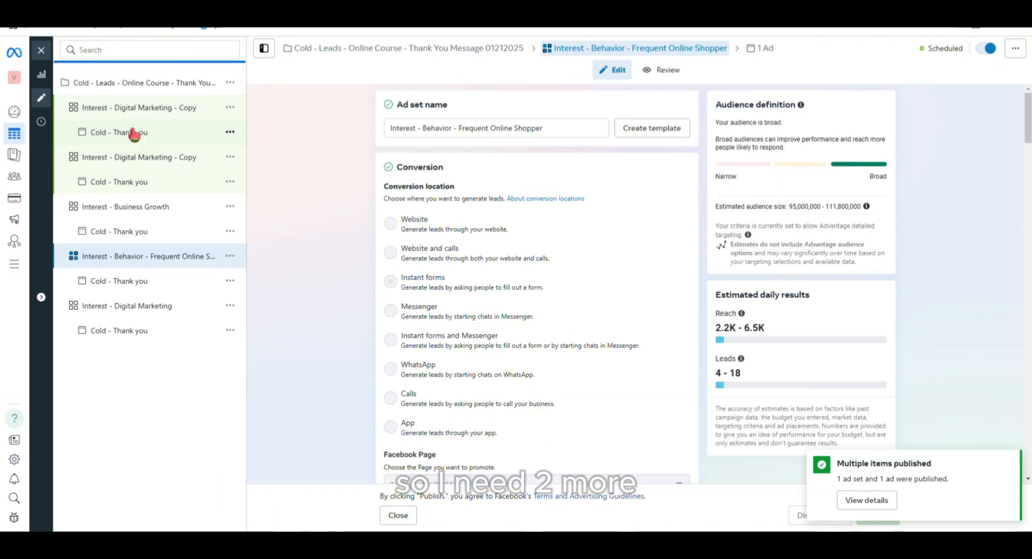
Rename the first remaining Interest - Digital Marketing - Copy ad set as "Interest - Webinar attendees" and set its maximum audience age to 55.
left_click(152, 109)
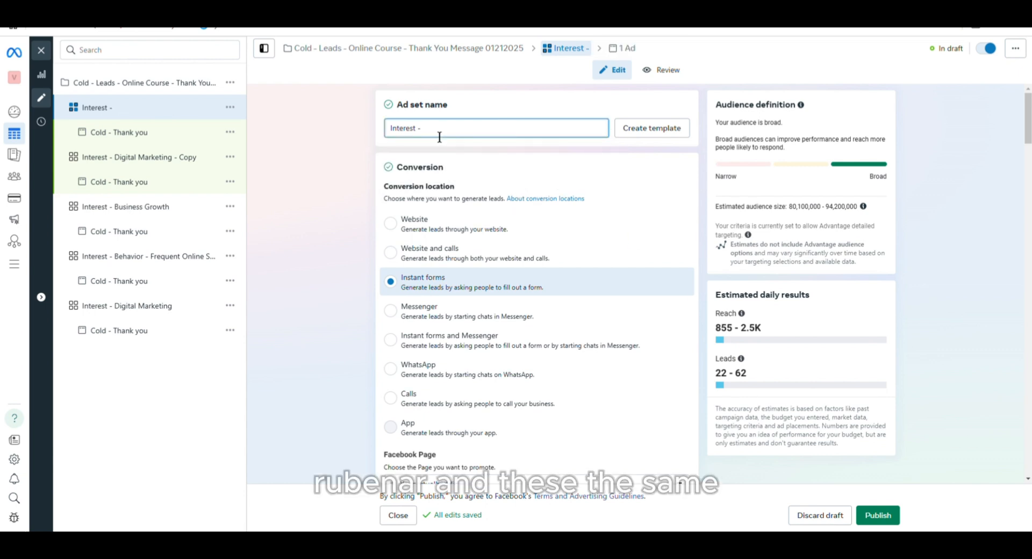
type("Webinar attendees")
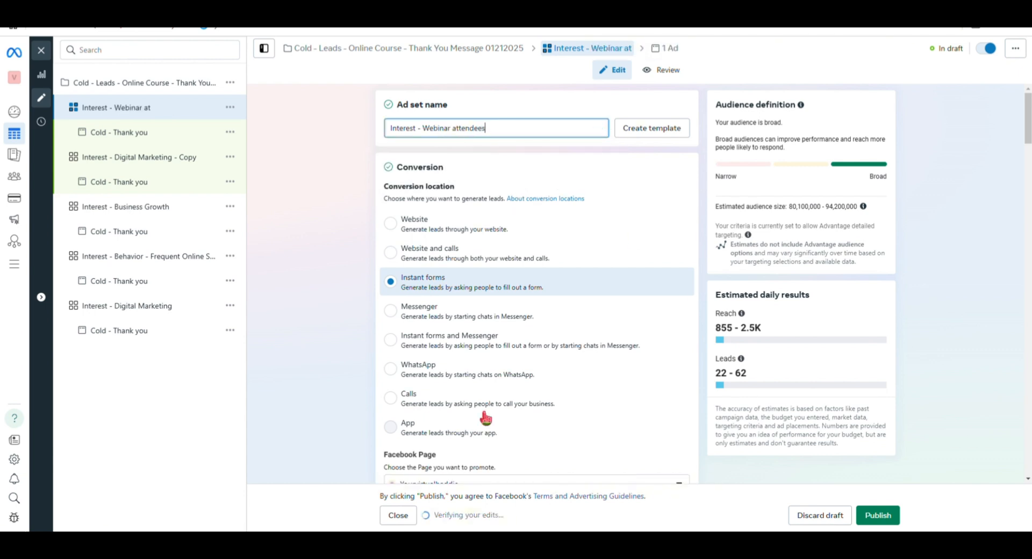
scroll(578, 369, "down", 4)
scroll(578, 367, "down", 15)
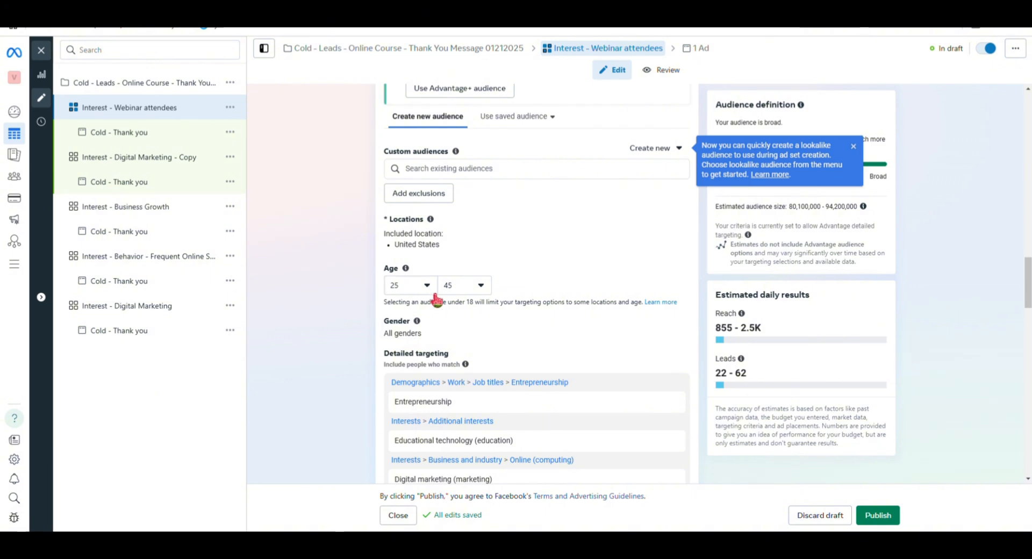
left_click(484, 290)
scroll(476, 404, "down", 2)
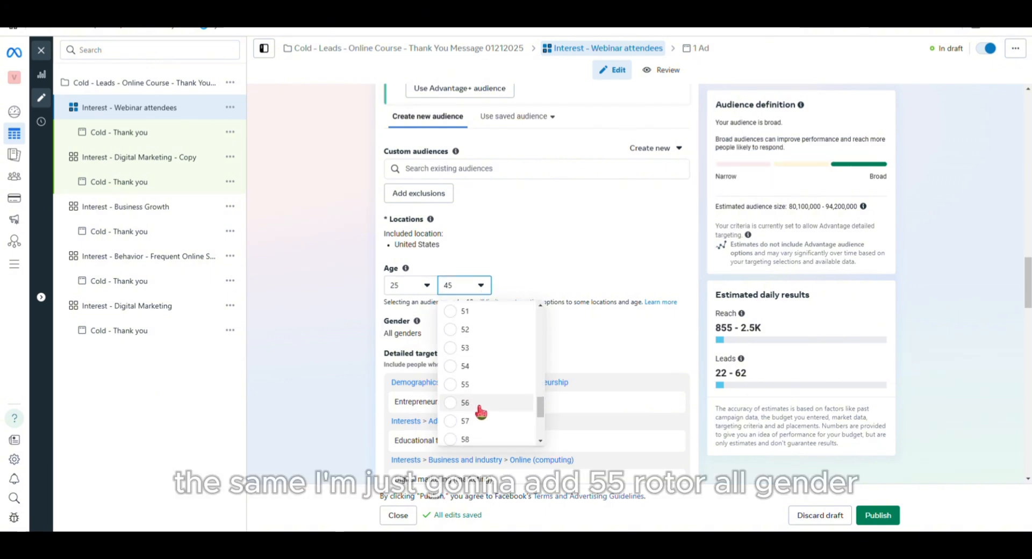
left_click(465, 386)
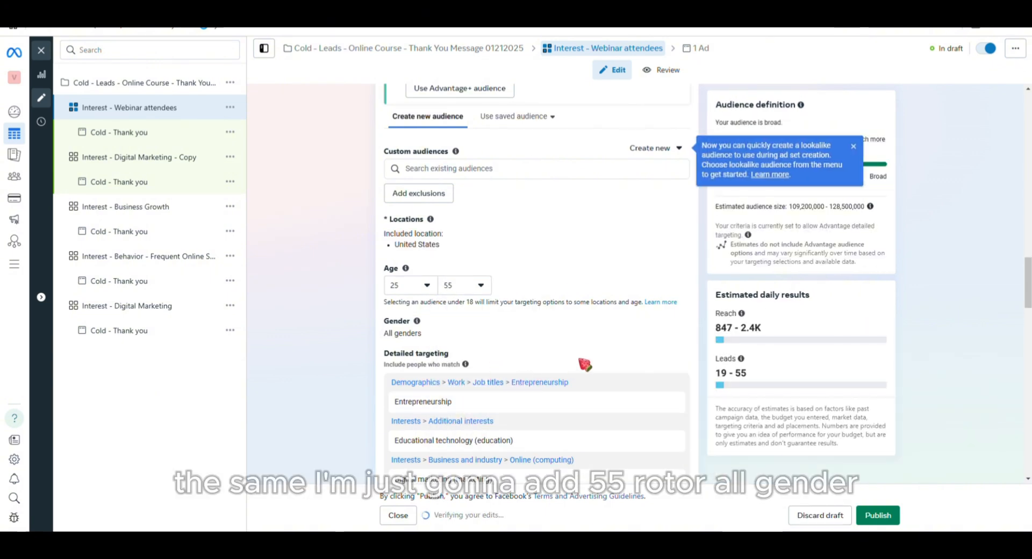
Clear the Entrepreneurship, Educational technology and Digital marketing targeting entries from the Webinar attendees ad set.
scroll(473, 293, "down", 2)
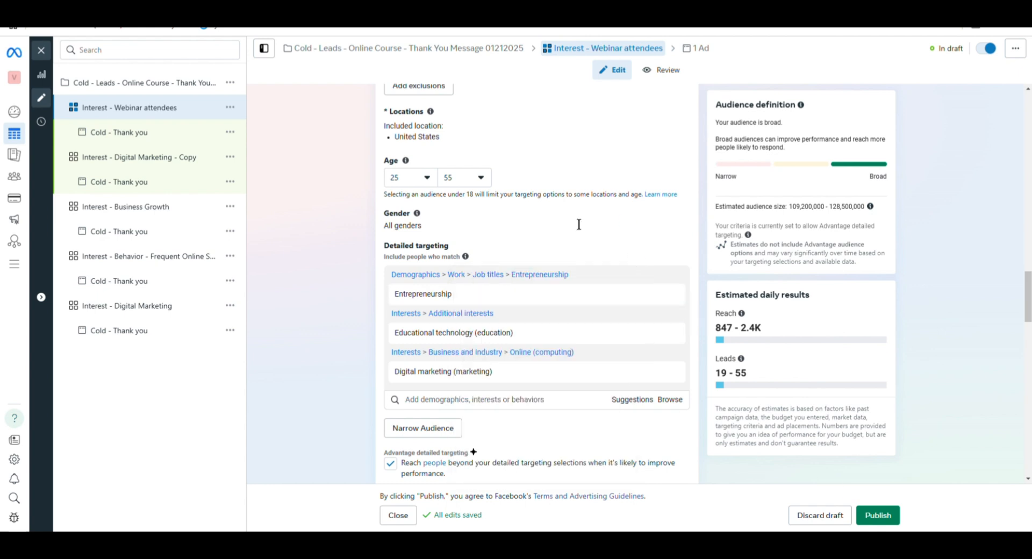
left_click(671, 293)
left_click(670, 293)
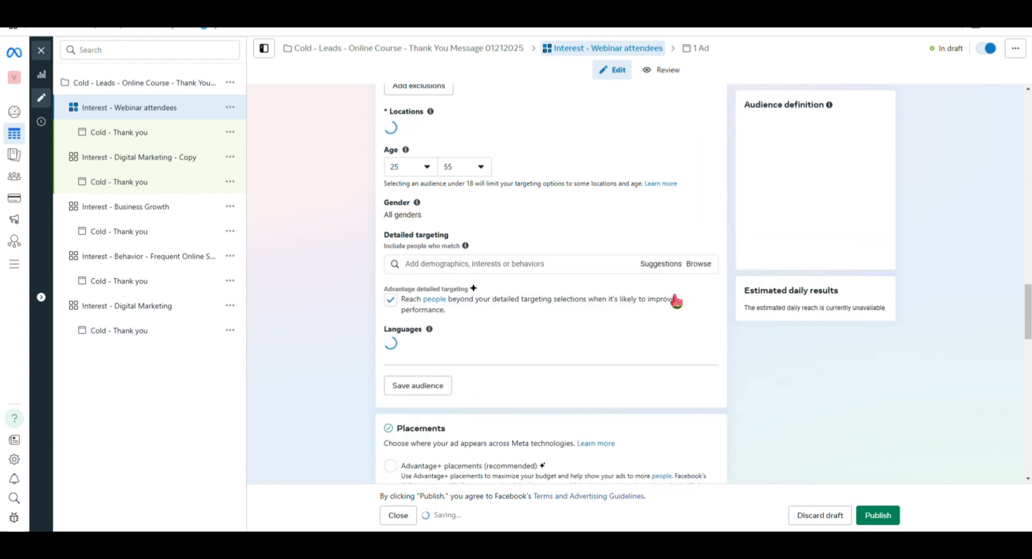
left_click(671, 294)
Add the Shops admins behavior to the Webinar attendees ad set's detailed targeting.
left_click(426, 281)
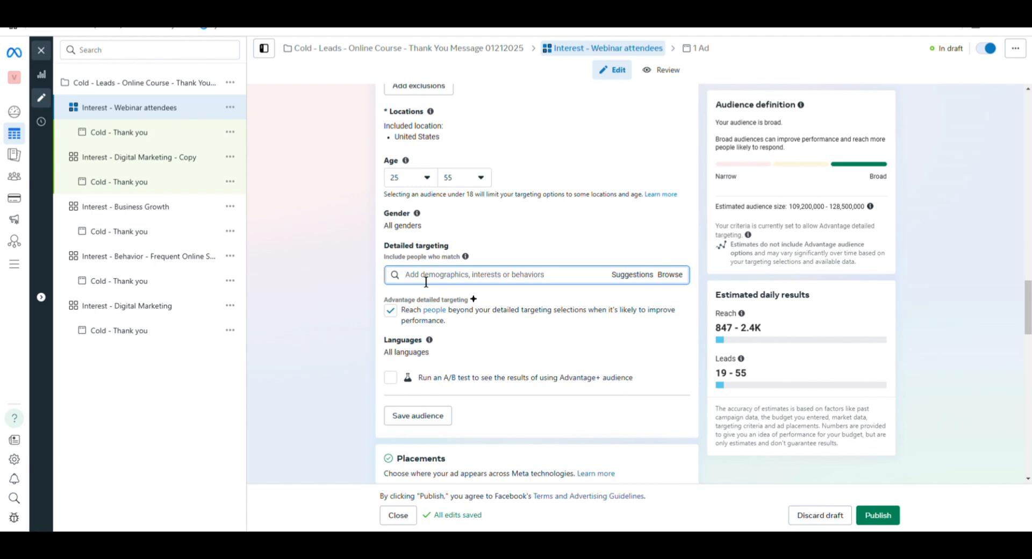
type("Digital sh")
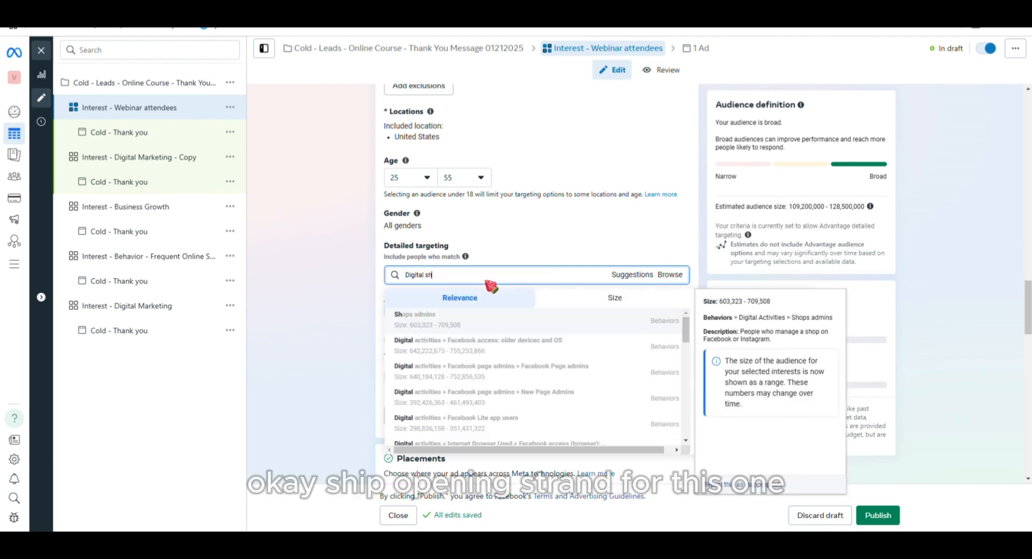
left_click(466, 329)
scroll(532, 357, "up", 4)
scroll(530, 357, "down", 7)
scroll(447, 231, "up", 2)
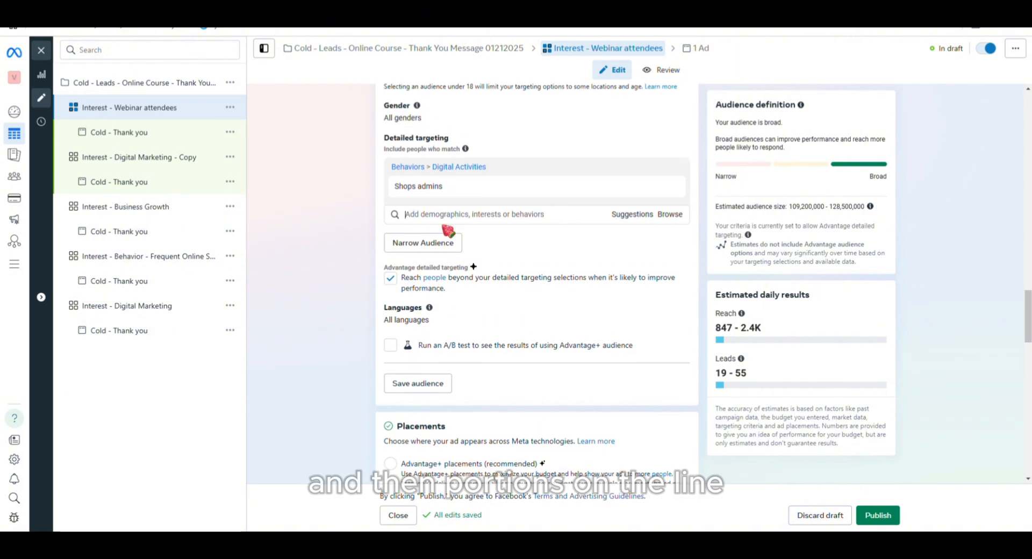
Add the school Coursera to the Webinar attendees ad set's detailed targeting and publish the ad set.
left_click(429, 221)
type("course")
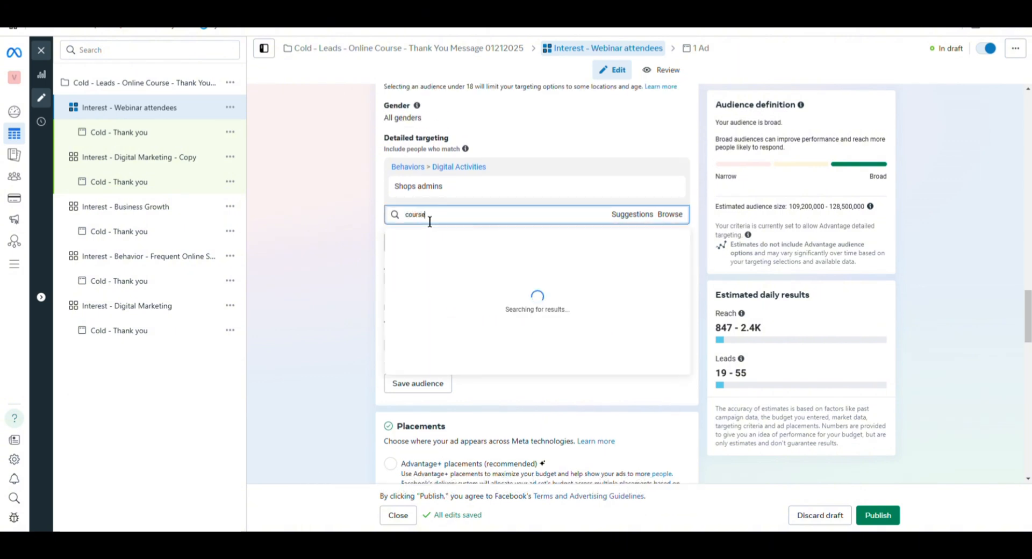
scroll(511, 308, "down", 1)
scroll(508, 305, "down", 5)
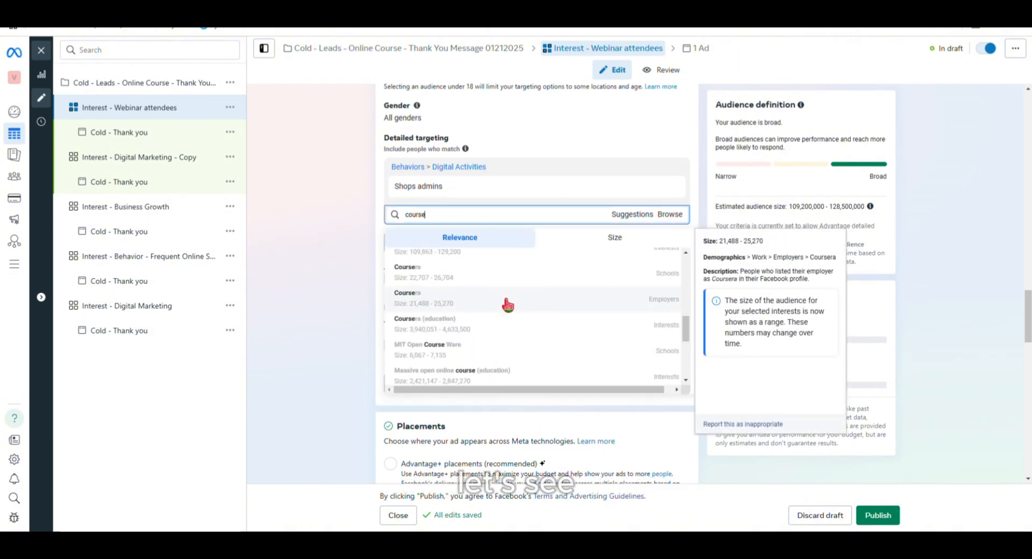
scroll(507, 304, "up", 2)
left_click(479, 325)
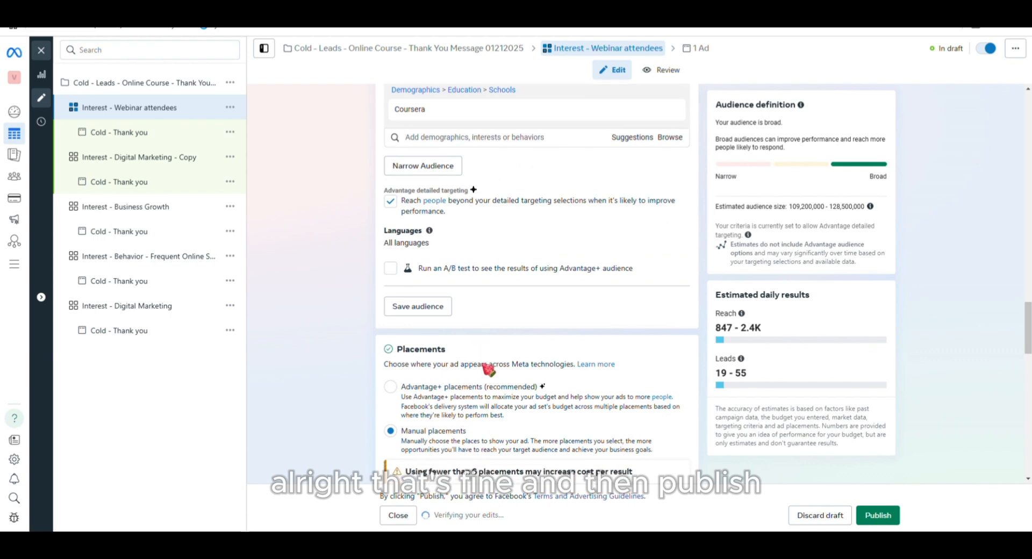
scroll(488, 369, "down", 15)
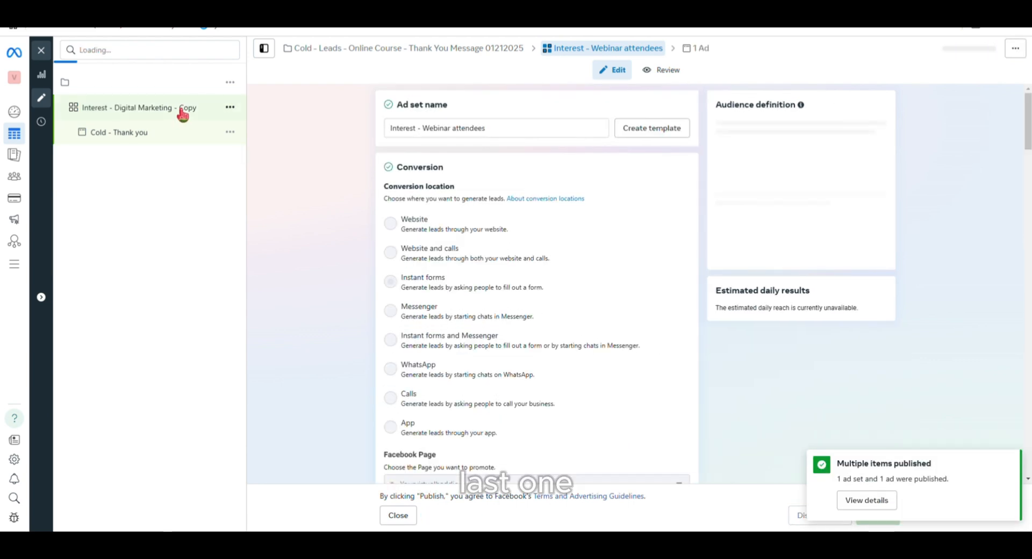
Rename the last Interest - Digital Marketing - Copy ad set as "Broad Targeting".
left_click(157, 110)
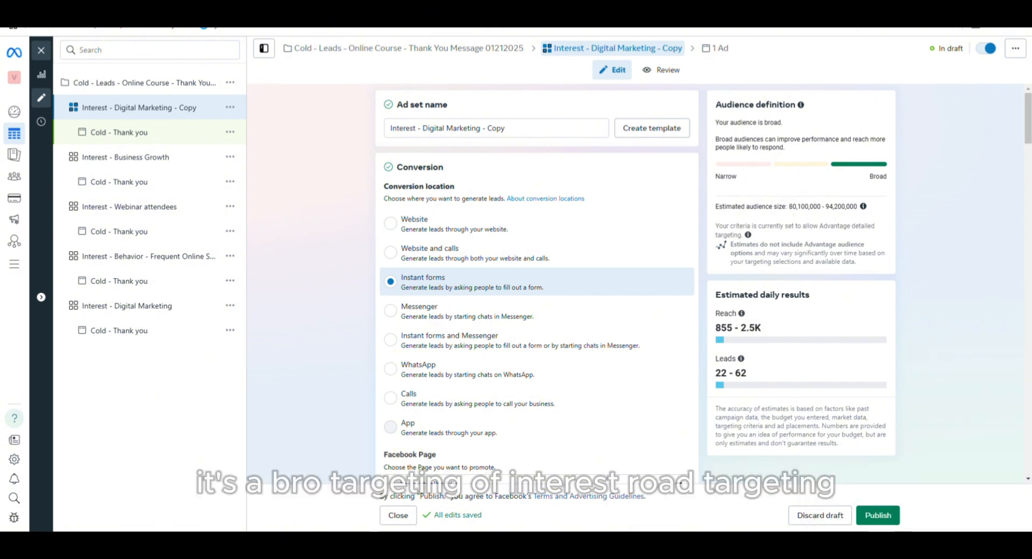
triple_click(521, 137)
type("Br")
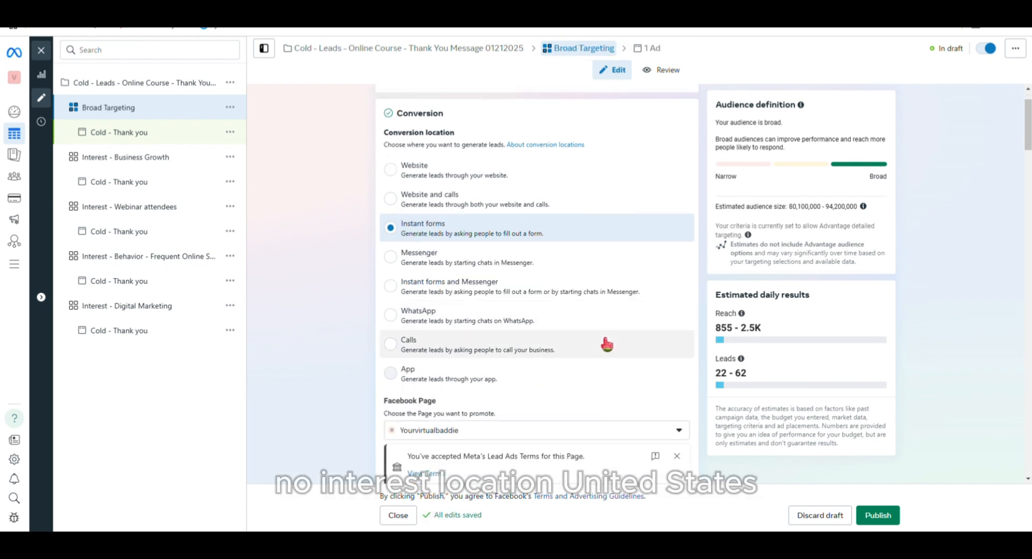
Switch the Broad Targeting ad set to Advantage+ audience and open its detailed targeting for editing.
scroll(604, 301, "down", 15)
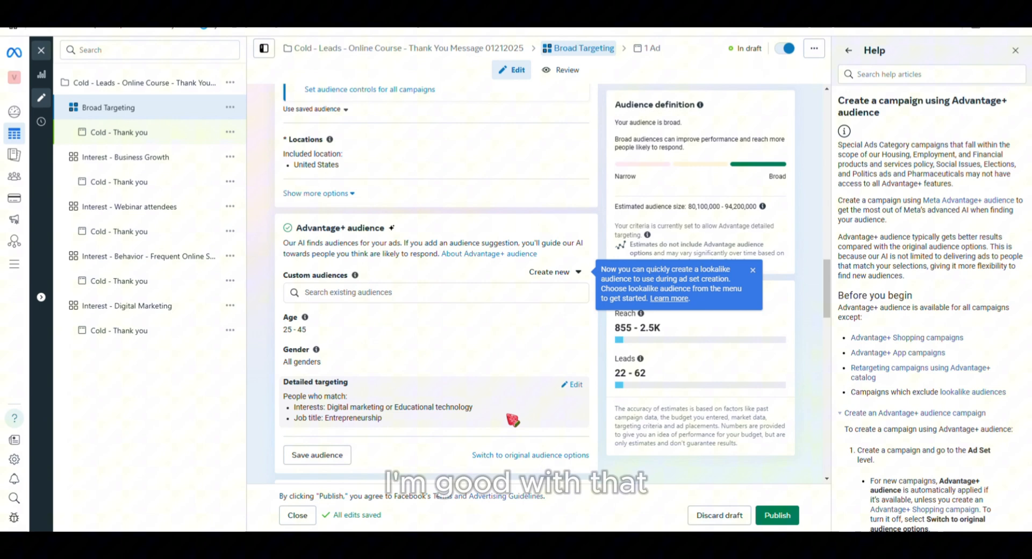
left_click(573, 385)
Look over the Broad Targeting ad set's placements, budget and schedule, and publish the ad set.
scroll(579, 390, "down", 10)
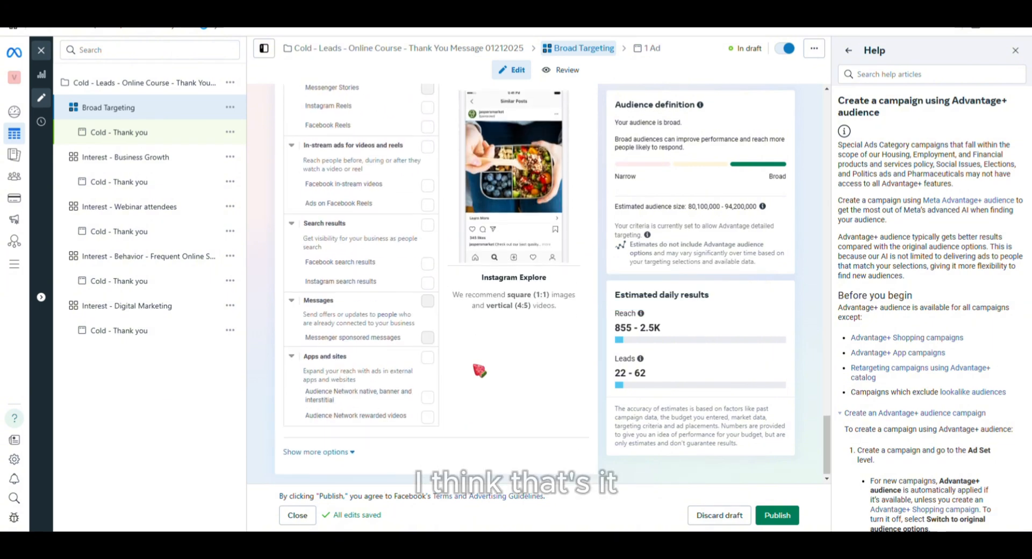
scroll(478, 368, "up", 6)
scroll(482, 312, "up", 10)
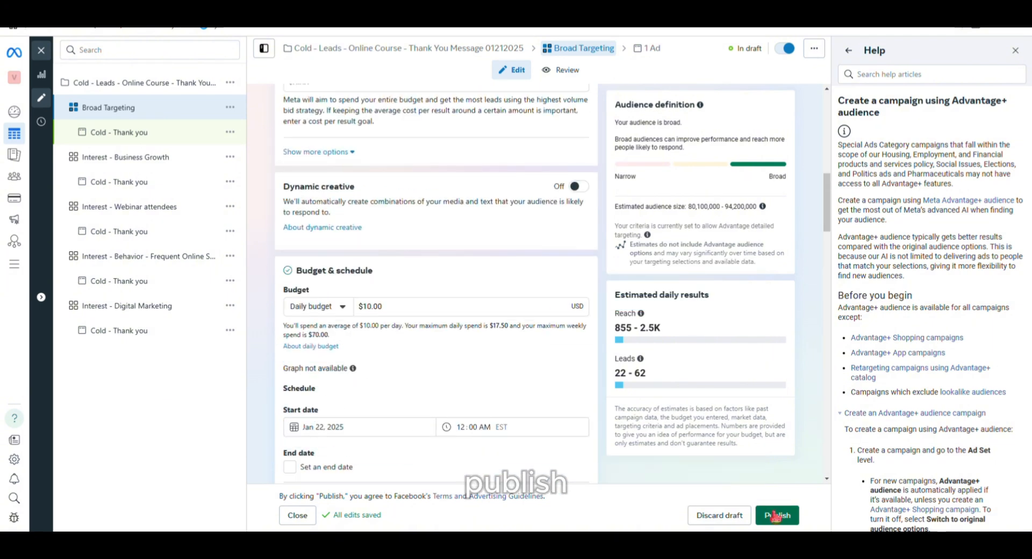
left_click(775, 516)
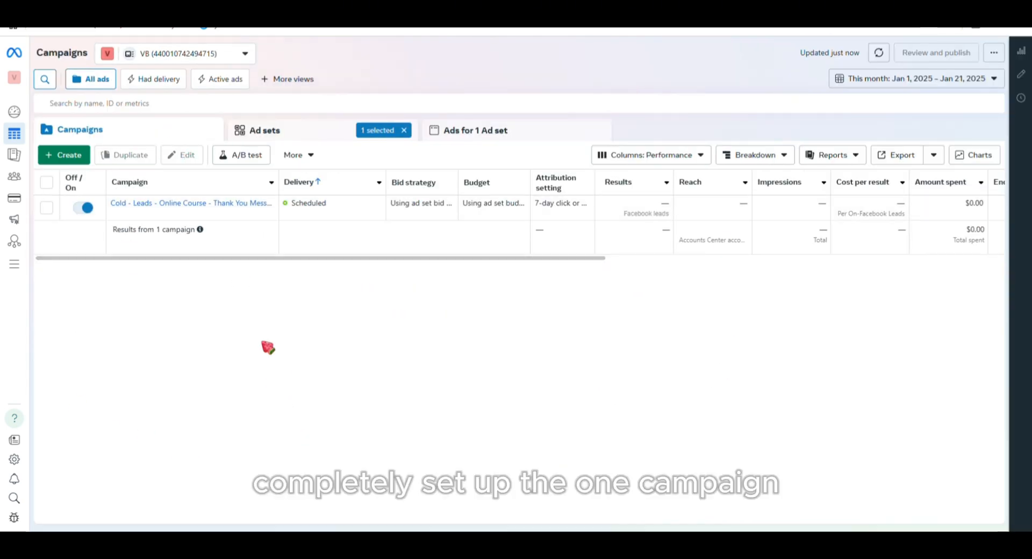
Review the ad sets and ads in the Cold - Leads - Online Course campaign, including their delivery and performance columns.
left_click(168, 204)
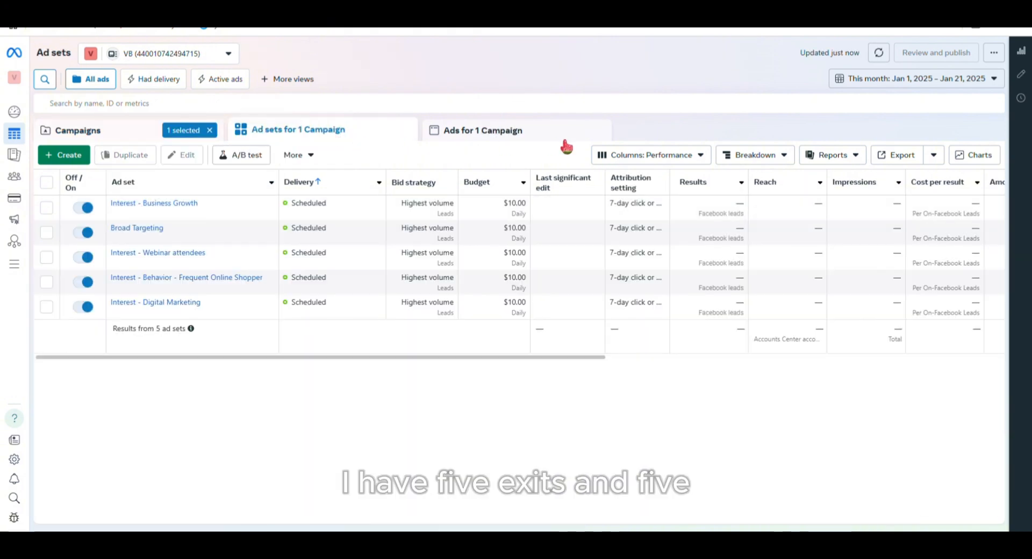
left_click(512, 131)
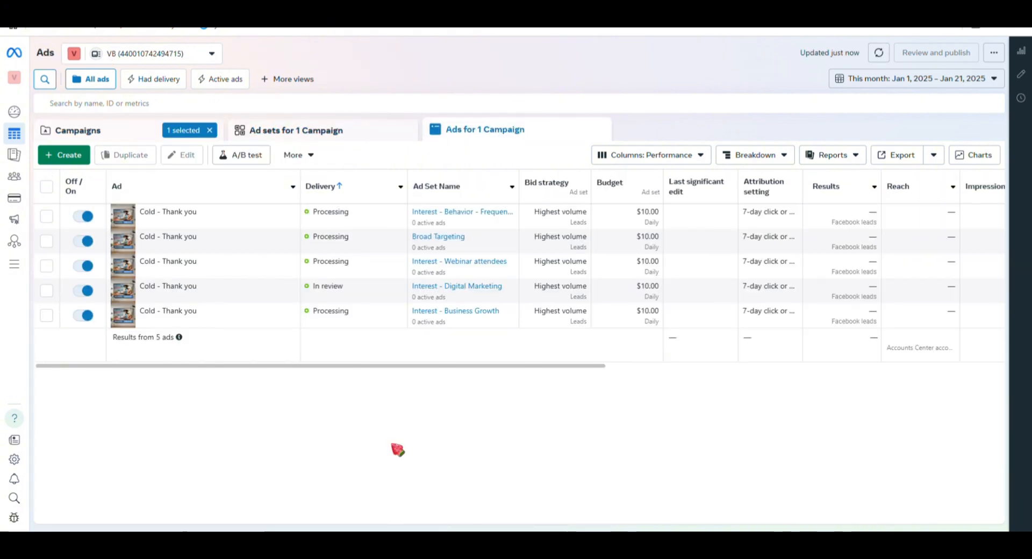
scroll(477, 387, "right", 10)
left_click_drag(825, 326, 313, 451)
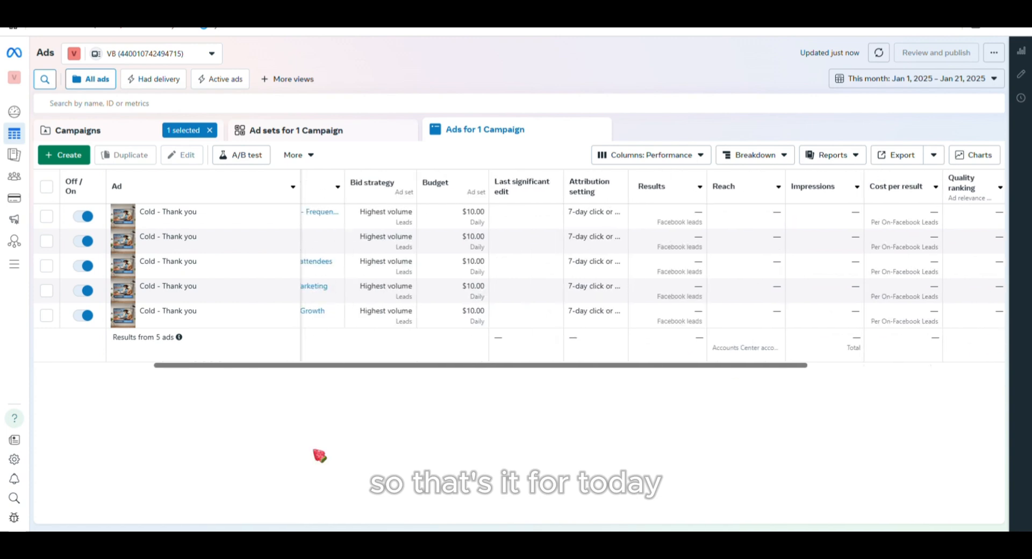
left_click(280, 131)
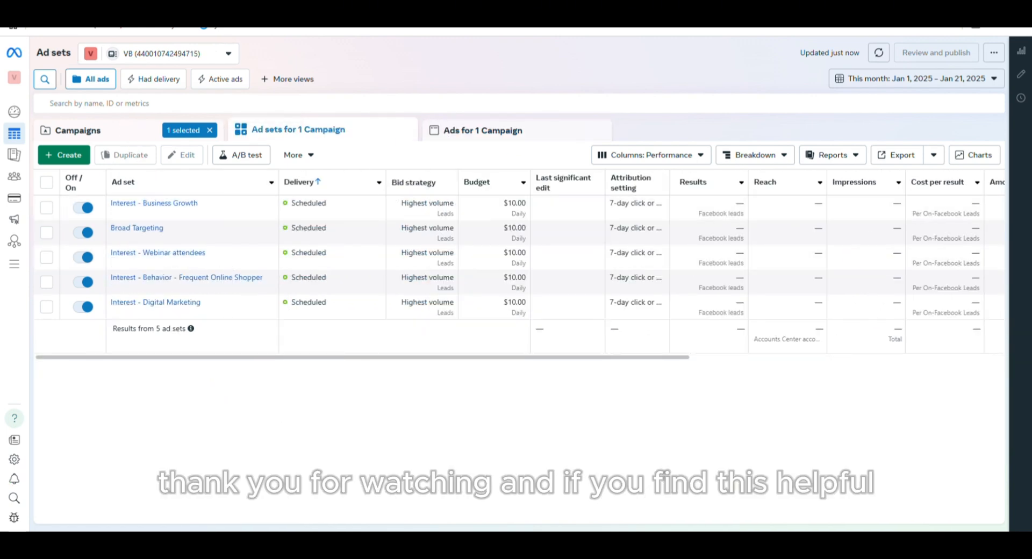